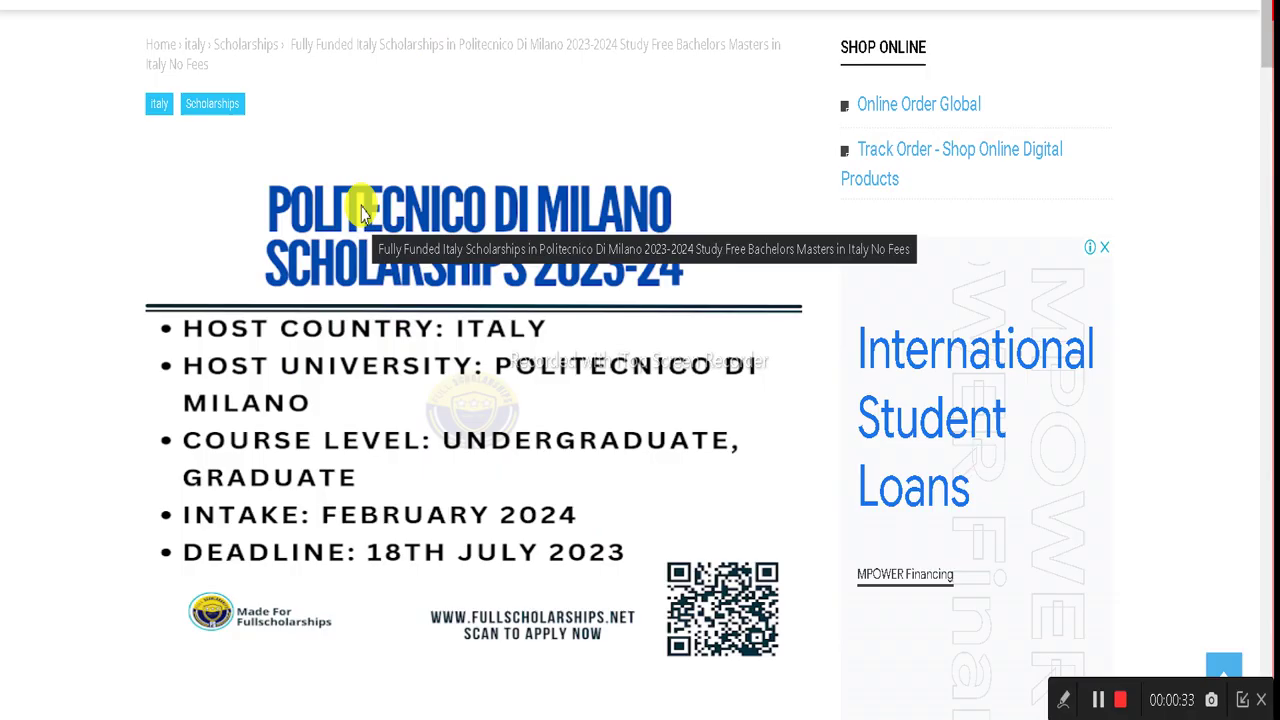
Switch from the scholarship article to the Full Scholarships YouTube channel's Videos page.
{"action": "key", "text": "alt+Tab"}
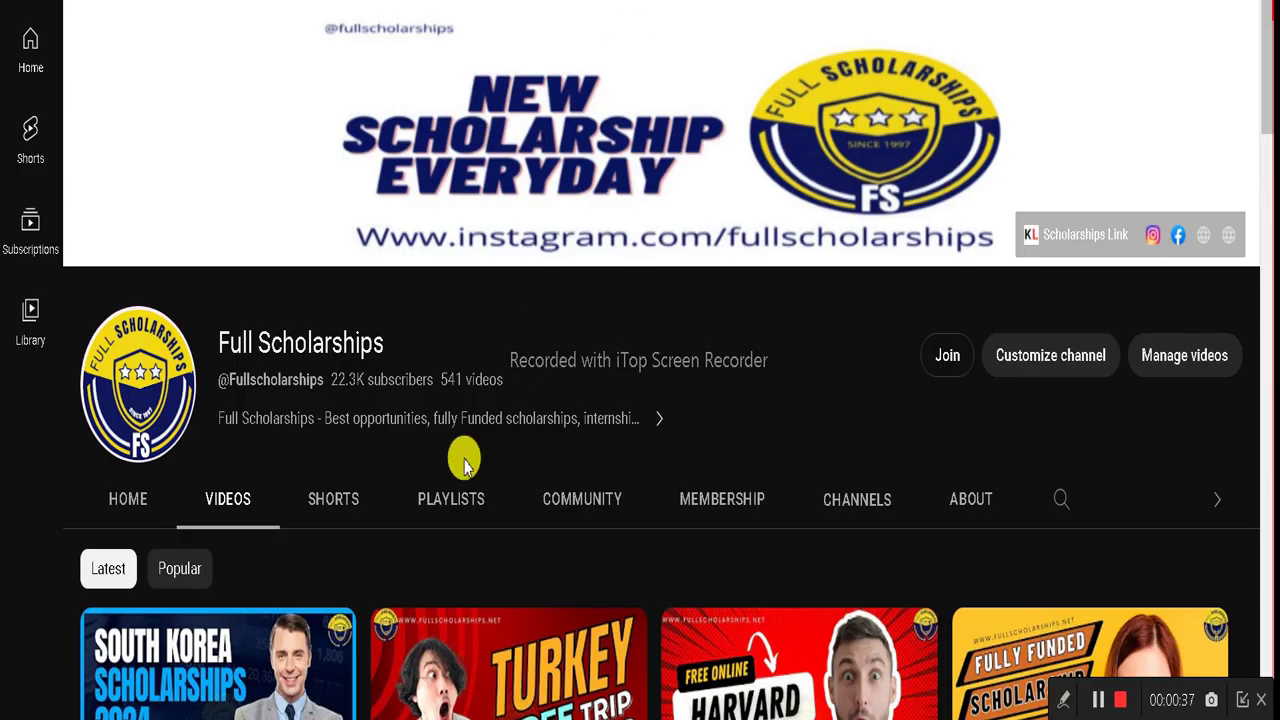
Browse the channel's uploaded videos, glance at the Instagram profile, then return to the article.
{"action": "left_click", "coordinate": [236, 492]}
{"action": "scroll", "coordinate": [302, 578], "scroll_direction": "down", "scroll_amount": 2}
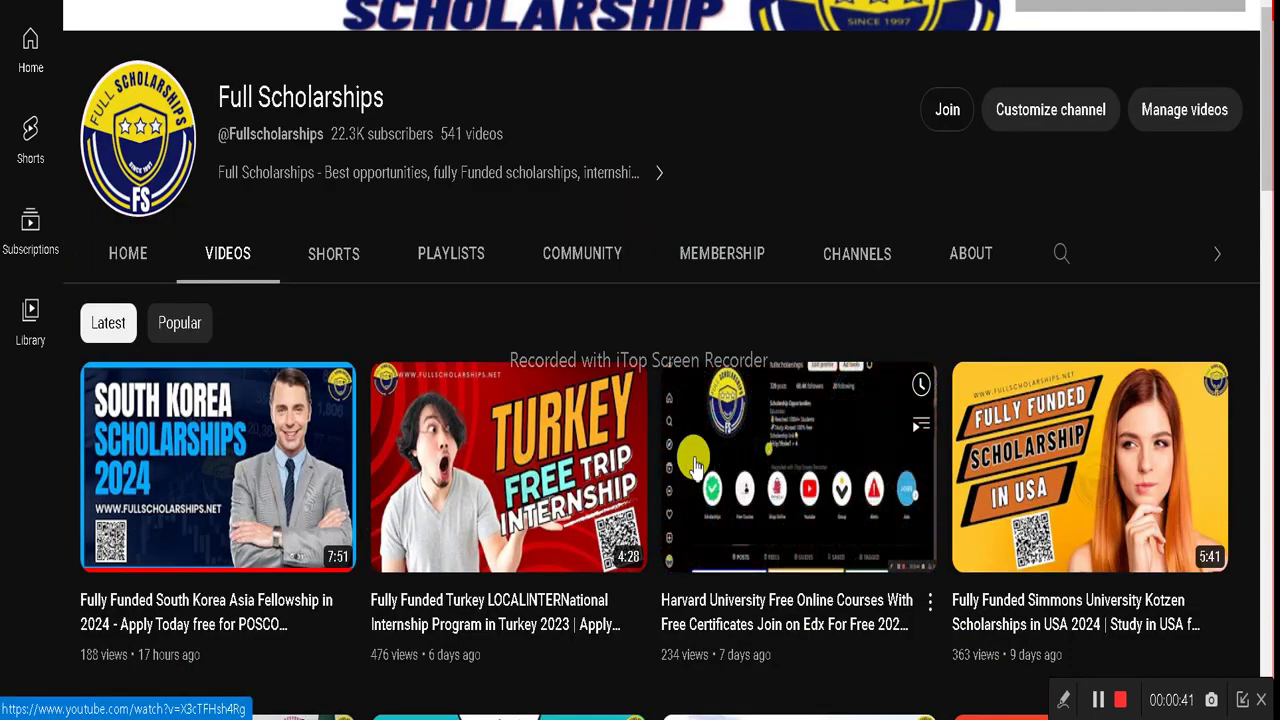
{"action": "key", "text": "alt+Tab"}
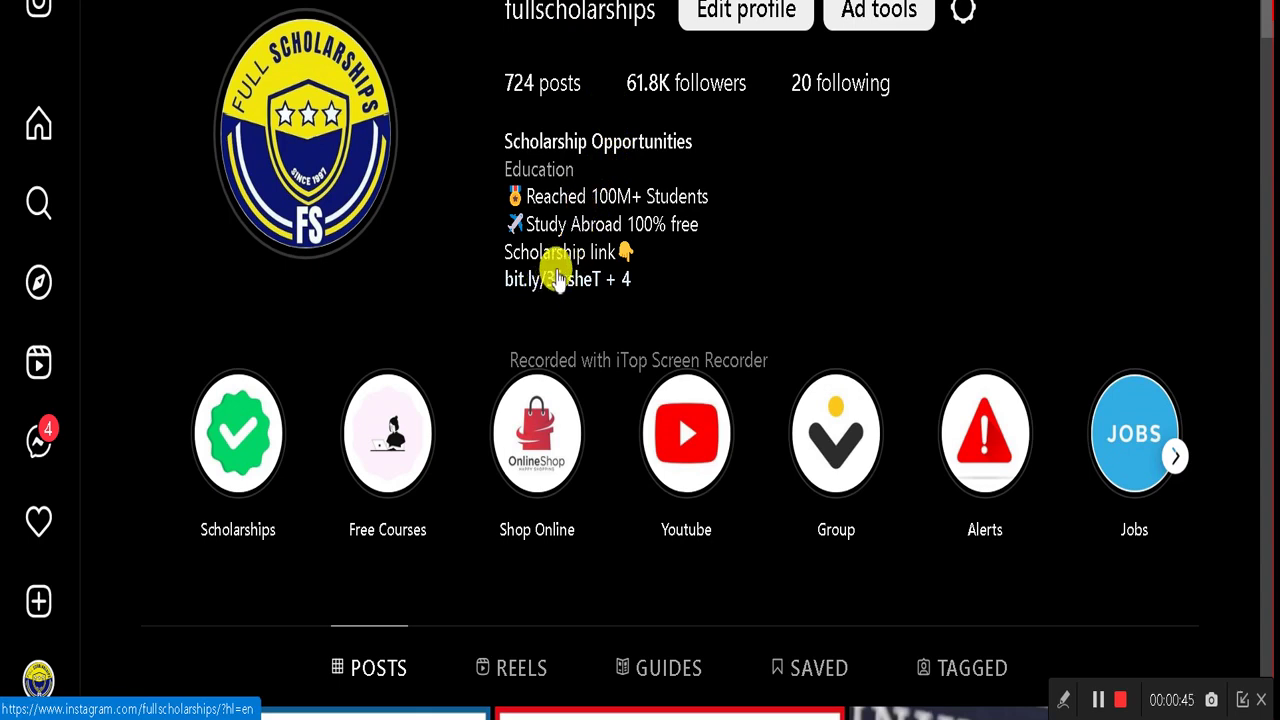
{"action": "key", "text": "alt+Tab"}
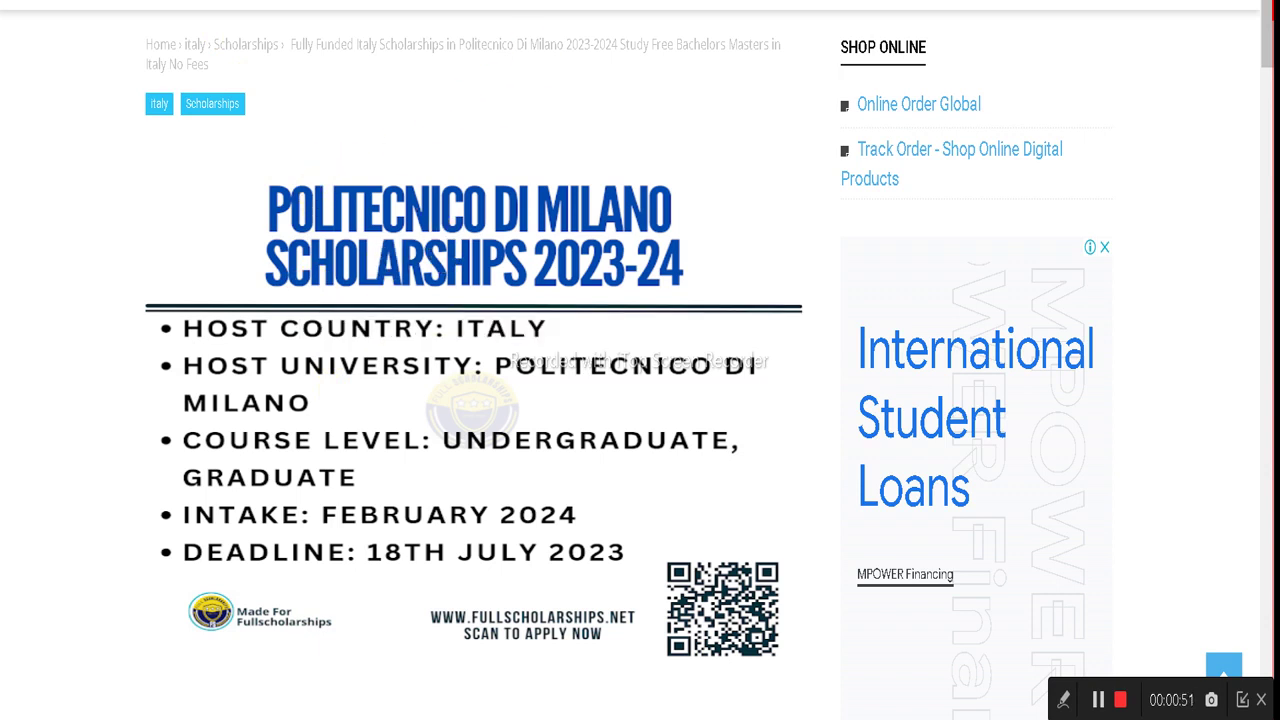
Scroll further through the YouTube videos, then go back to the Politecnico di Milano article.
{"action": "key", "text": "alt+Tab"}
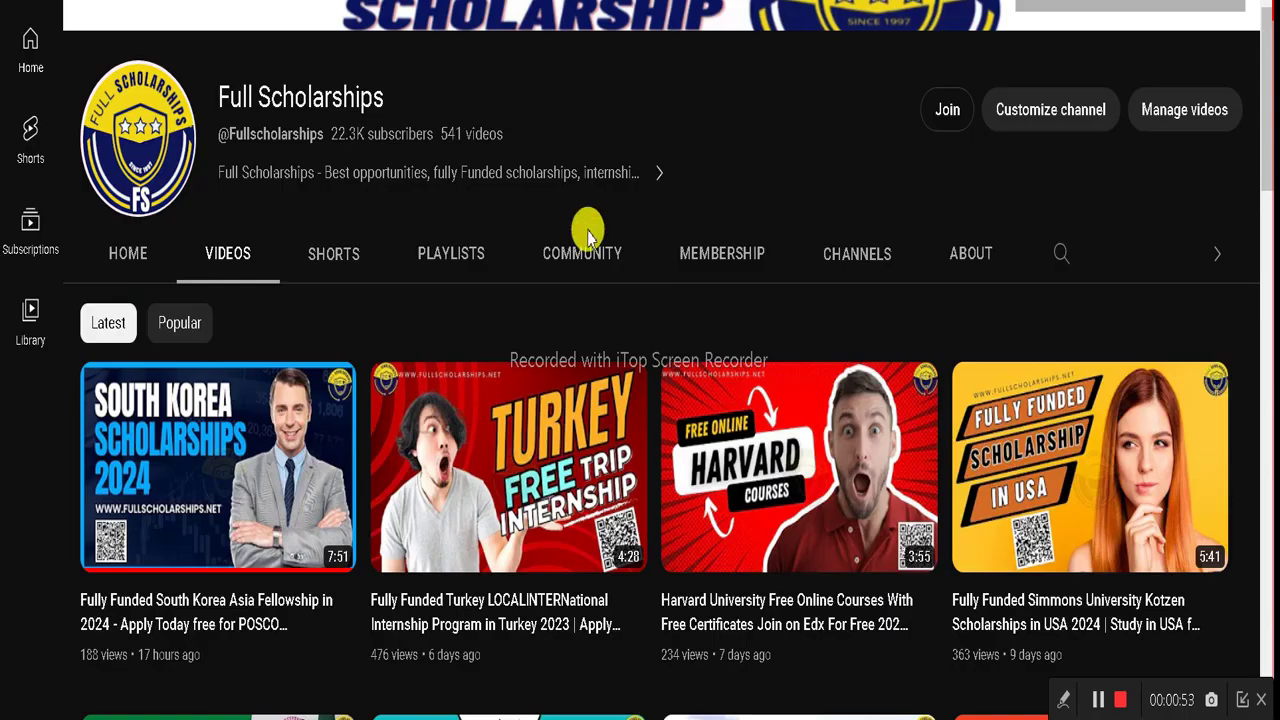
{"action": "scroll", "coordinate": [340, 460], "scroll_direction": "down", "scroll_amount": 1}
{"action": "mouse_move", "coordinate": [94, 533]}
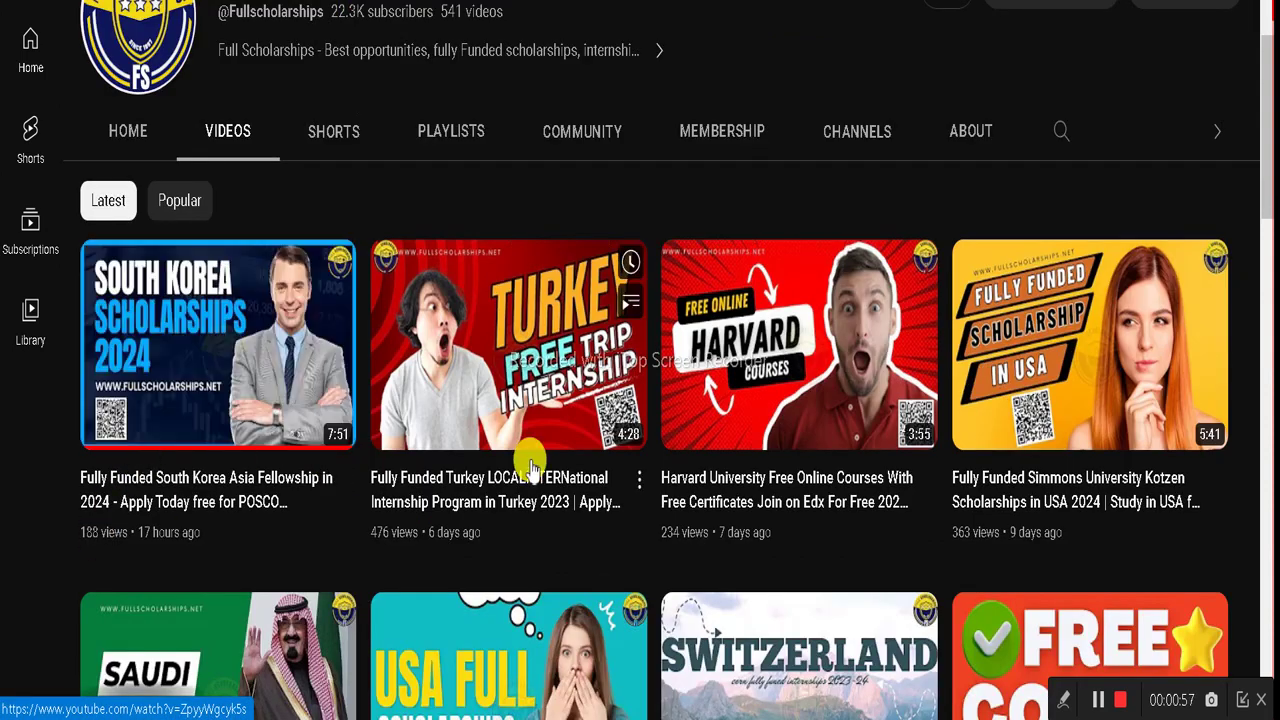
{"action": "key", "text": "alt+Tab"}
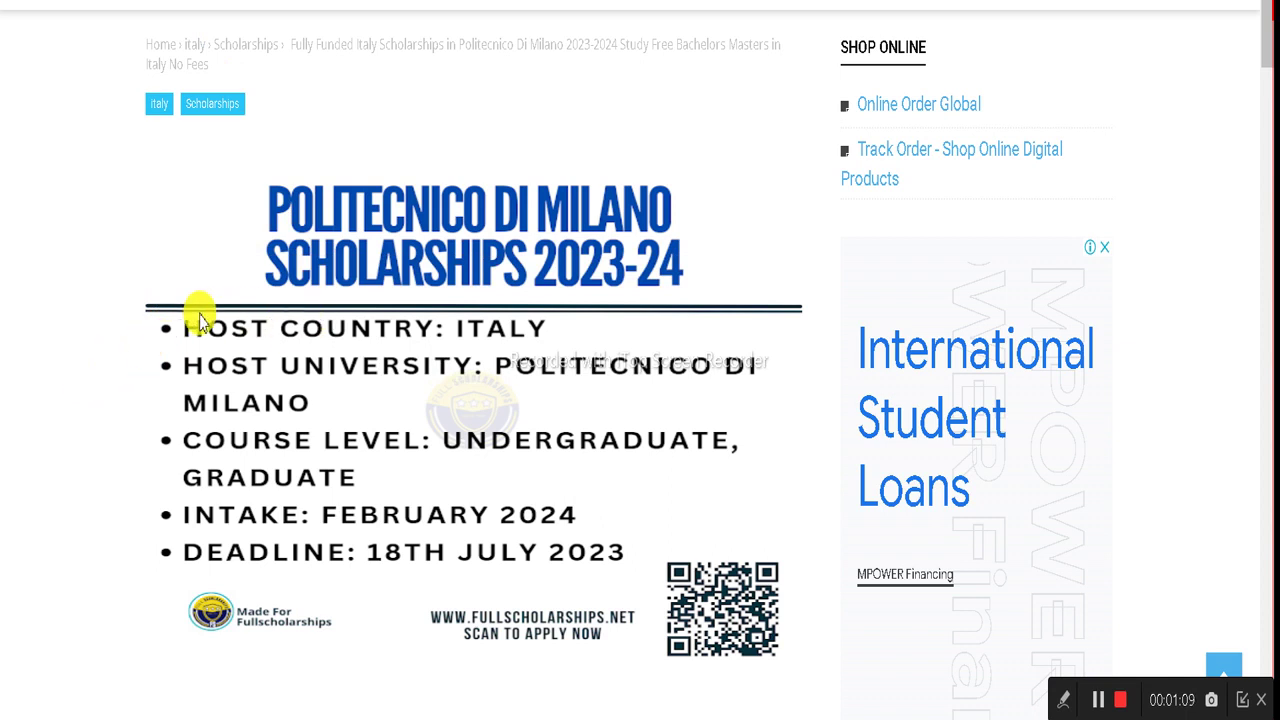
Scroll the article to the seven-item Scholarships Available list, including DSU aid and UNICORE 5.0.
{"action": "scroll", "coordinate": [507, 335], "scroll_direction": "down", "scroll_amount": 3}
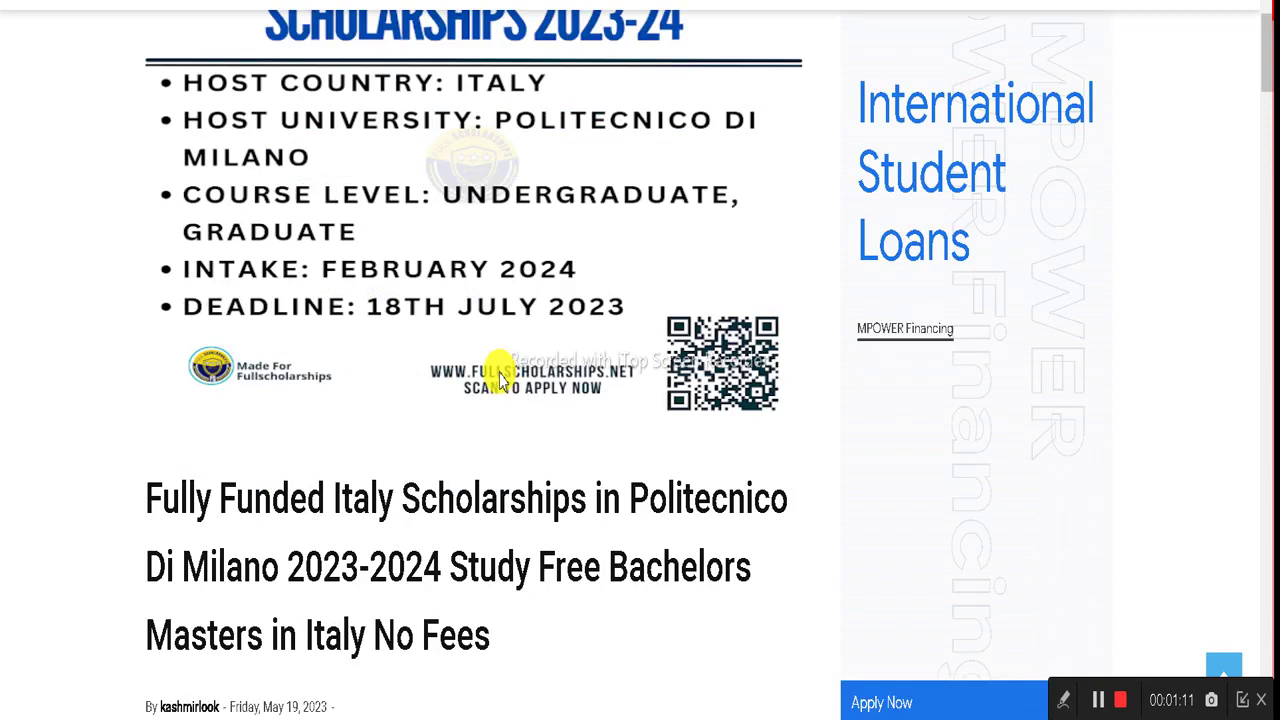
{"action": "scroll", "coordinate": [487, 355], "scroll_direction": "down", "scroll_amount": 1}
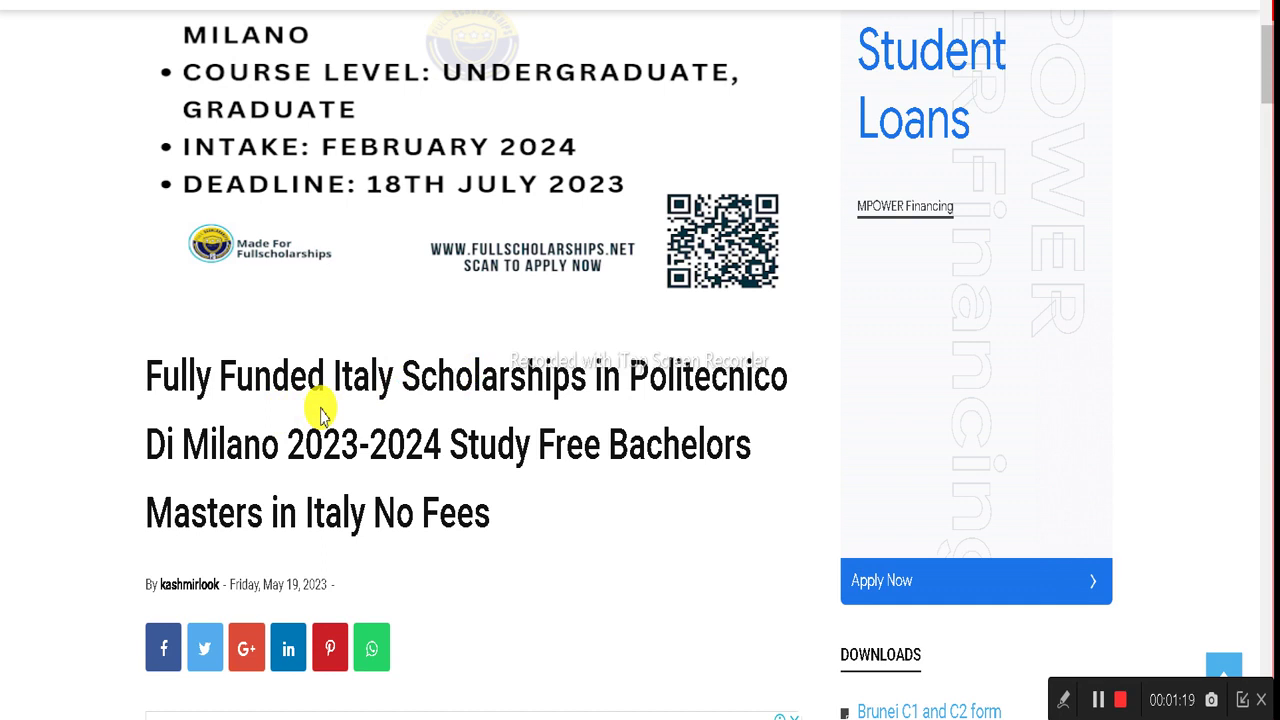
{"action": "scroll", "coordinate": [380, 420], "scroll_direction": "down", "scroll_amount": 2}
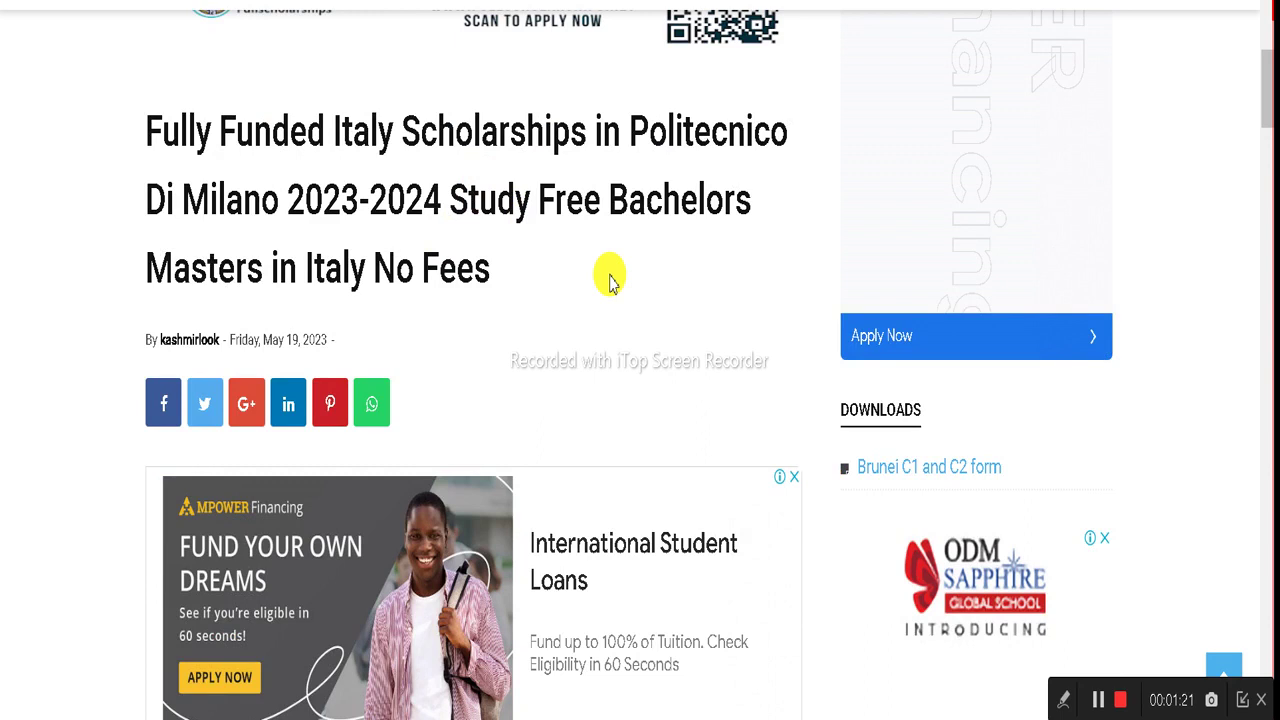
{"action": "scroll", "coordinate": [630, 295], "scroll_direction": "down", "scroll_amount": 4}
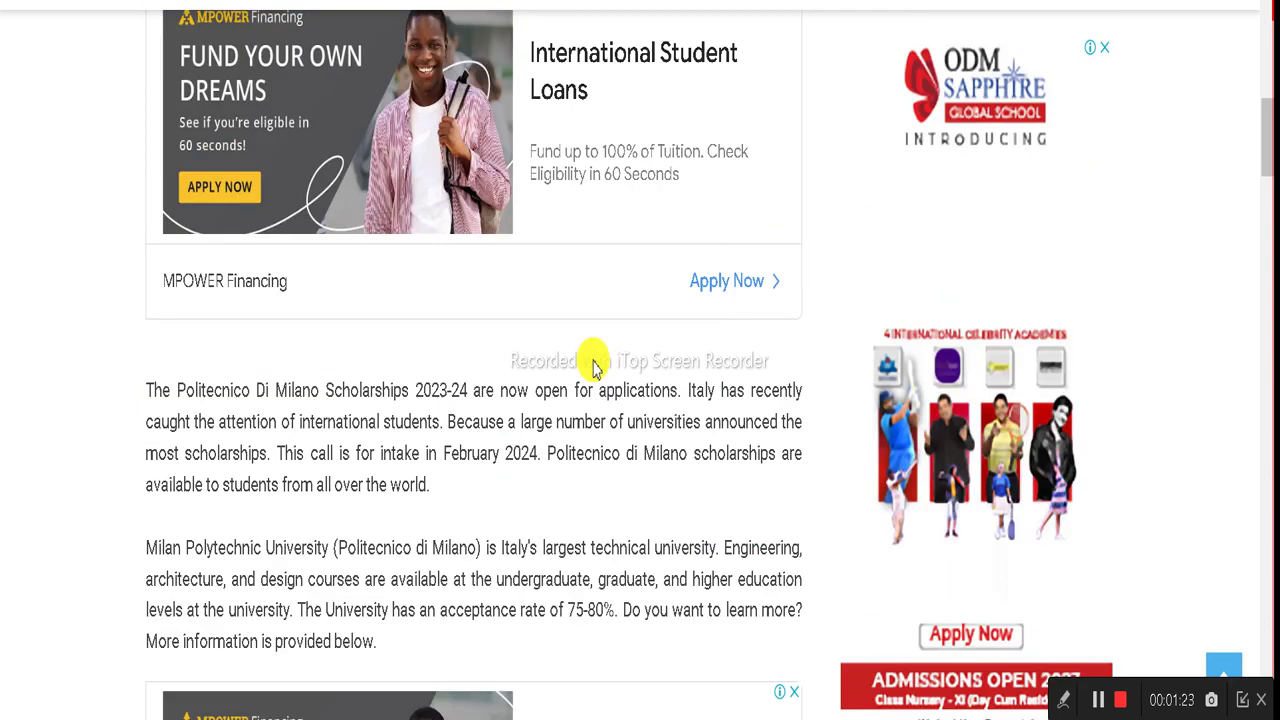
{"action": "scroll", "coordinate": [586, 365], "scroll_direction": "down", "scroll_amount": 1}
{"action": "scroll", "coordinate": [586, 370], "scroll_direction": "down", "scroll_amount": 3}
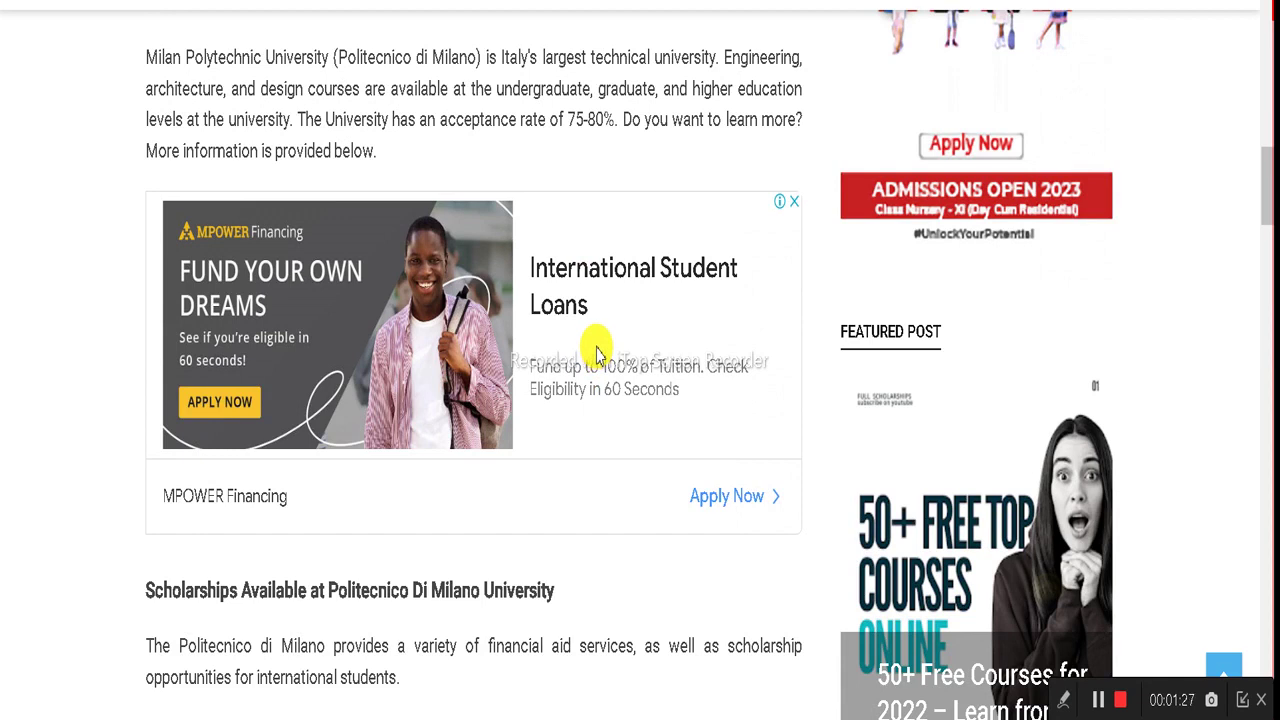
{"action": "scroll", "coordinate": [600, 365], "scroll_direction": "down", "scroll_amount": 1}
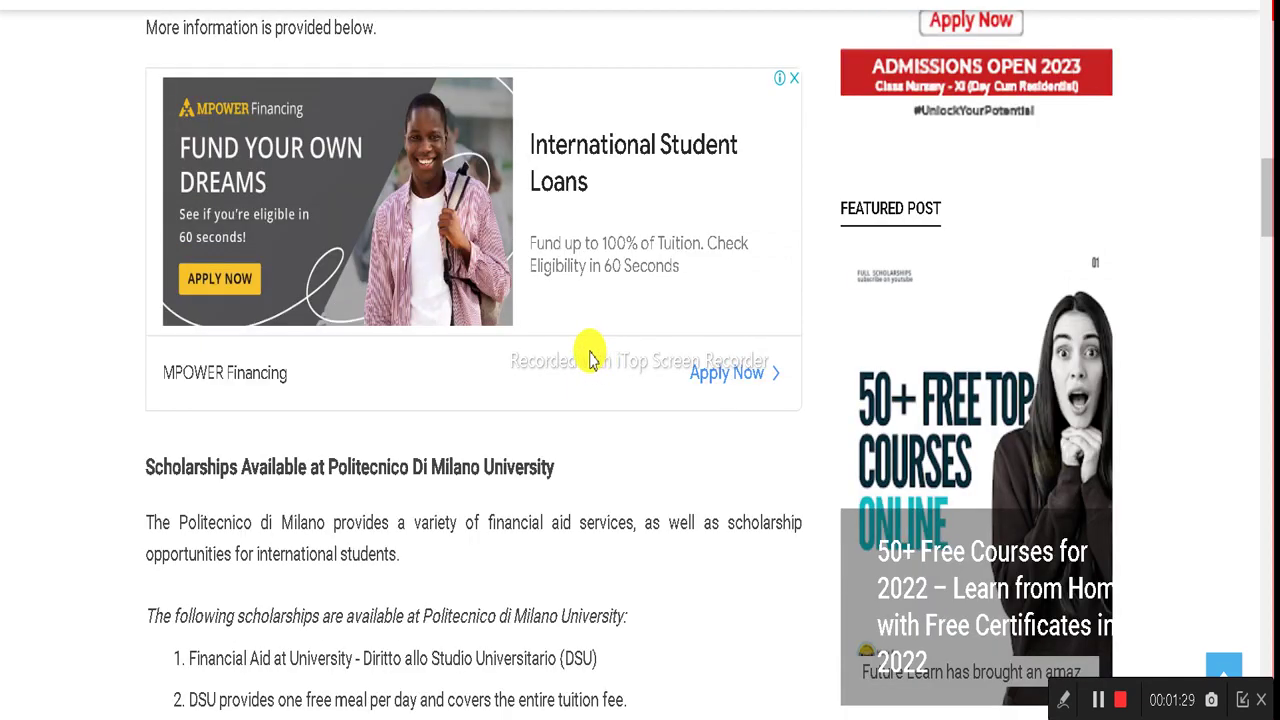
{"action": "scroll", "coordinate": [471, 520], "scroll_direction": "down", "scroll_amount": 2}
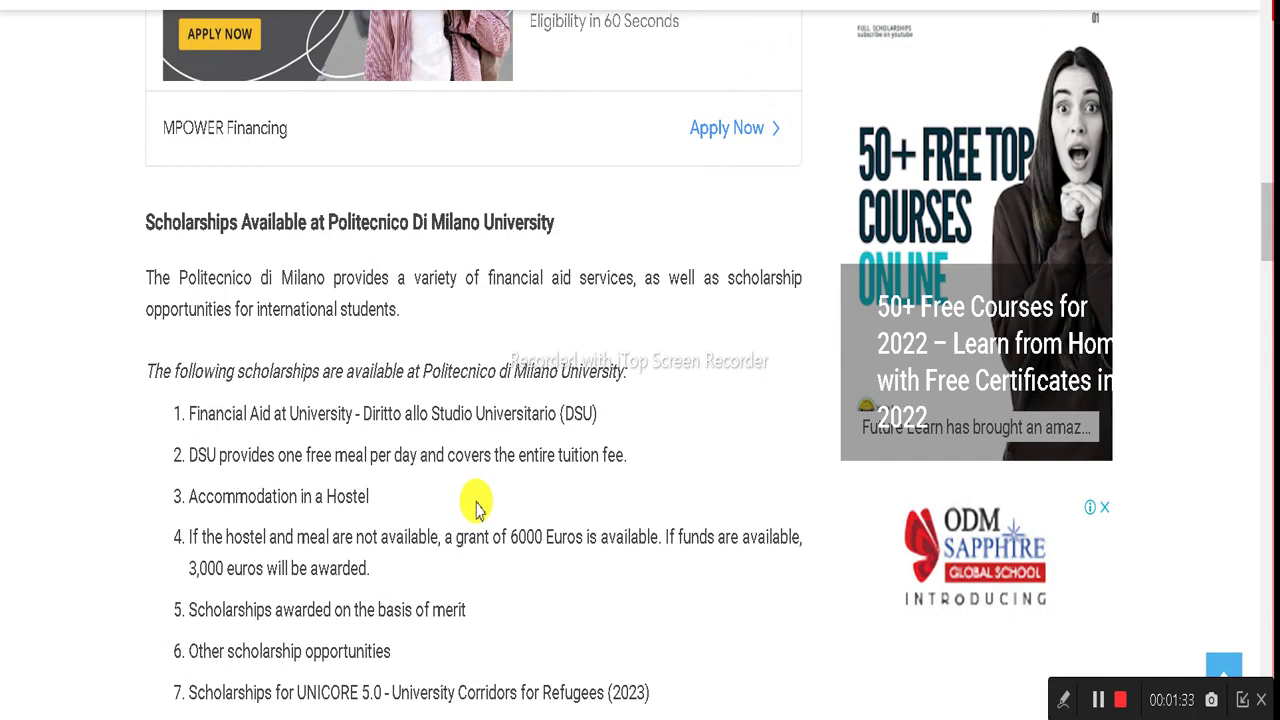
{"action": "scroll", "coordinate": [430, 447], "scroll_direction": "down", "scroll_amount": 1}
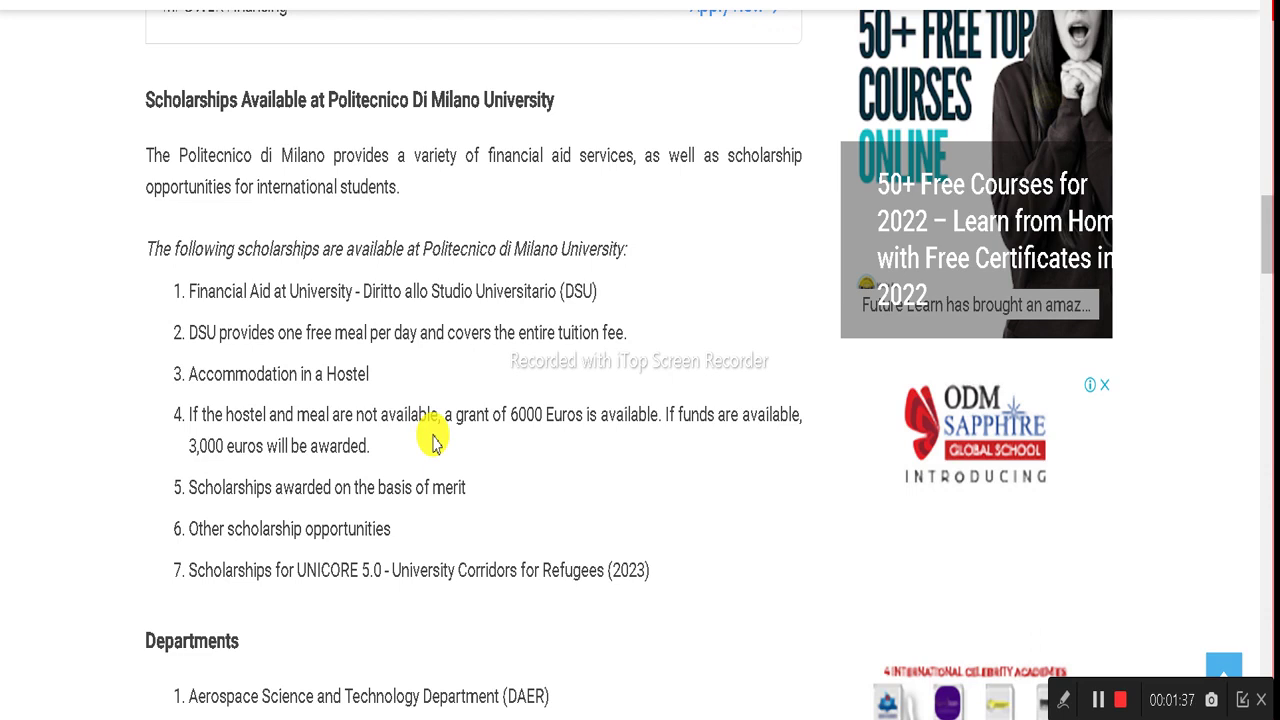
Scroll past Departments, Eligibility Criteria and Dates to Remember to the 'visit here to apply' link.
{"action": "scroll", "coordinate": [394, 408], "scroll_direction": "down", "scroll_amount": 2}
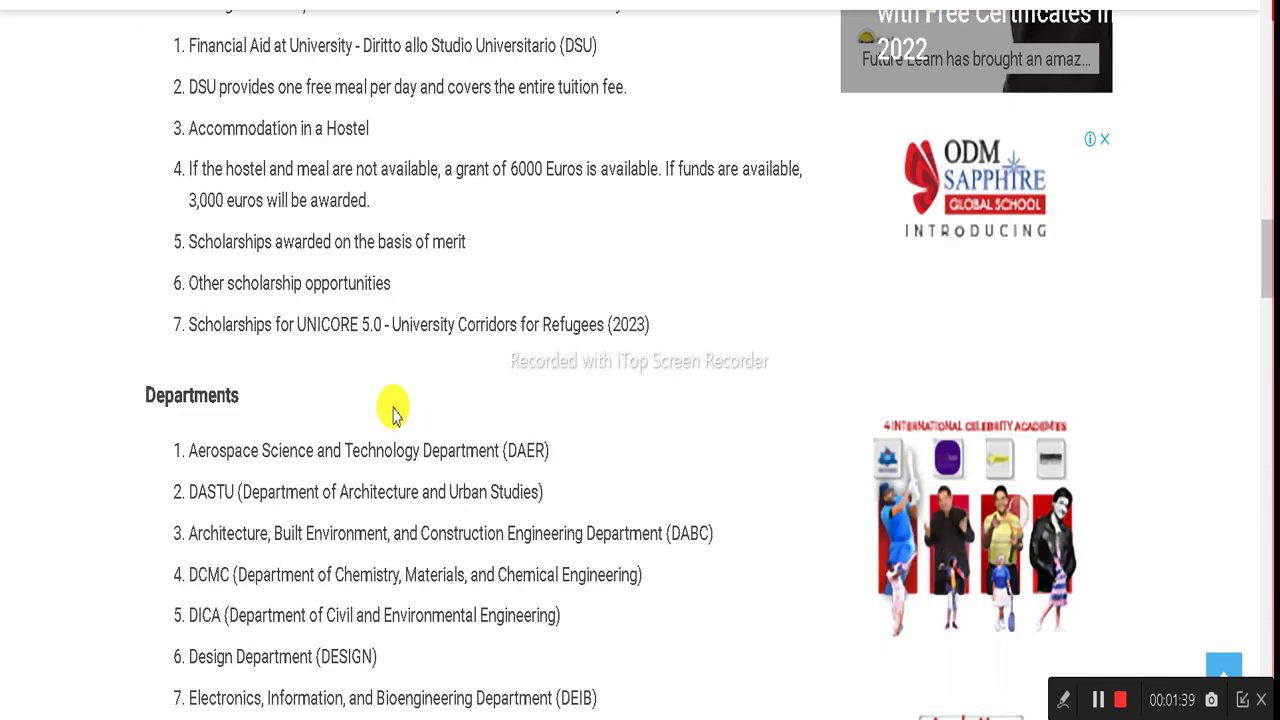
{"action": "scroll", "coordinate": [393, 411], "scroll_direction": "down", "scroll_amount": 1}
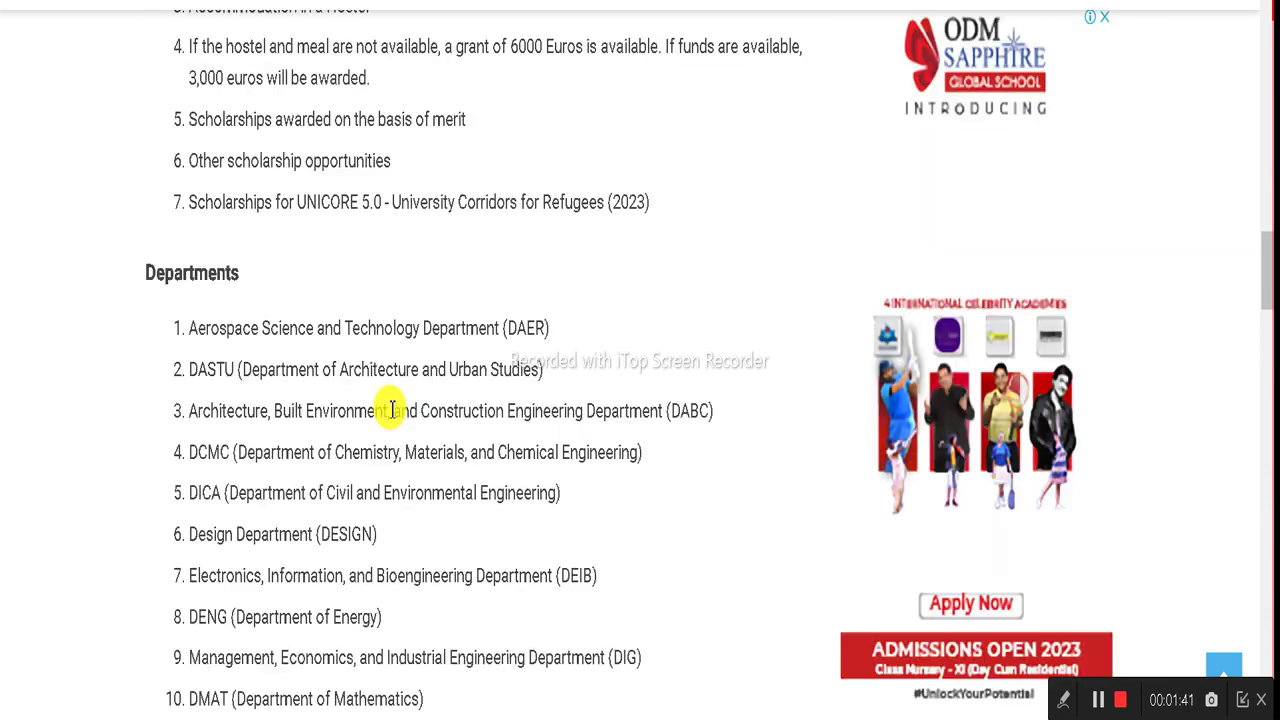
{"action": "scroll", "coordinate": [290, 368], "scroll_direction": "down", "scroll_amount": 2}
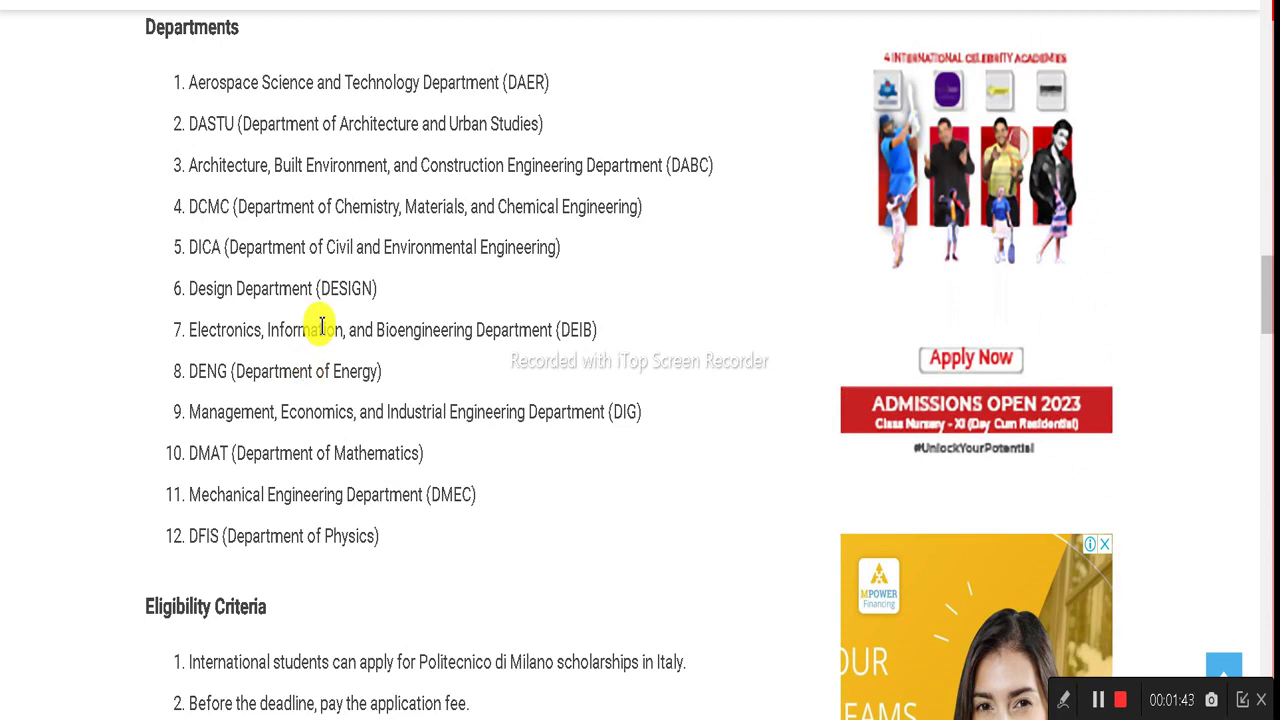
{"action": "scroll", "coordinate": [322, 330], "scroll_direction": "down", "scroll_amount": 1}
{"action": "scroll", "coordinate": [290, 360], "scroll_direction": "down", "scroll_amount": 3}
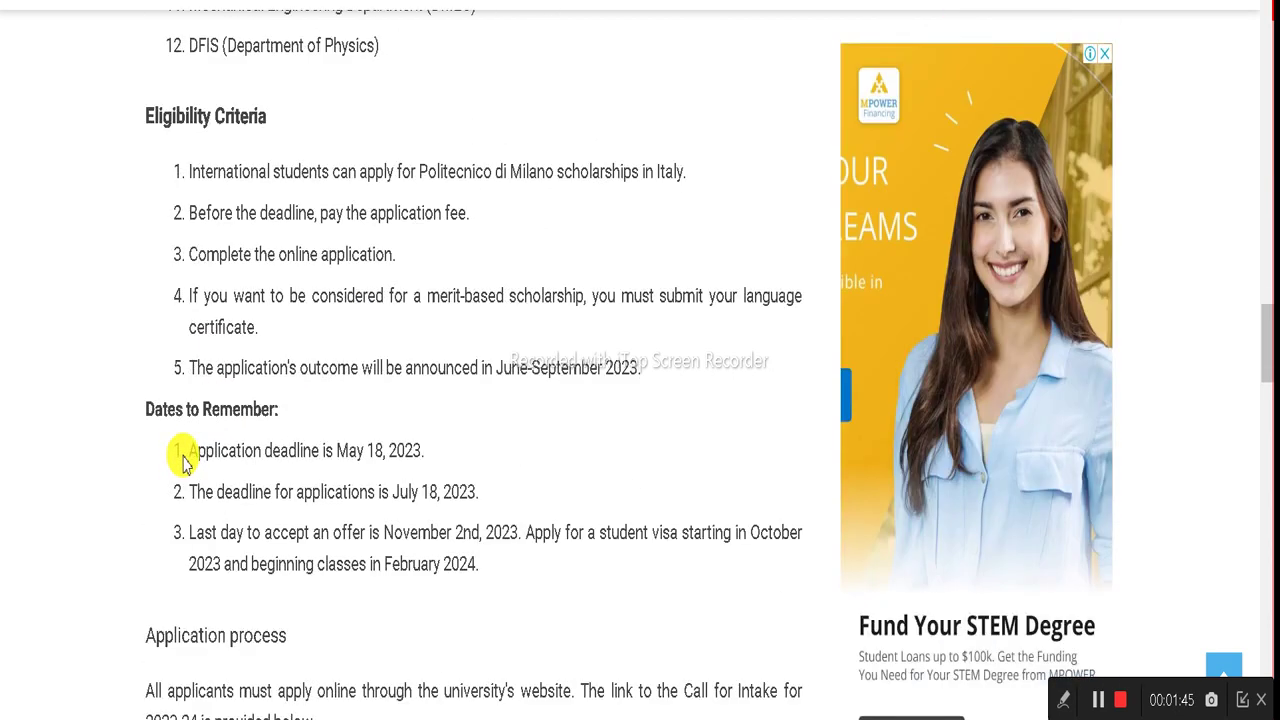
{"action": "scroll", "coordinate": [288, 280], "scroll_direction": "down", "scroll_amount": 1}
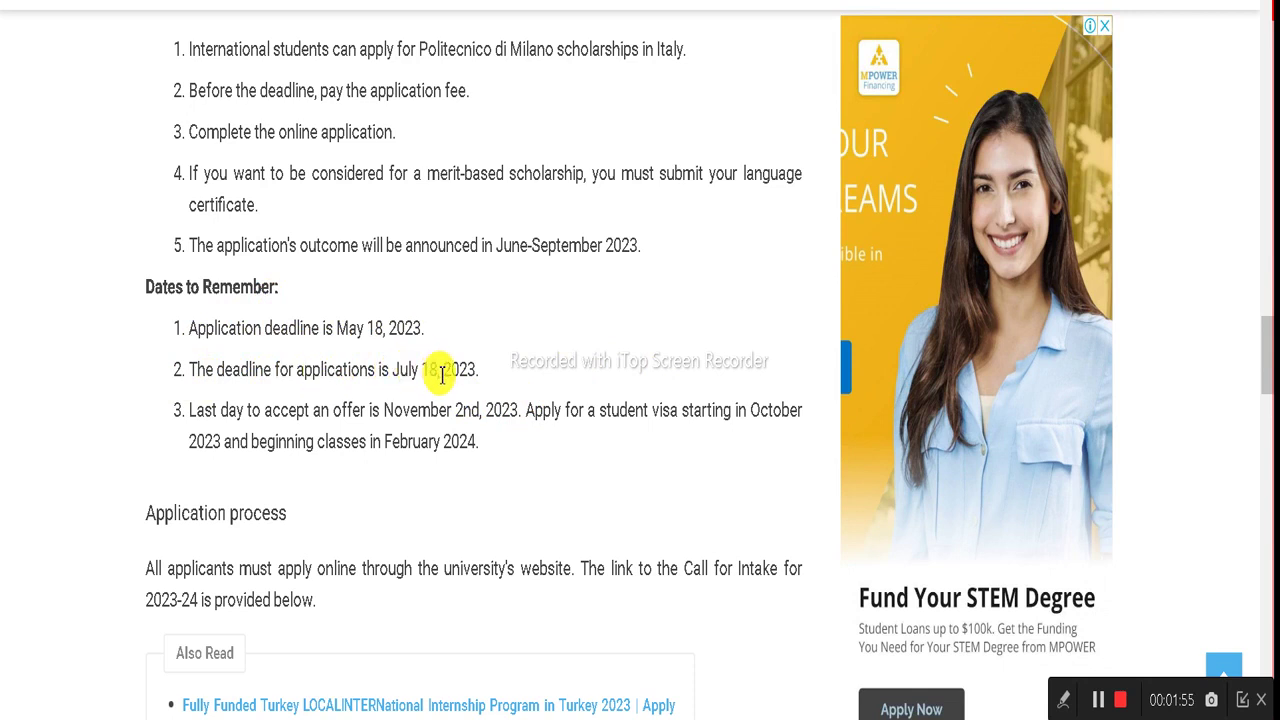
{"action": "scroll", "coordinate": [423, 429], "scroll_direction": "down", "scroll_amount": 1}
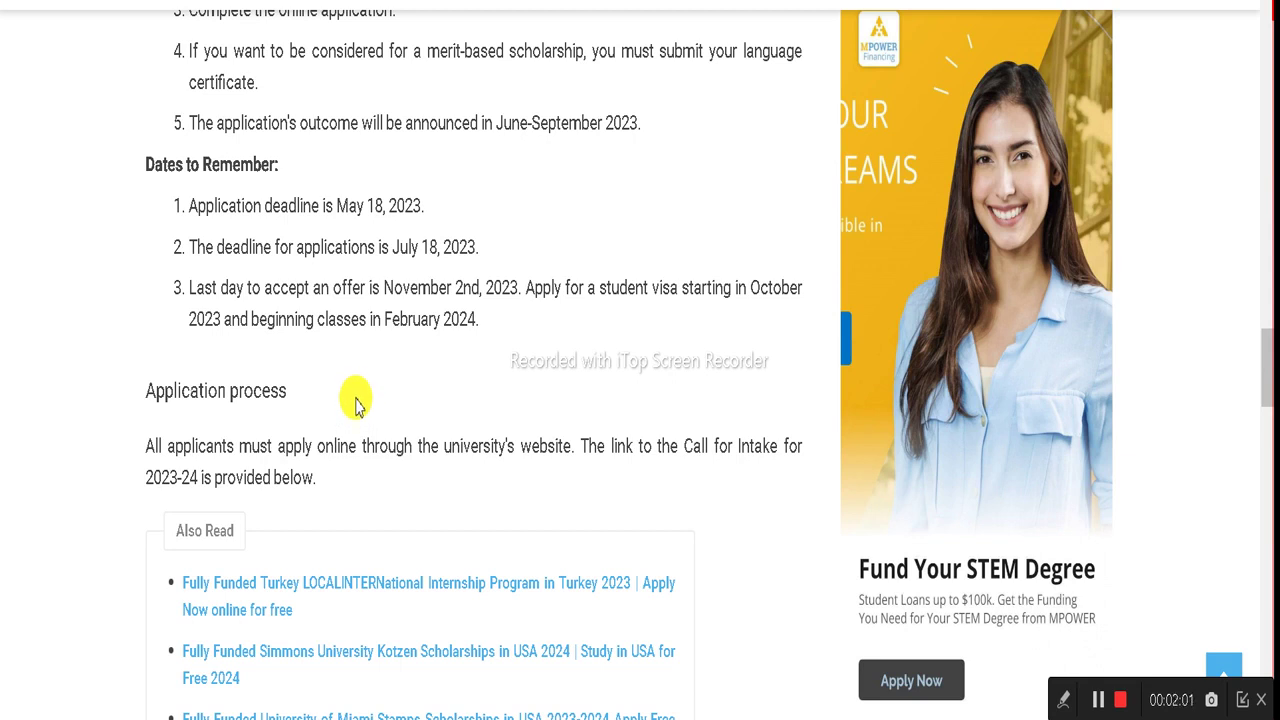
{"action": "scroll", "coordinate": [362, 395], "scroll_direction": "down", "scroll_amount": 2}
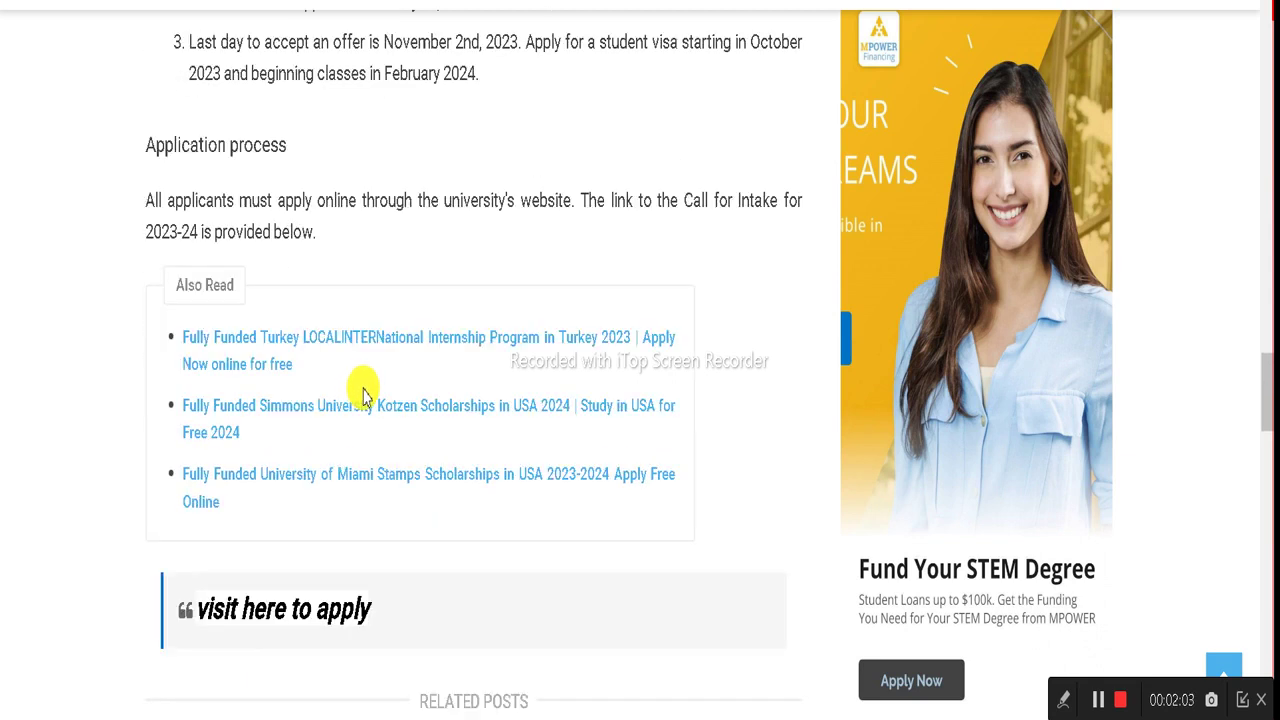
{"action": "scroll", "coordinate": [365, 395], "scroll_direction": "down", "scroll_amount": 1}
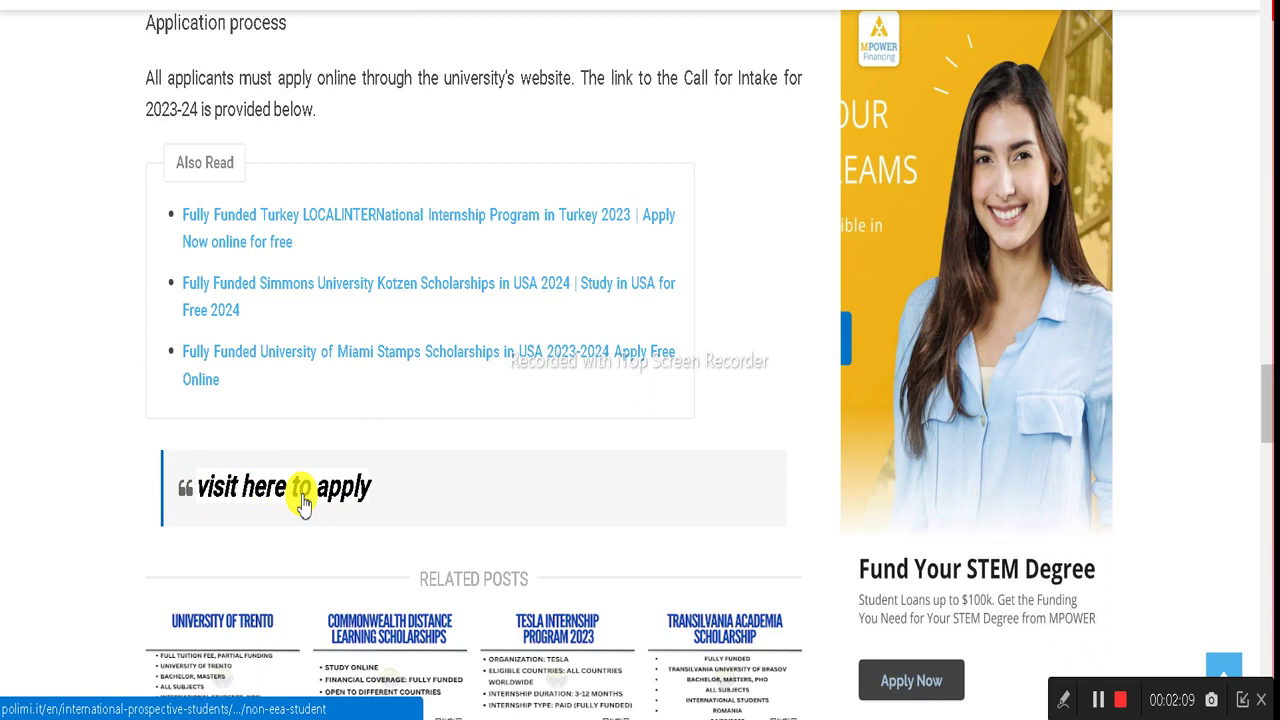
Follow 'visit here to apply' to Polimi's Deadlines - Non EEA Students page and scroll its table.
{"action": "left_click", "coordinate": [271, 505]}
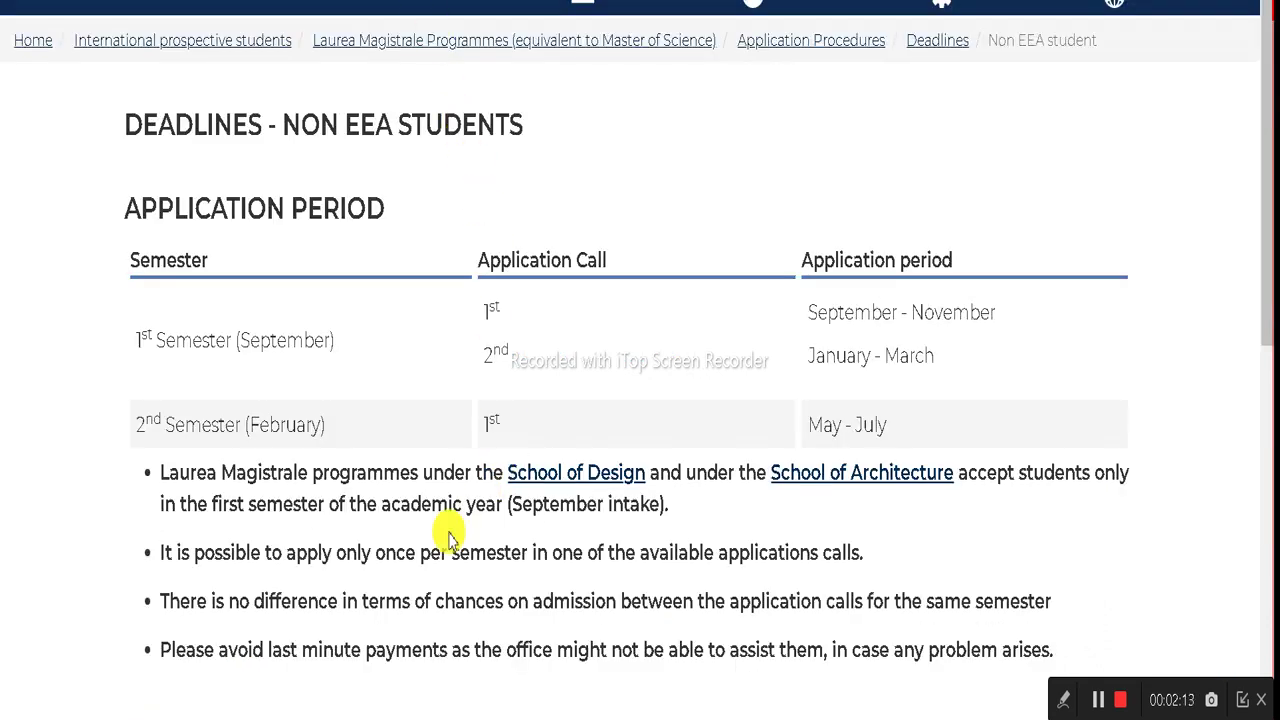
{"action": "scroll", "coordinate": [425, 540], "scroll_direction": "up", "scroll_amount": 8}
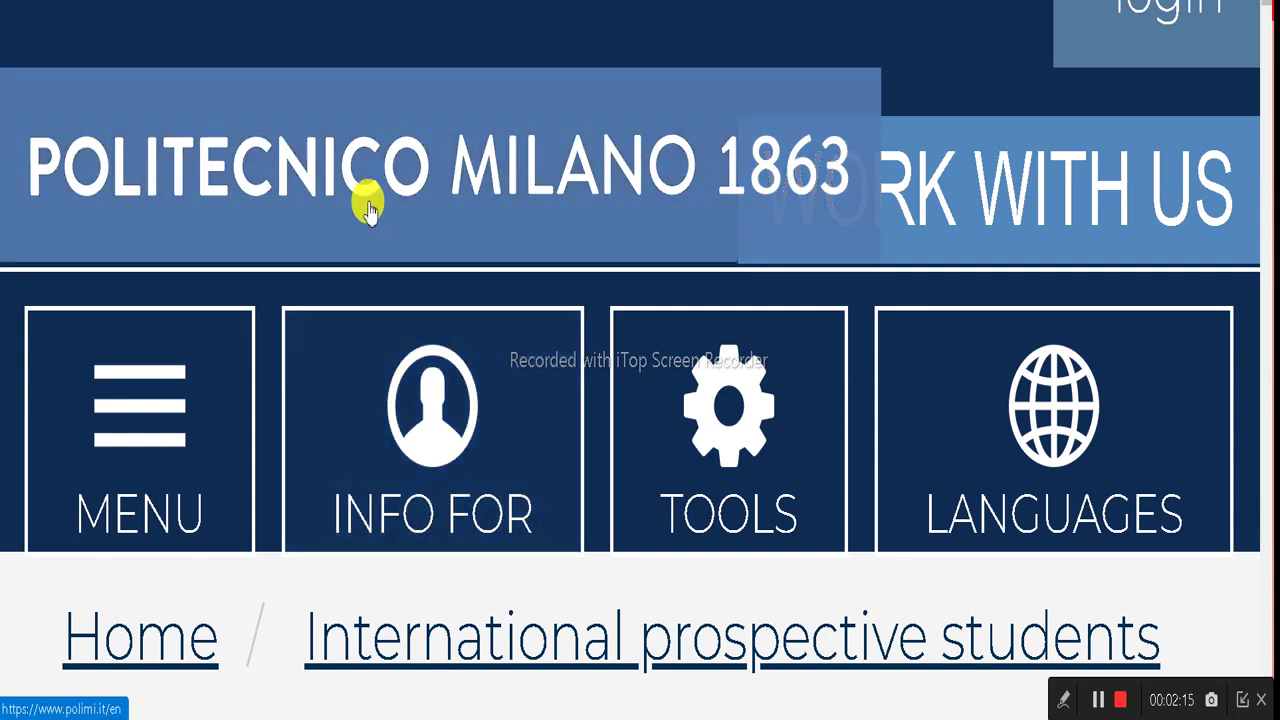
{"action": "scroll", "coordinate": [755, 240], "scroll_direction": "down", "scroll_amount": 3}
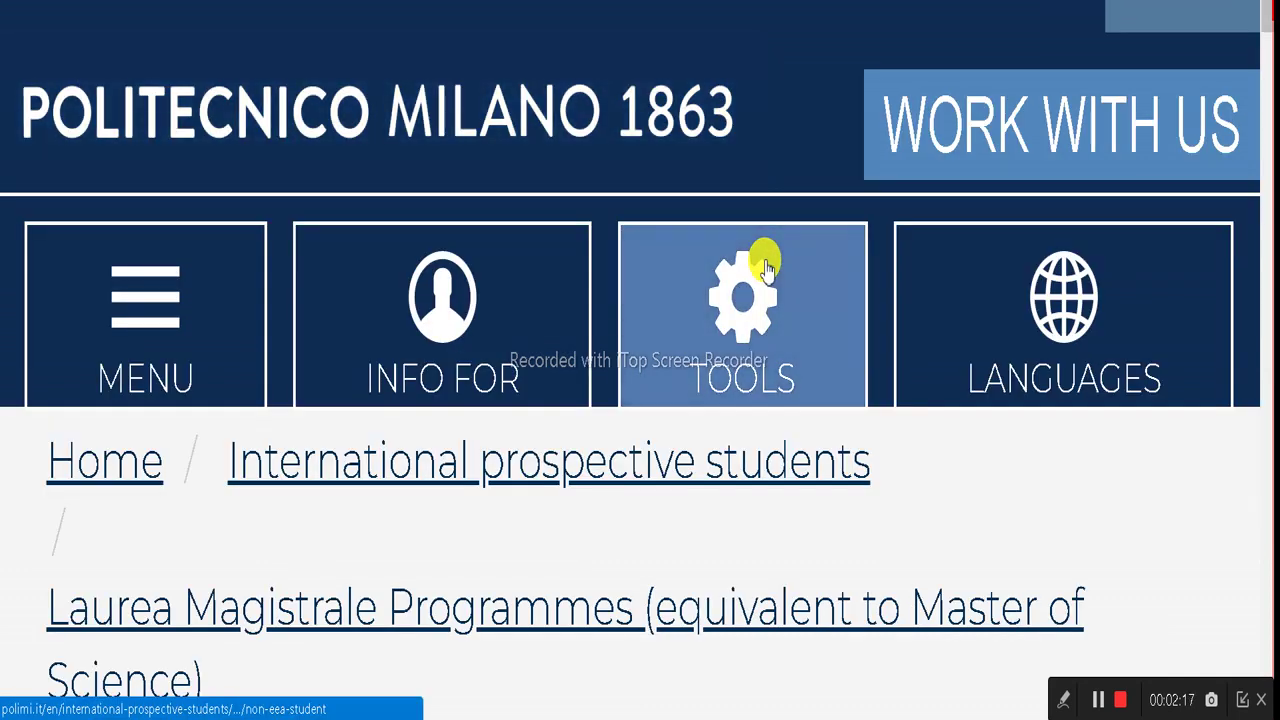
{"action": "scroll", "coordinate": [762, 283], "scroll_direction": "down", "scroll_amount": 3}
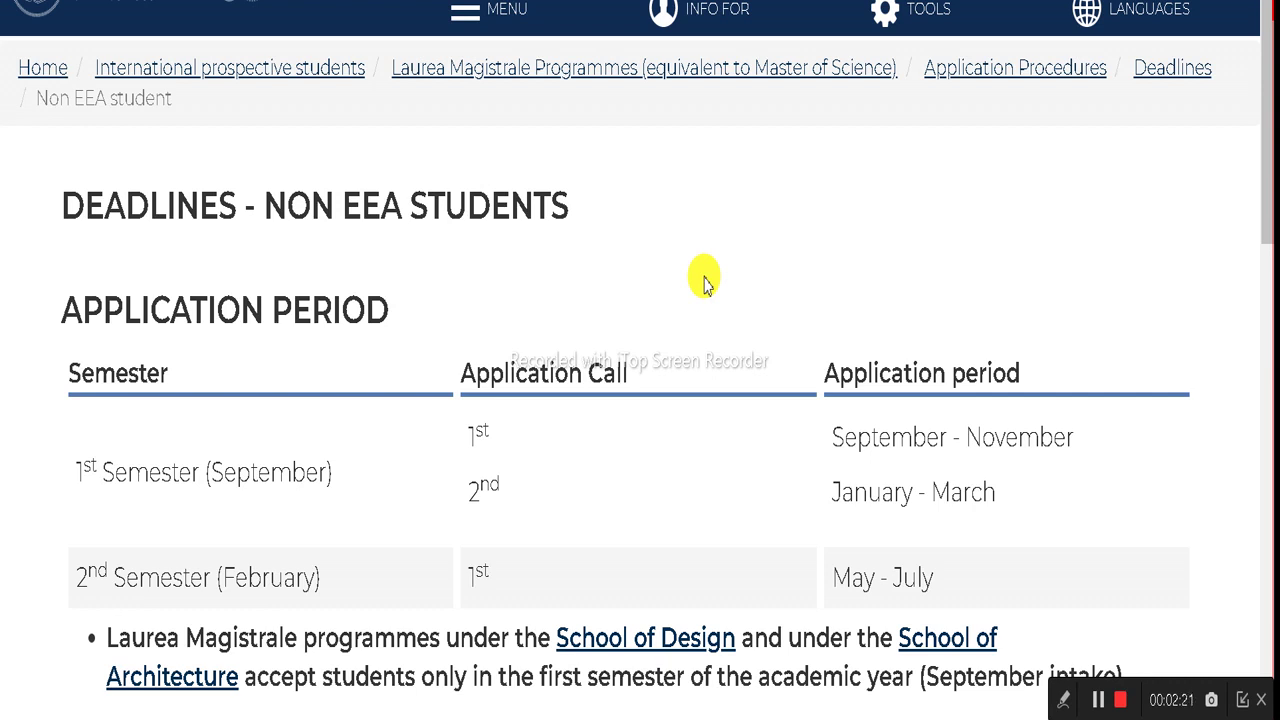
{"action": "scroll", "coordinate": [704, 283], "scroll_direction": "down", "scroll_amount": 2}
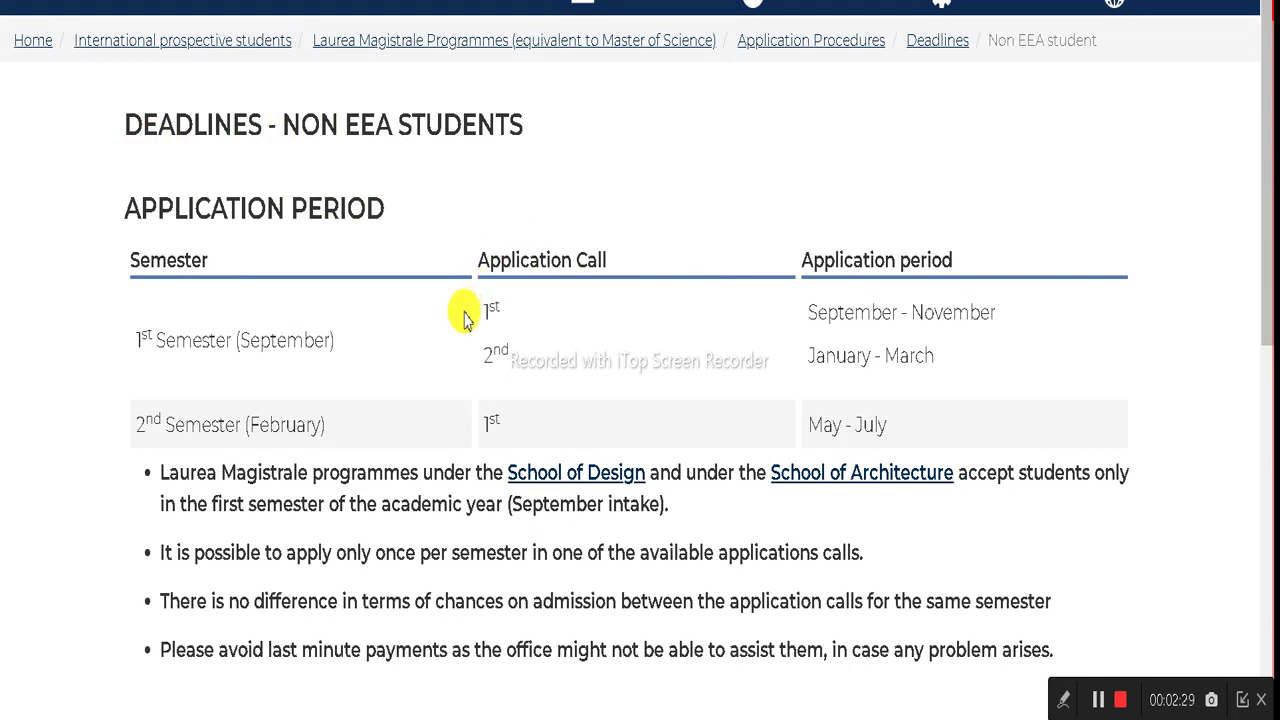
Scroll to Academic Year 2023-2024 and expand the September 2023 second call dates.
{"action": "scroll", "coordinate": [415, 370], "scroll_direction": "down", "scroll_amount": 4}
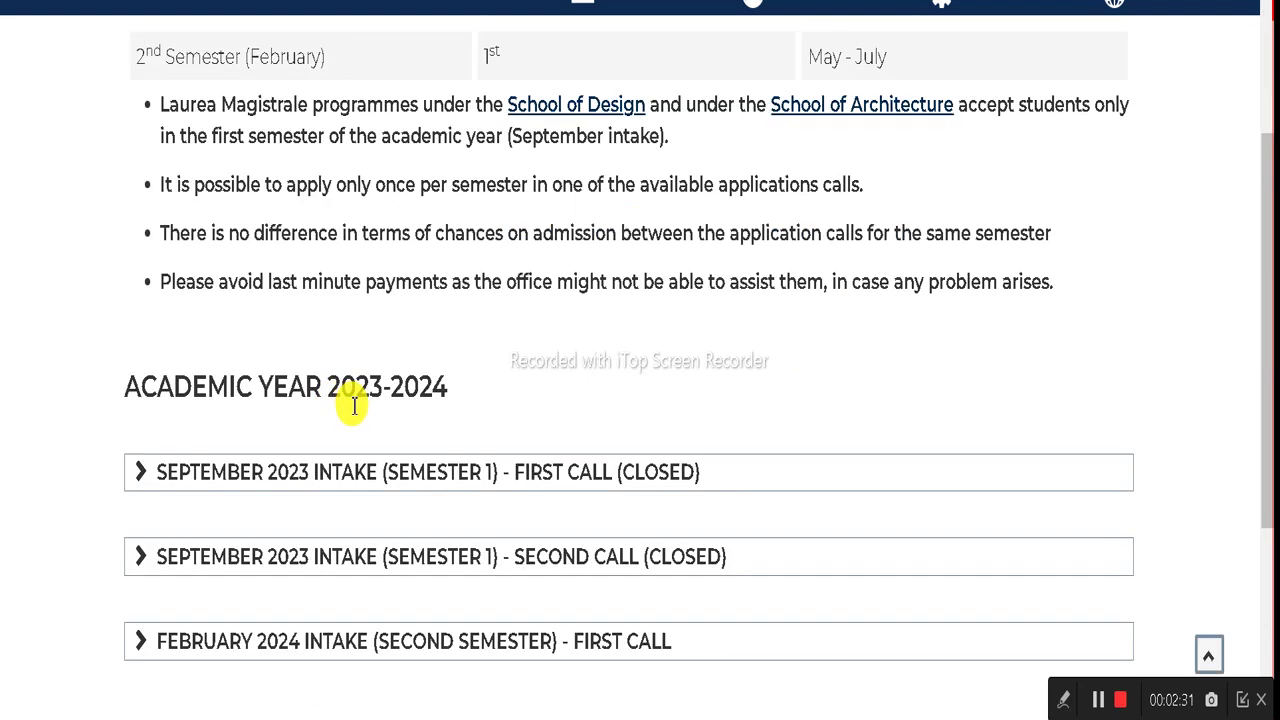
{"action": "scroll", "coordinate": [420, 400], "scroll_direction": "down", "scroll_amount": 1}
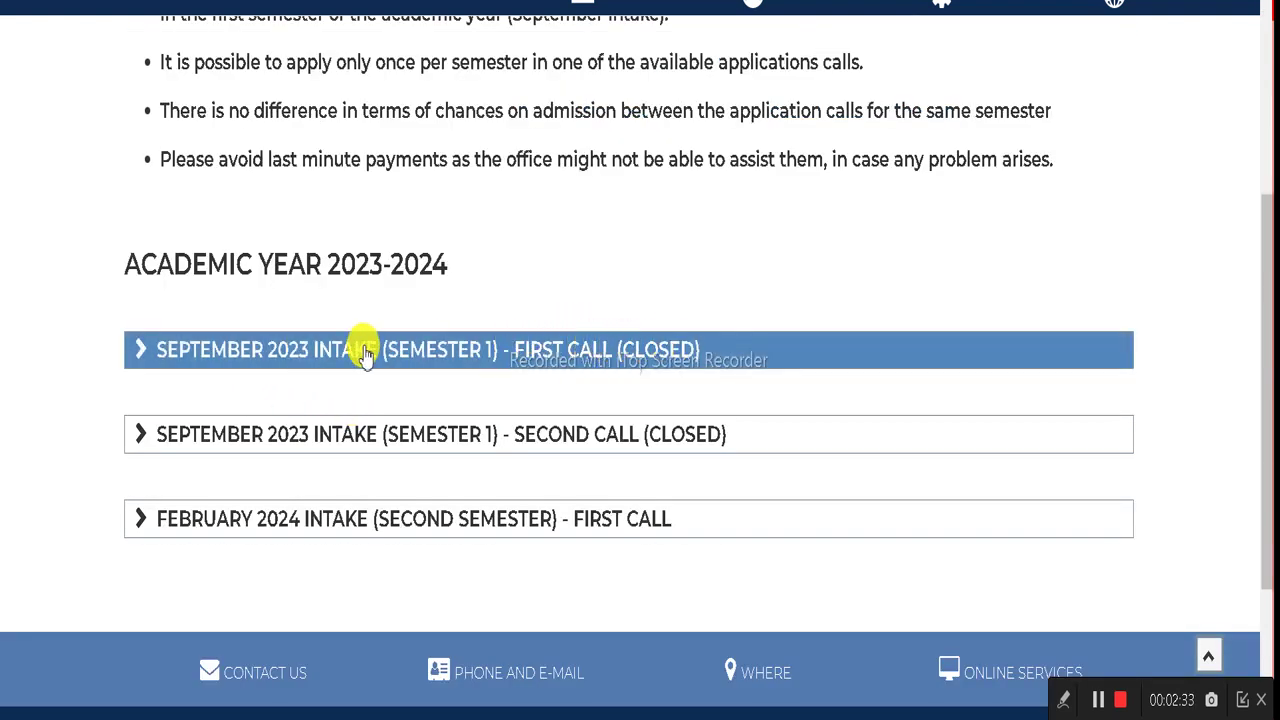
{"action": "left_click", "coordinate": [560, 448]}
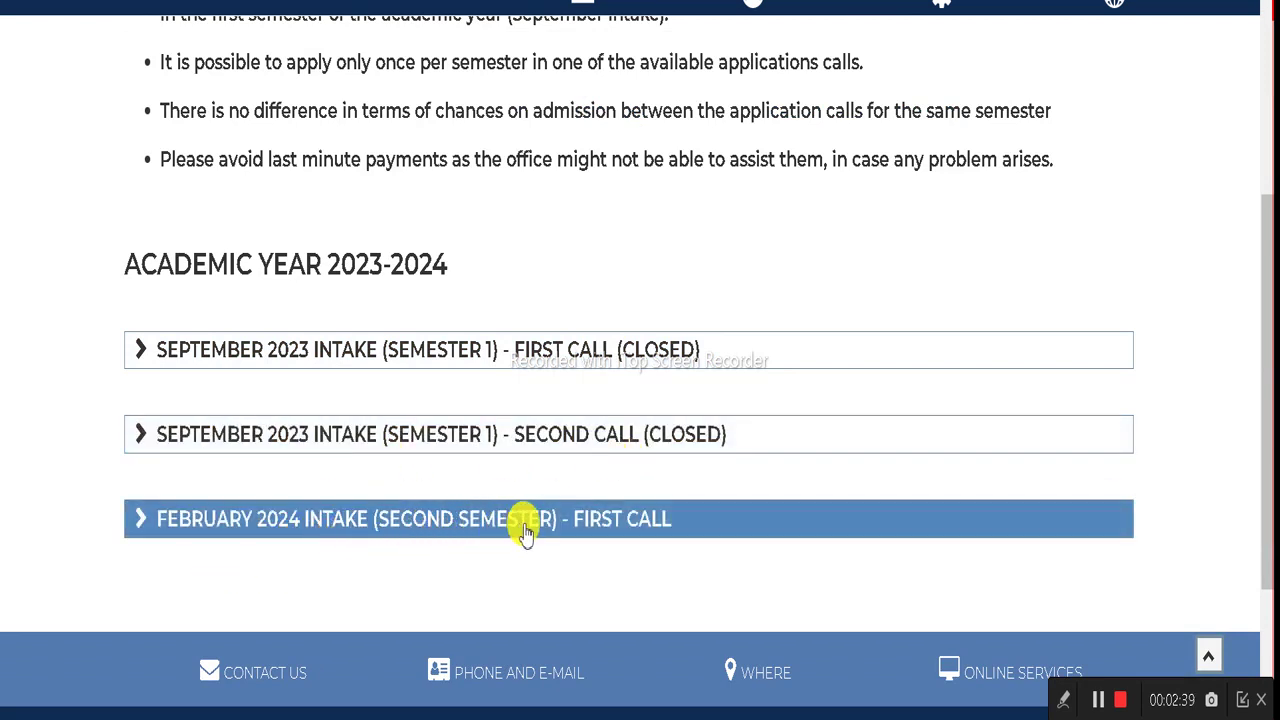
Expand the February 2024 Intake first call, showing applications 18 May–18 July 2023.
{"action": "left_click", "coordinate": [640, 525]}
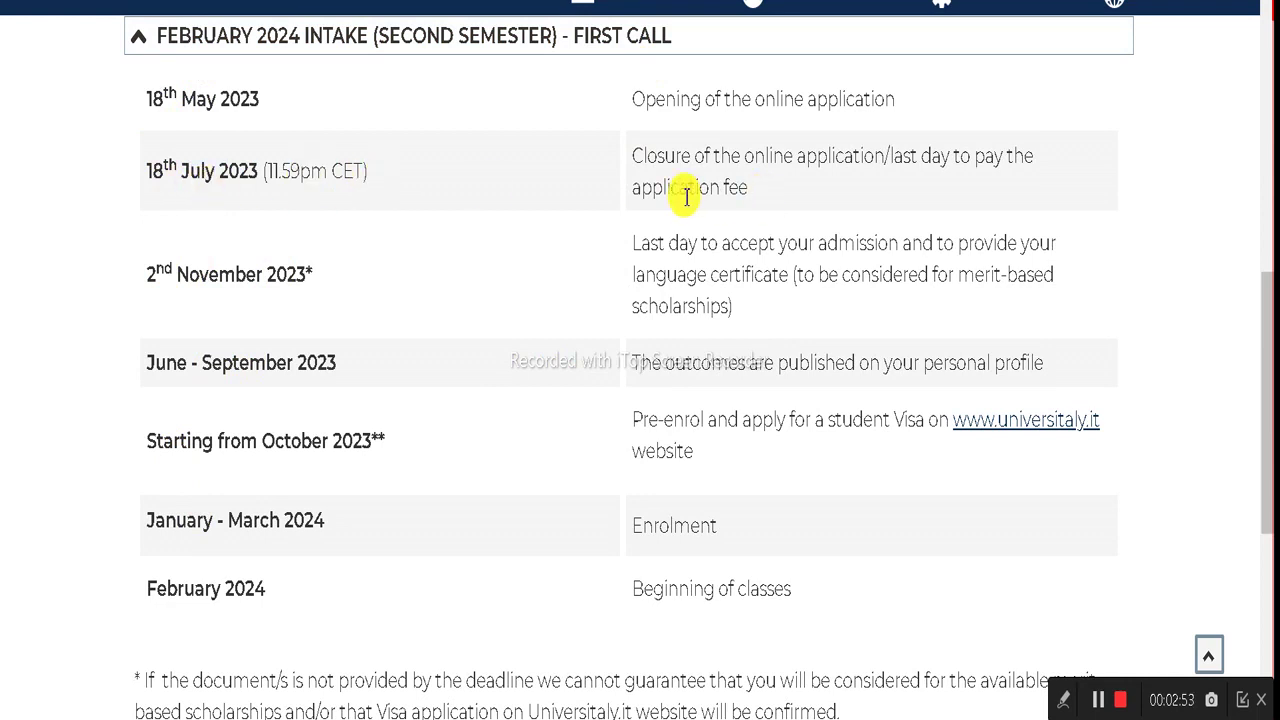
{"action": "scroll", "coordinate": [645, 307], "scroll_direction": "down", "scroll_amount": 1}
{"action": "scroll", "coordinate": [645, 307], "scroll_direction": "down", "scroll_amount": 2}
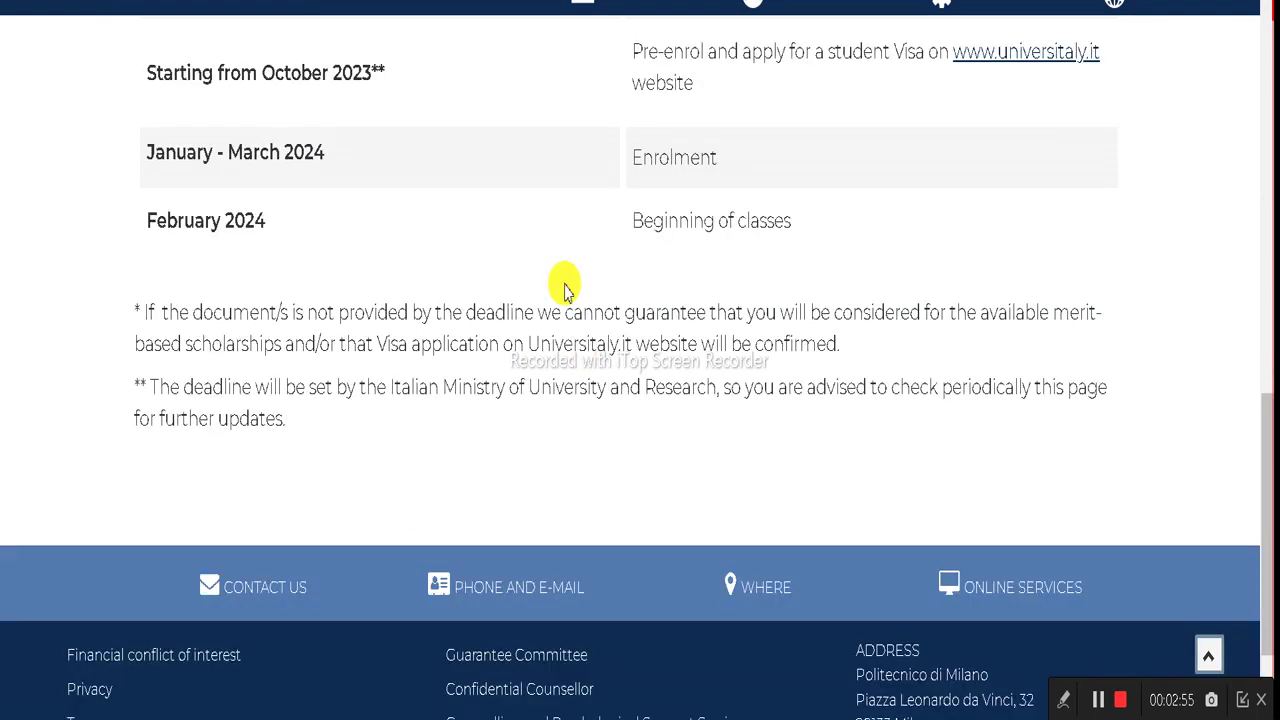
{"action": "scroll", "coordinate": [566, 286], "scroll_direction": "up", "scroll_amount": 6}
{"action": "scroll", "coordinate": [652, 397], "scroll_direction": "up", "scroll_amount": 1}
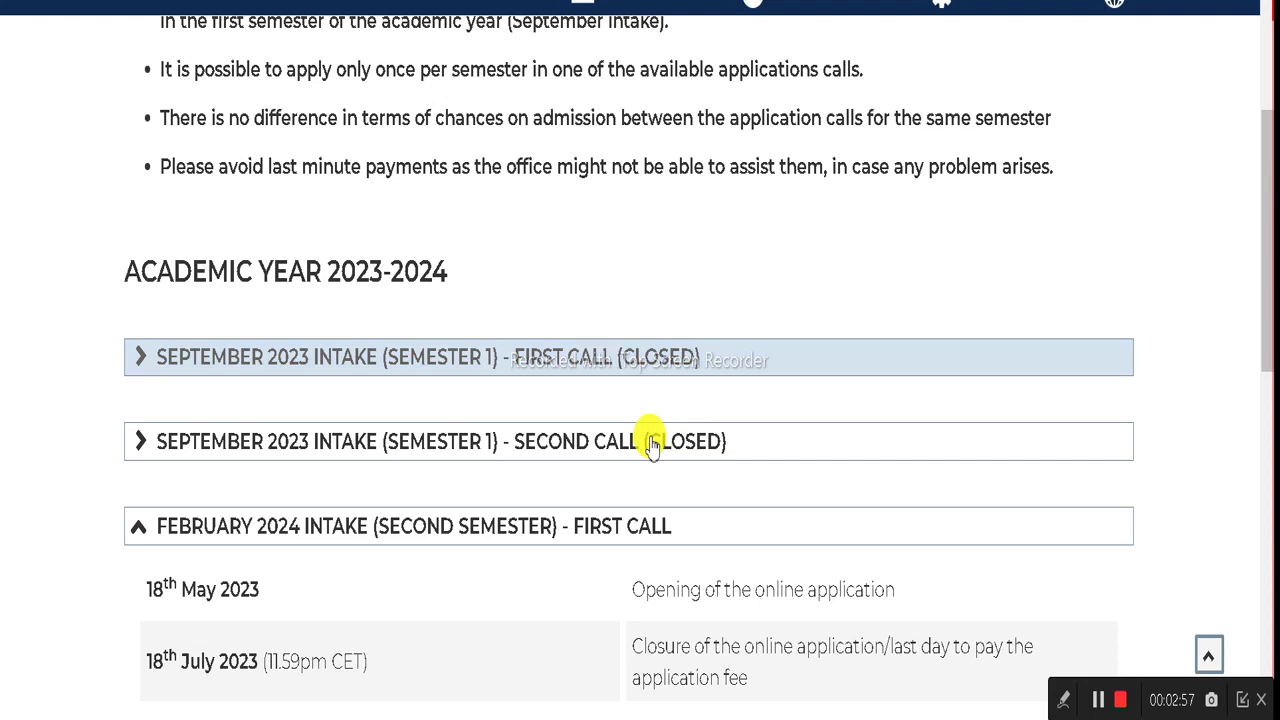
Adjust the page zoom and follow the international prospective students link toward the Servizi online login.
{"action": "scroll", "coordinate": [680, 531], "scroll_direction": "up", "scroll_amount": 3}
{"action": "scroll", "coordinate": [685, 497], "scroll_direction": "up", "scroll_amount": 3}
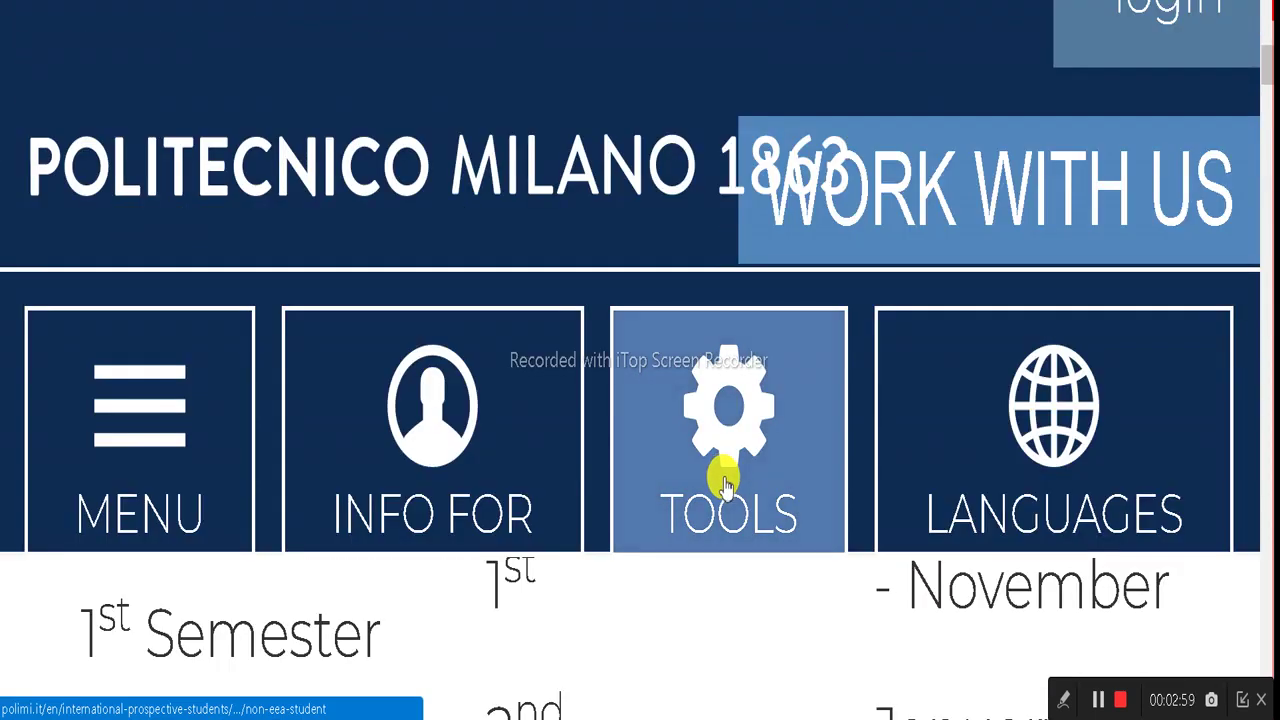
{"action": "scroll", "coordinate": [834, 354], "scroll_direction": "up", "scroll_amount": 2}
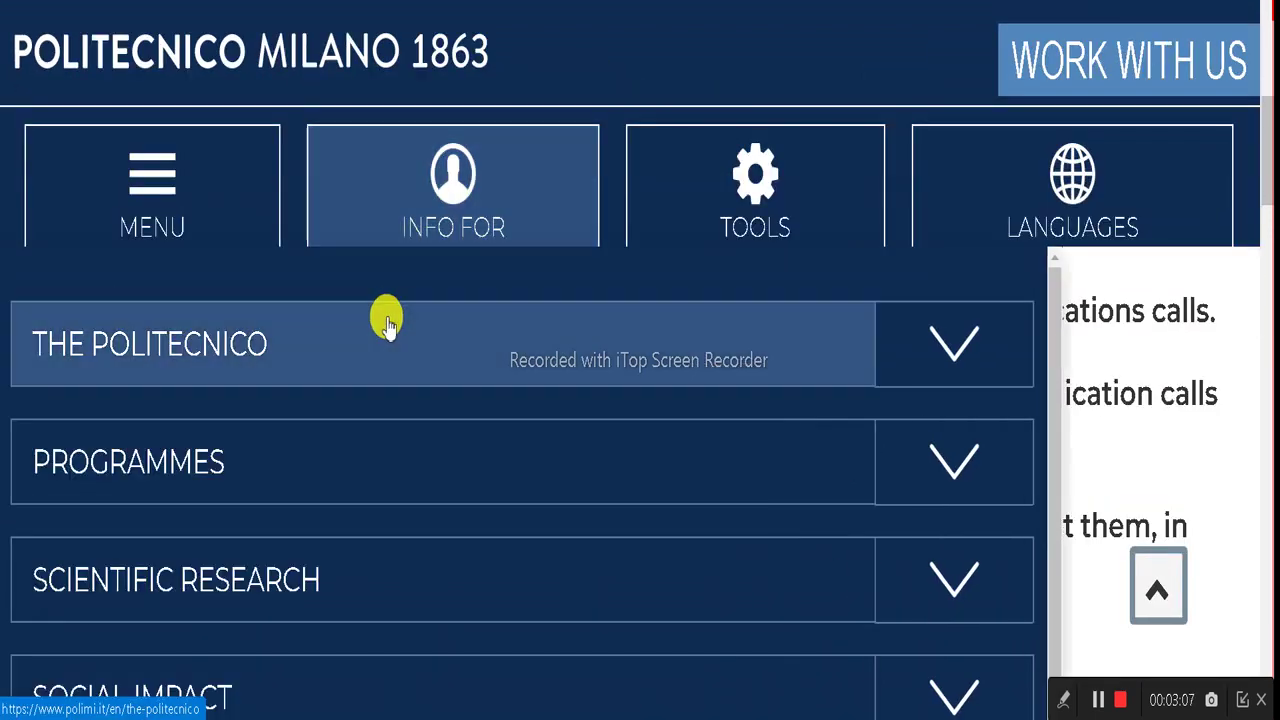
{"action": "scroll", "coordinate": [550, 400], "scroll_direction": "down", "scroll_amount": 3}
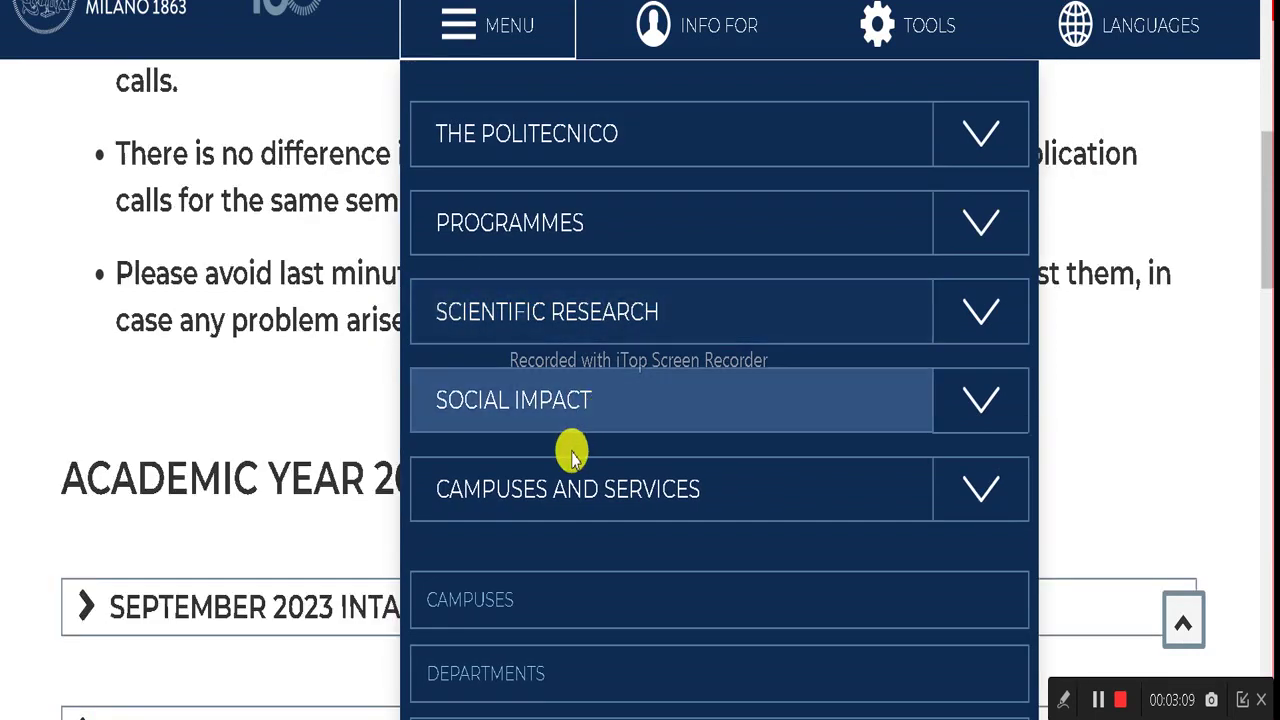
{"action": "key", "text": "ctrl+minus"}
{"action": "key", "text": "ctrl+minus"}
{"action": "scroll", "coordinate": [1066, 286], "scroll_direction": "up", "scroll_amount": 5}
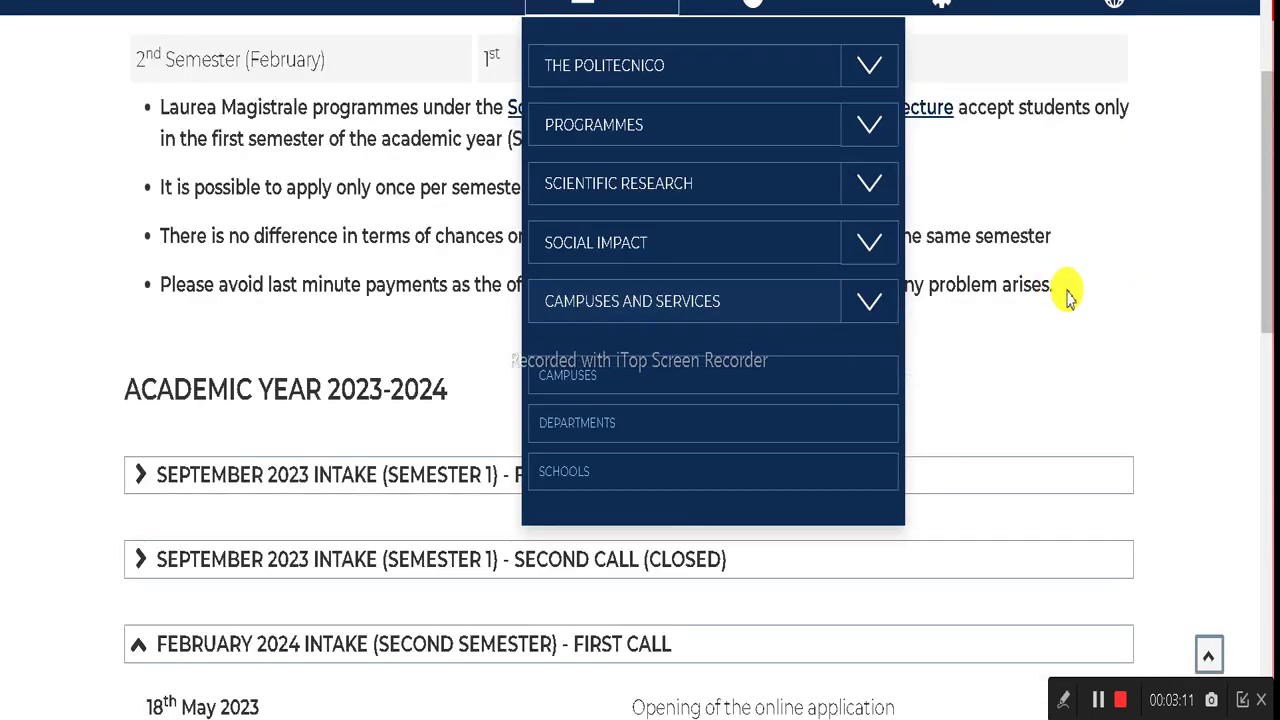
{"action": "key", "text": "ctrl+plus"}
{"action": "key", "text": "ctrl+plus"}
{"action": "key", "text": "ctrl+plus"}
{"action": "key", "text": "ctrl+plus"}
{"action": "key", "text": "ctrl+plus"}
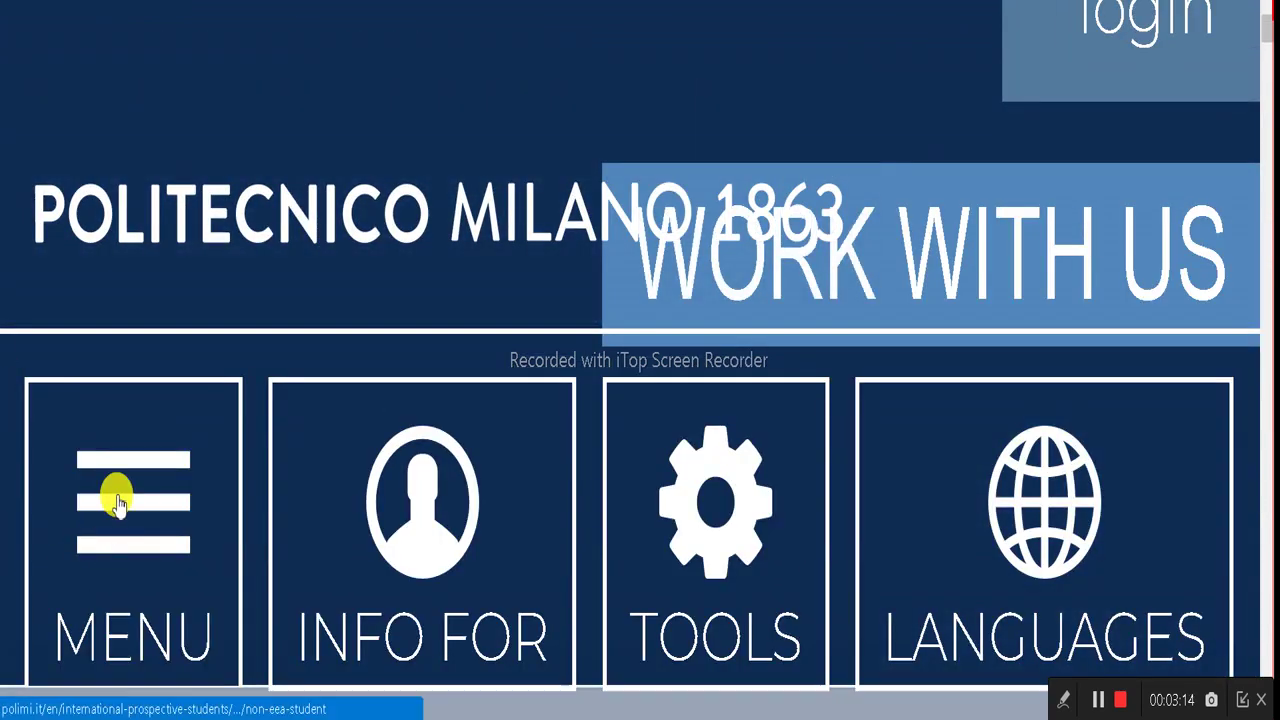
{"action": "left_click", "coordinate": [117, 502]}
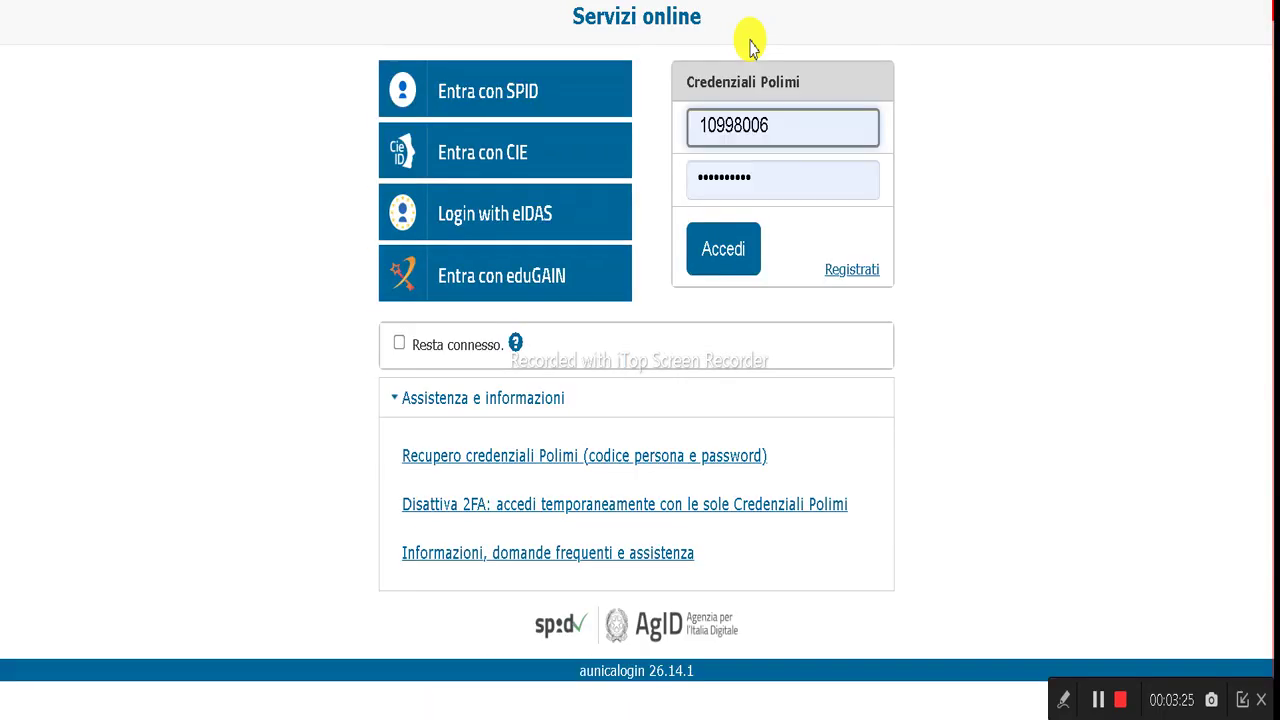
Switch the Servizi Online login page to English with the UK flag, restoring normal zoom.
{"action": "key", "text": "ctrl+minus"}
{"action": "key", "text": "ctrl+minus"}
{"action": "key", "text": "ctrl+plus"}
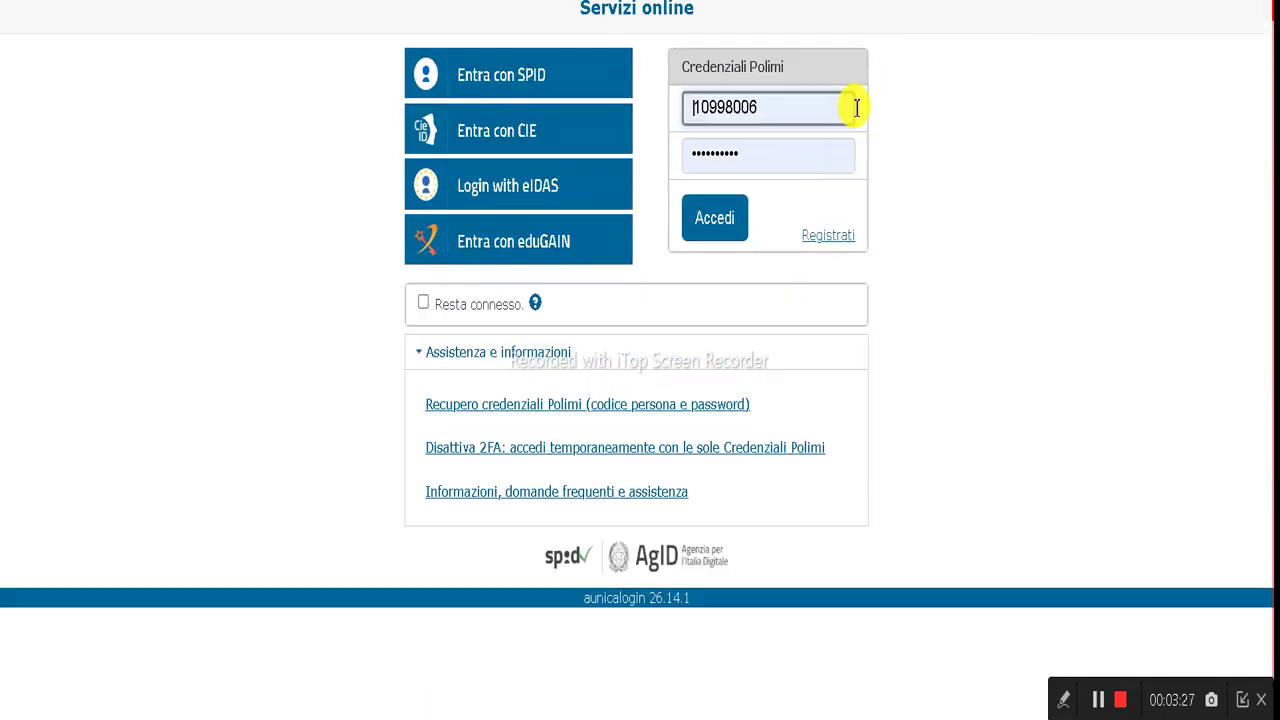
{"action": "key", "text": "ctrl+plus"}
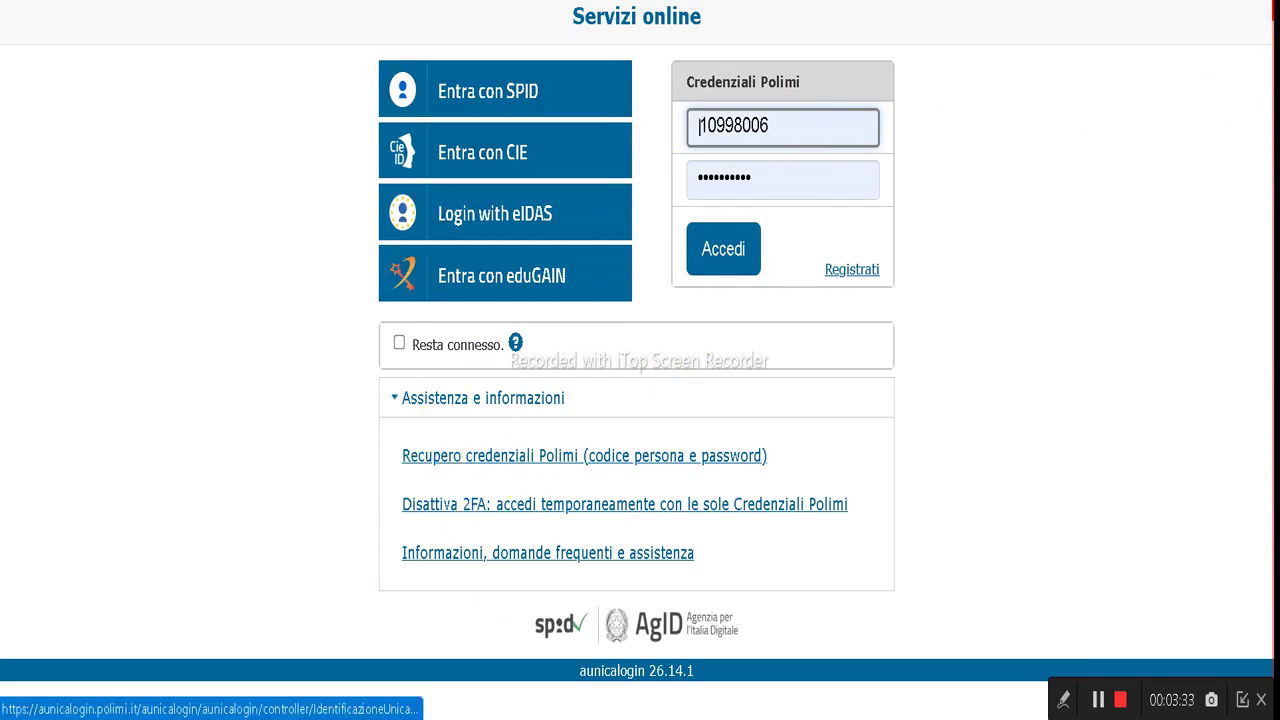
{"action": "key", "text": "ctrl+plus"}
{"action": "key", "text": "ctrl+plus"}
{"action": "key", "text": "ctrl+plus"}
{"action": "key", "text": "ctrl+plus"}
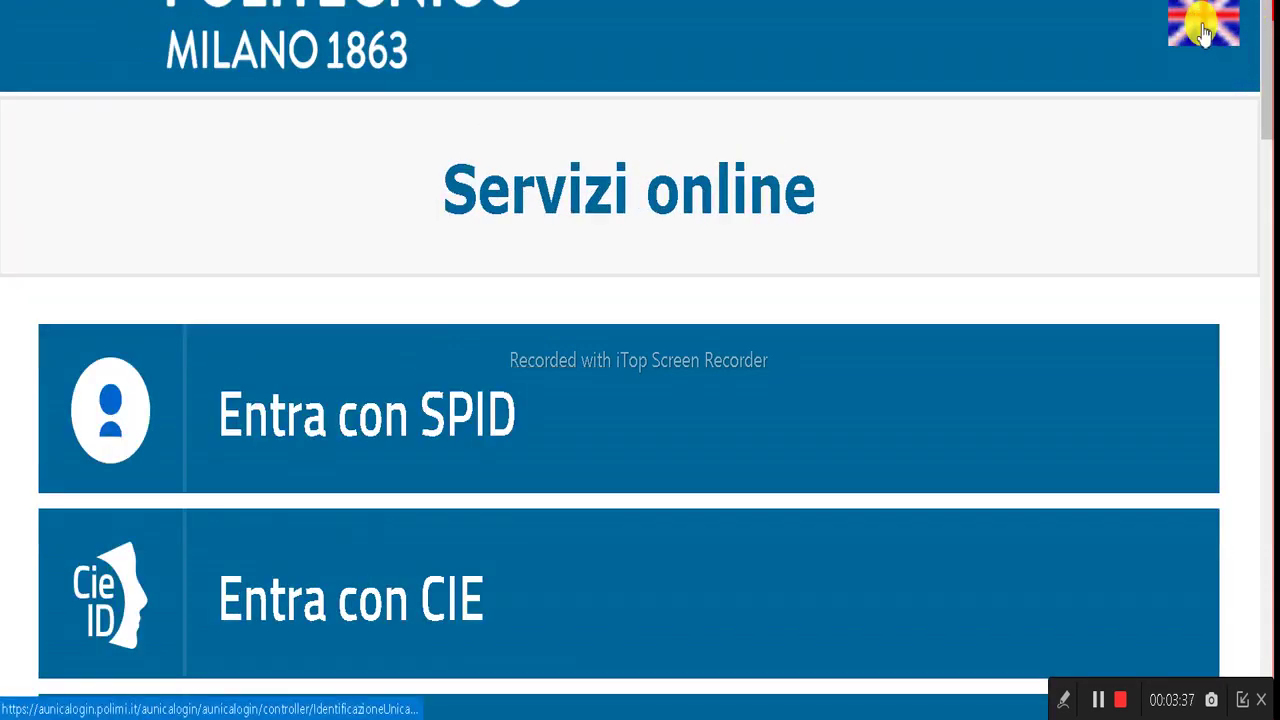
{"action": "left_click", "coordinate": [1203, 33]}
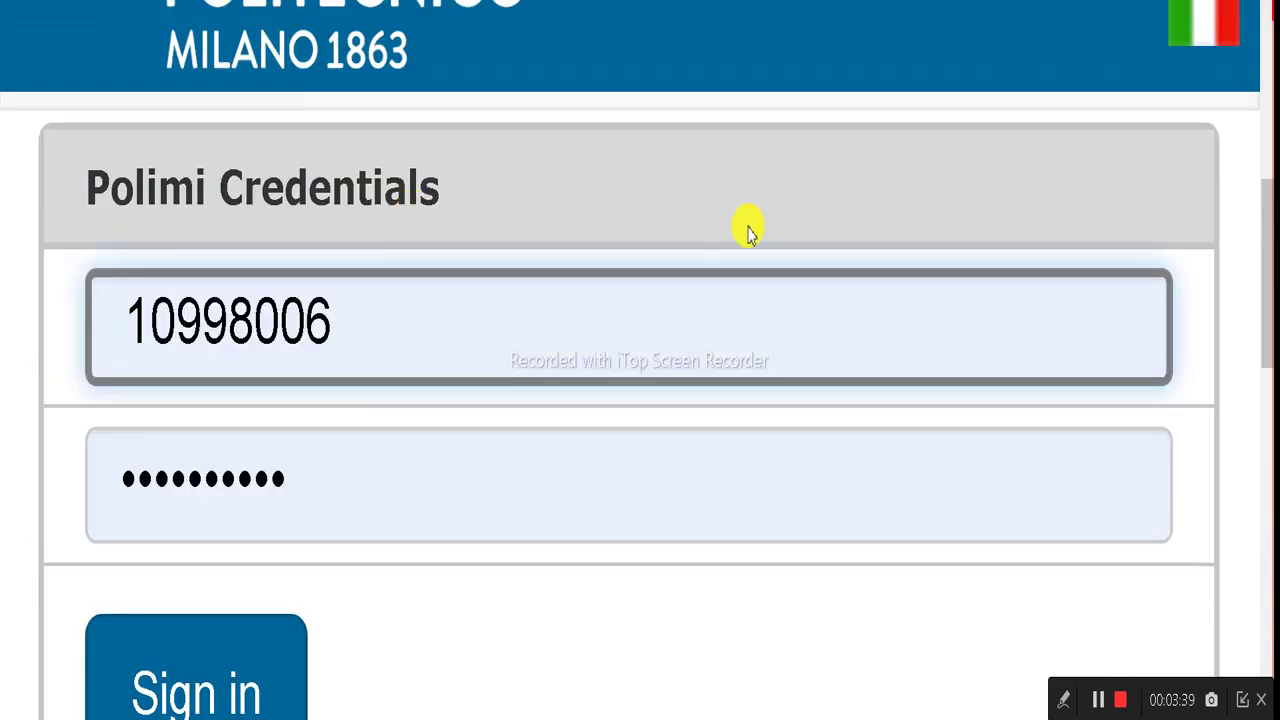
{"action": "key", "text": "ctrl+minus"}
{"action": "key", "text": "ctrl+minus"}
{"action": "key", "text": "ctrl+minus"}
{"action": "key", "text": "ctrl+minus"}
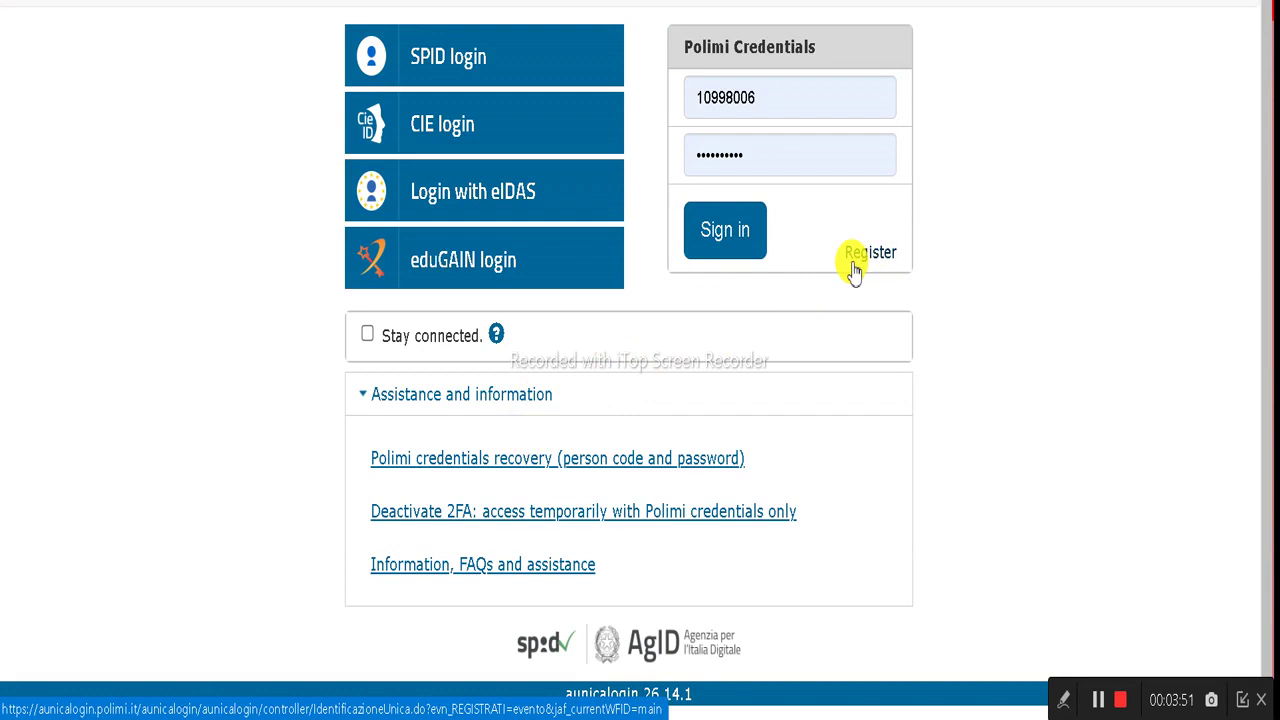
{"action": "left_click", "coordinate": [852, 266]}
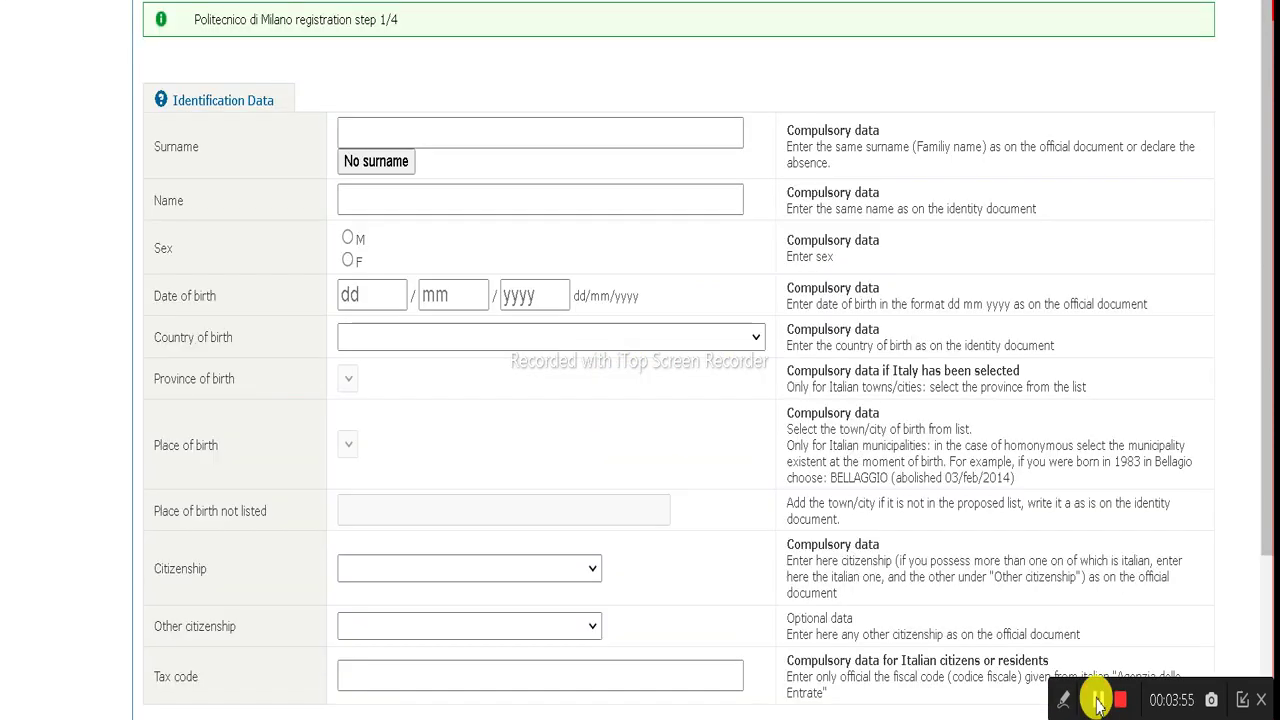
{"action": "left_click", "coordinate": [437, 301]}
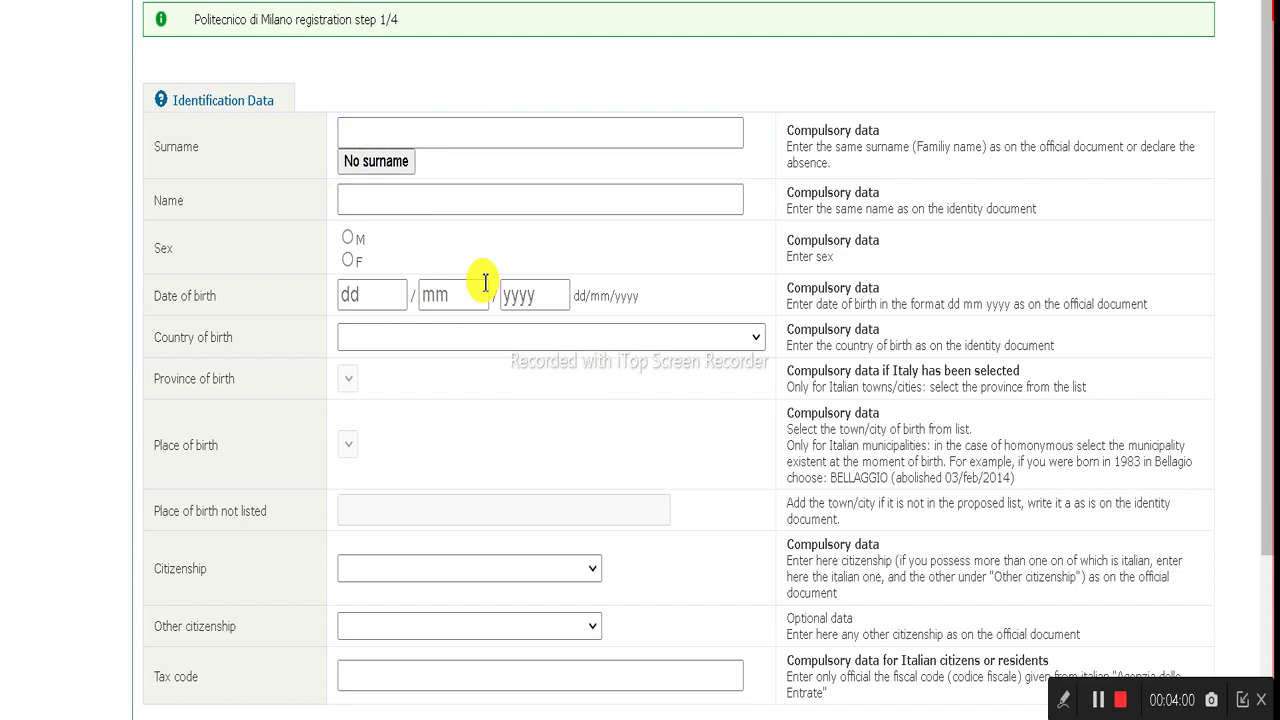
{"action": "scroll", "coordinate": [226, 337], "scroll_direction": "down", "scroll_amount": 2}
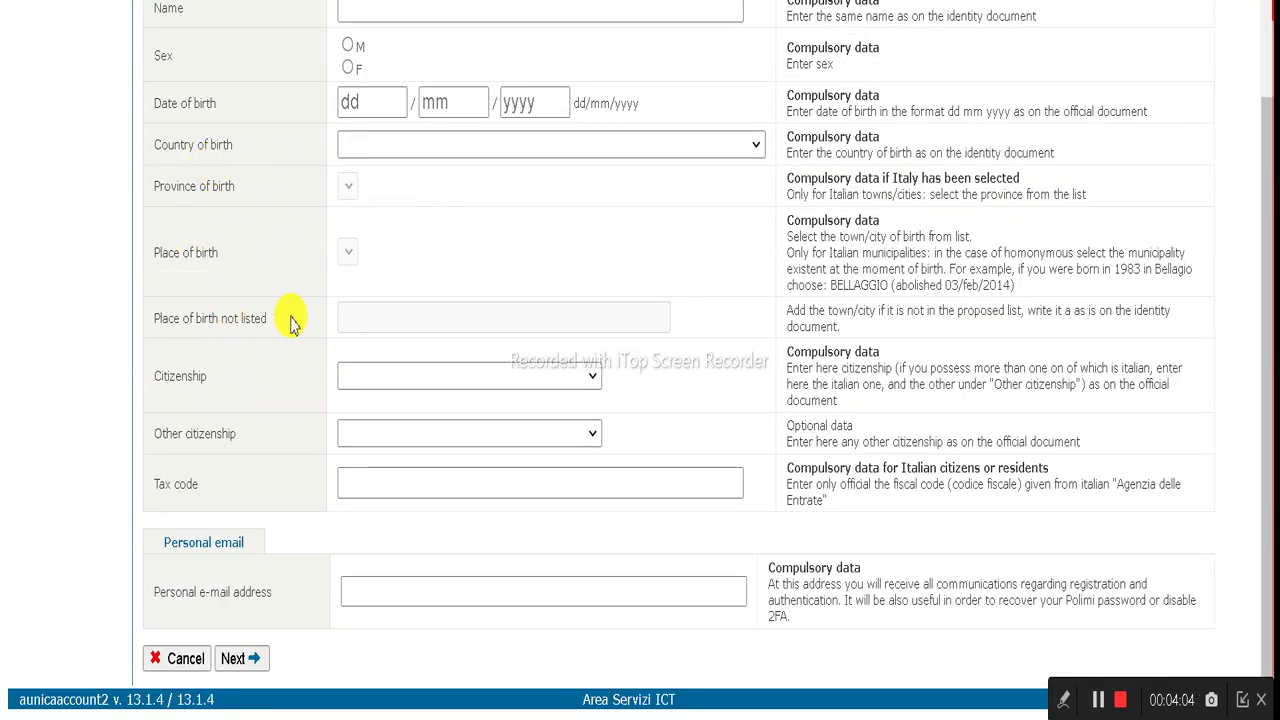
{"action": "scroll", "coordinate": [740, 460], "scroll_direction": "up", "scroll_amount": 3}
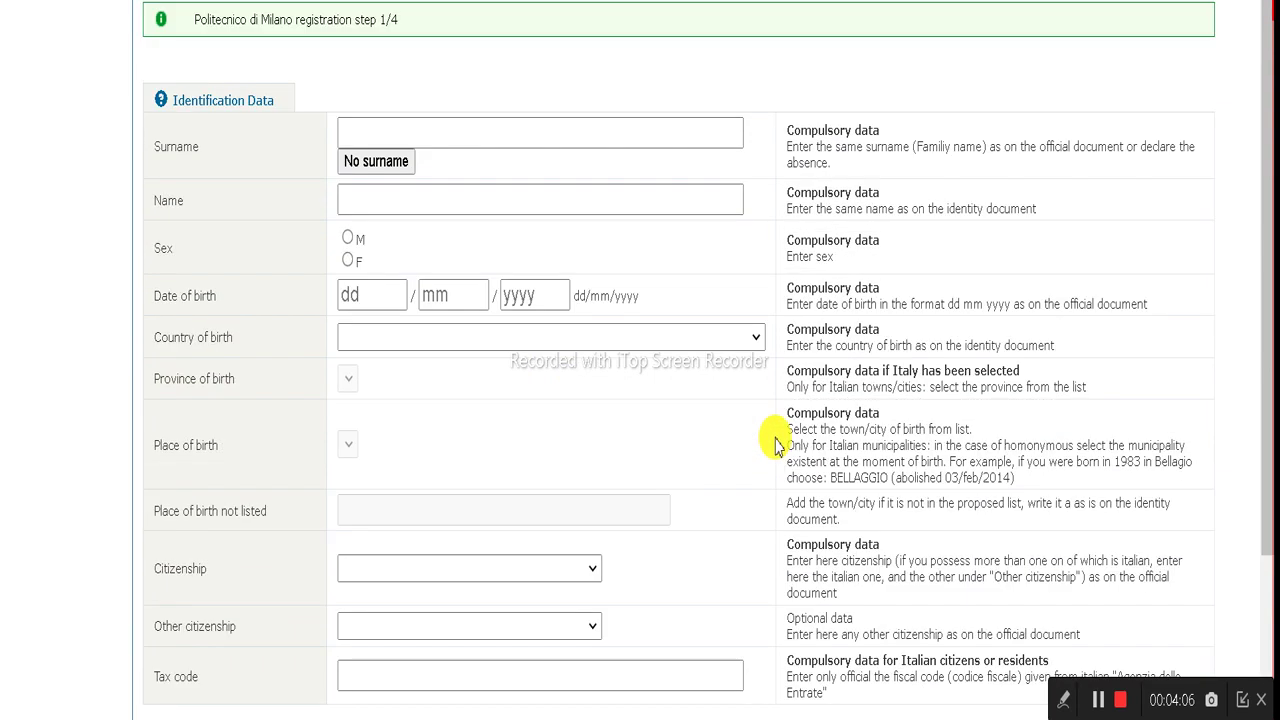
{"action": "scroll", "coordinate": [470, 470], "scroll_direction": "down", "scroll_amount": 3}
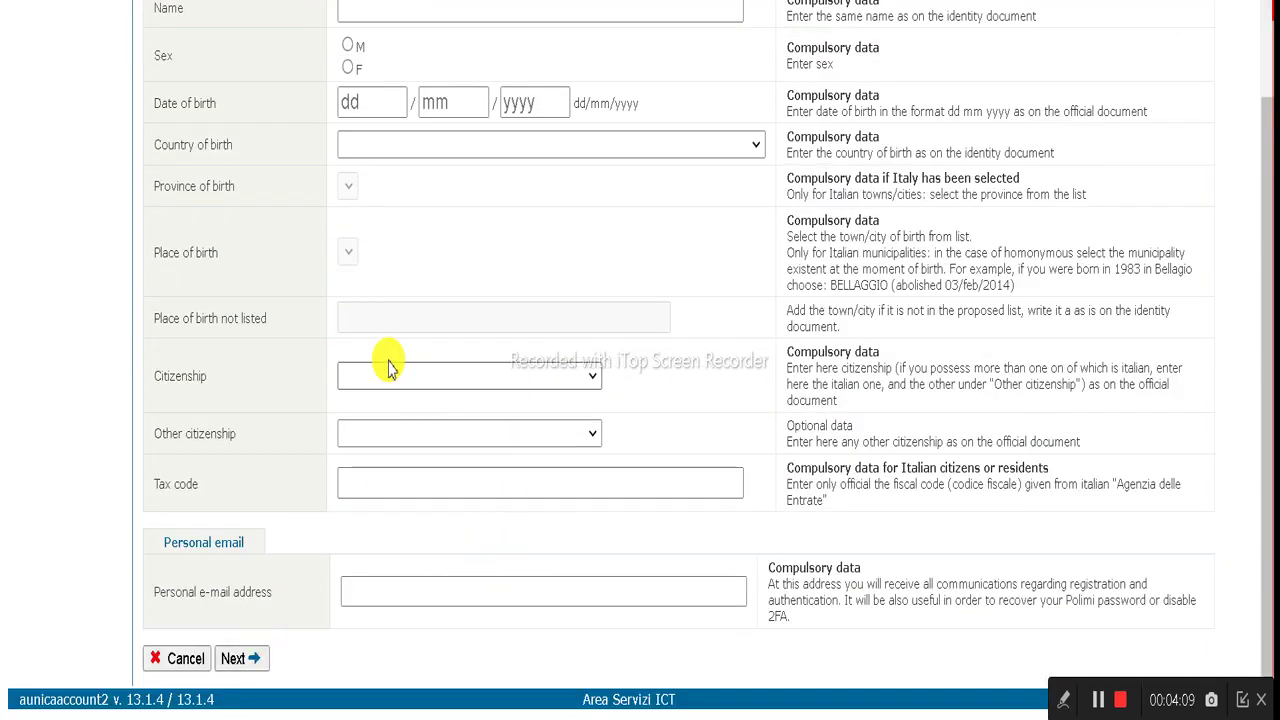
{"action": "scroll", "coordinate": [630, 478], "scroll_direction": "up", "scroll_amount": 2}
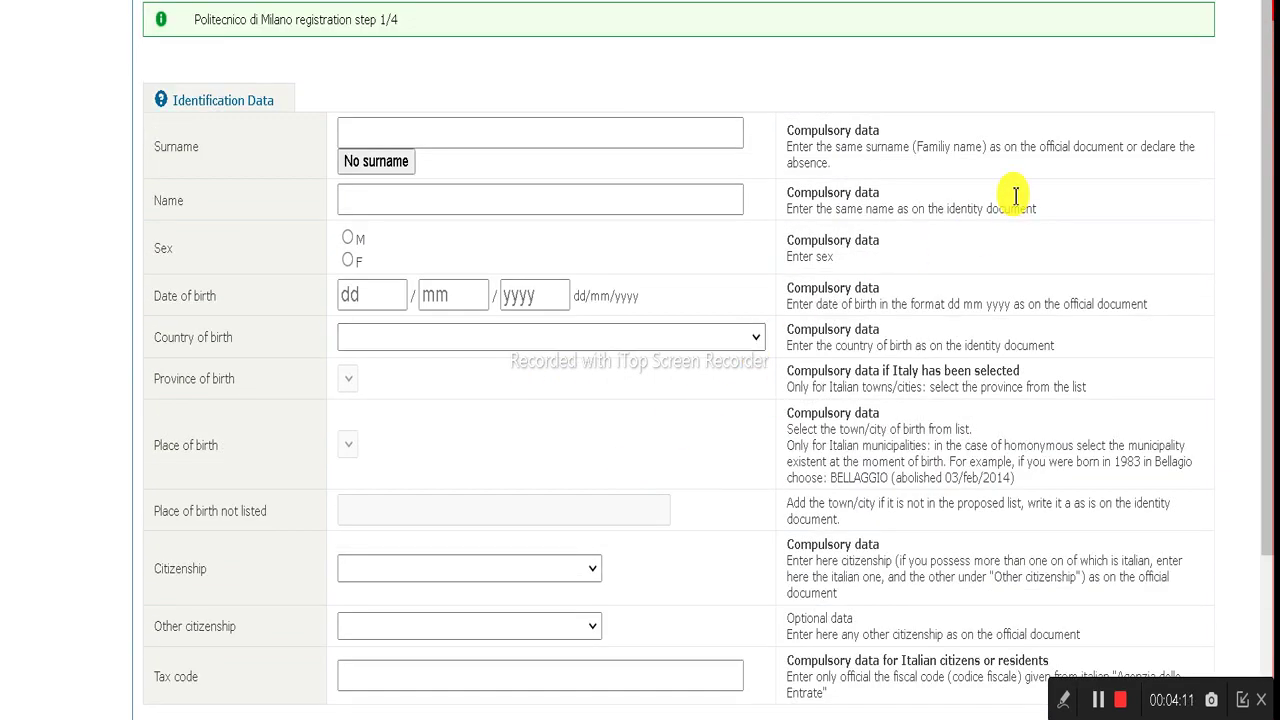
{"action": "key", "text": "alt+Left"}
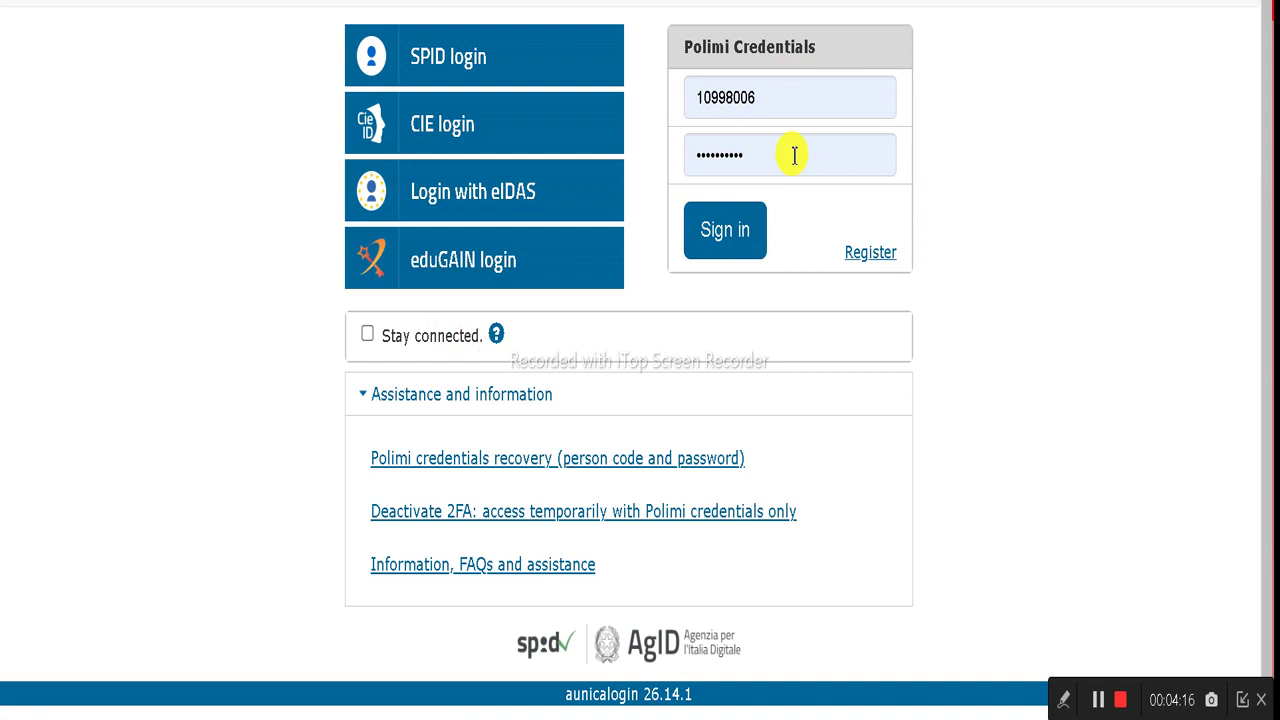
Sign in with the saved Polimi credentials, submit the two-factor code and accept the ICT terms.
{"action": "left_click", "coordinate": [723, 244]}
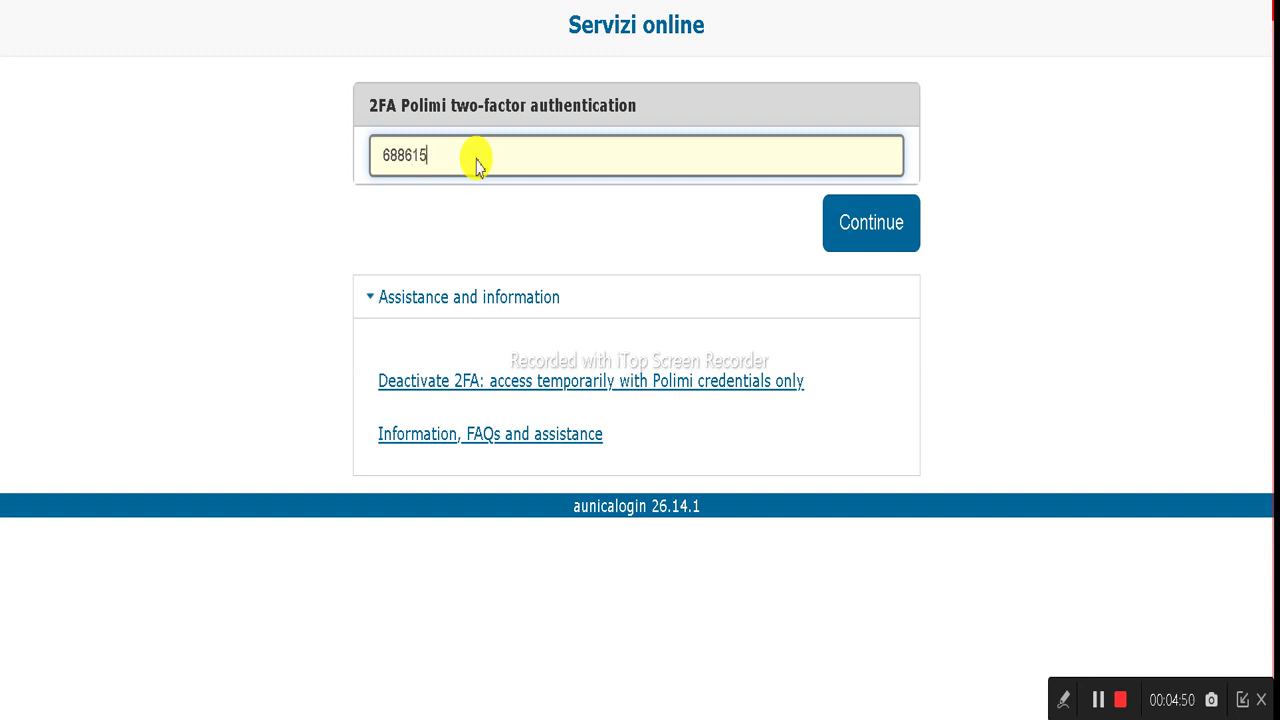
{"action": "key", "text": "Return"}
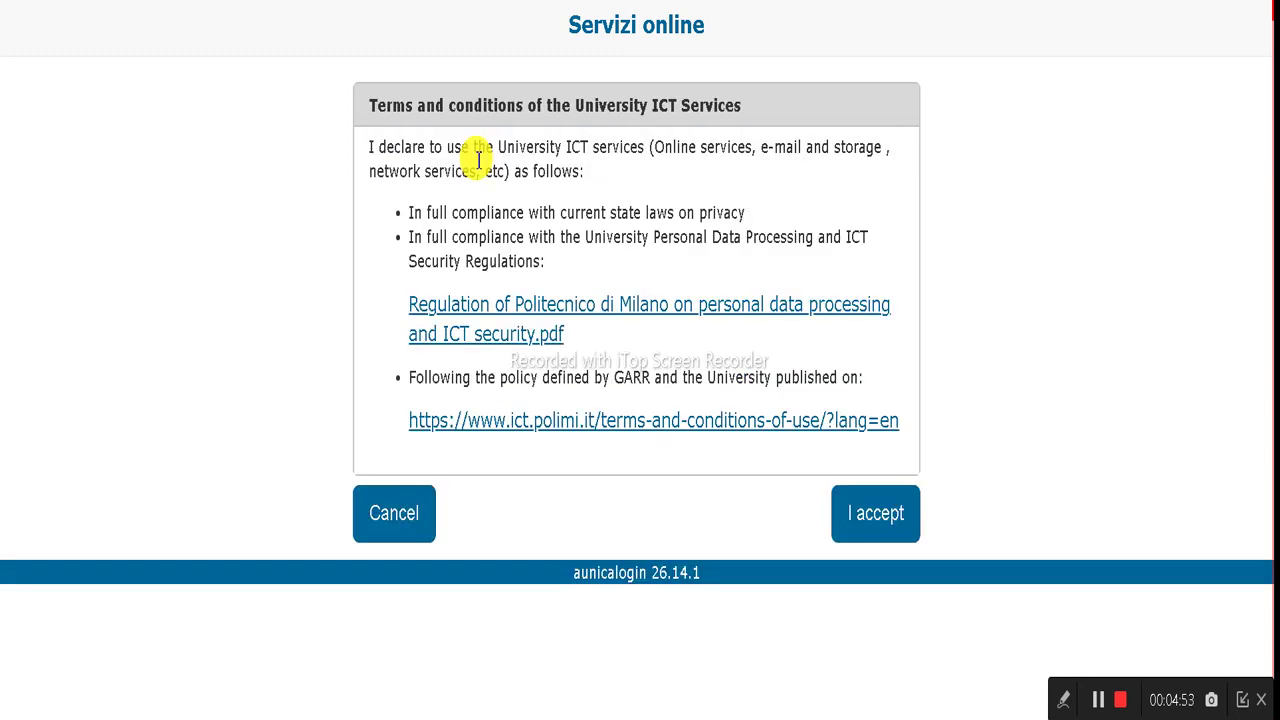
{"action": "left_click", "coordinate": [875, 522]}
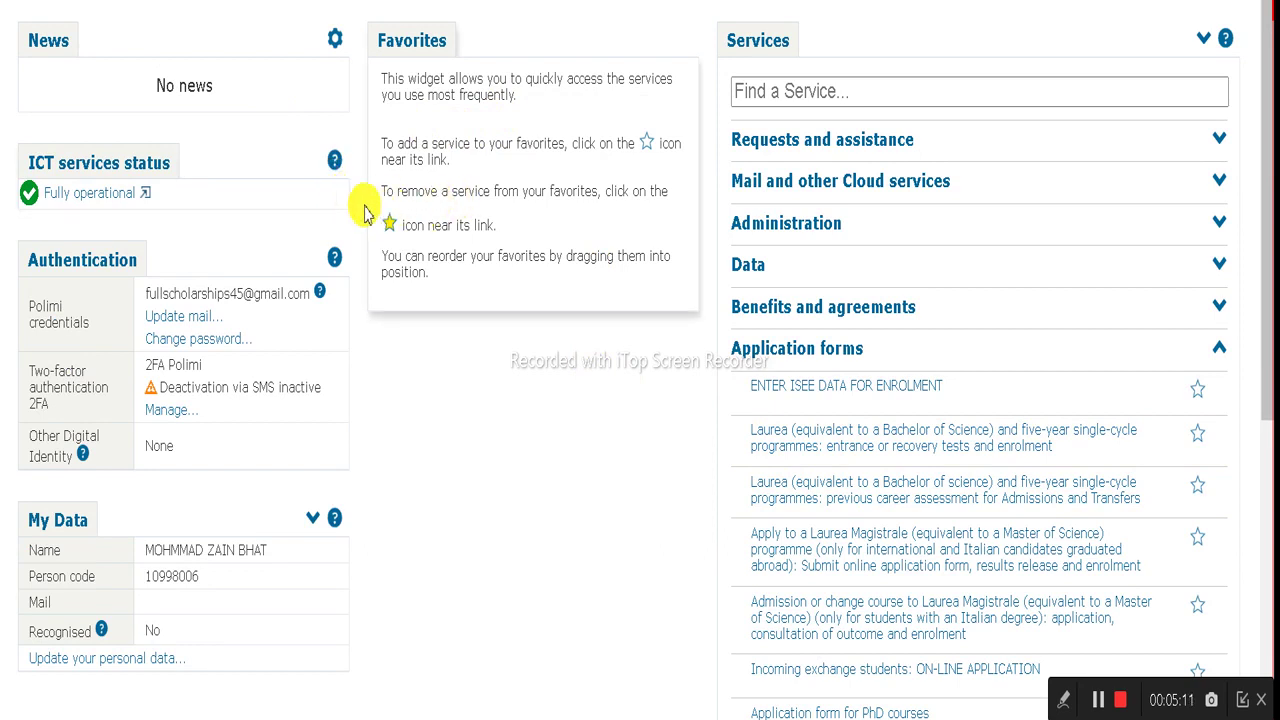
Expand Application forms and start the 'Apply to a Laurea Magistrale' application for graduates abroad.
{"action": "left_click", "coordinate": [1219, 348]}
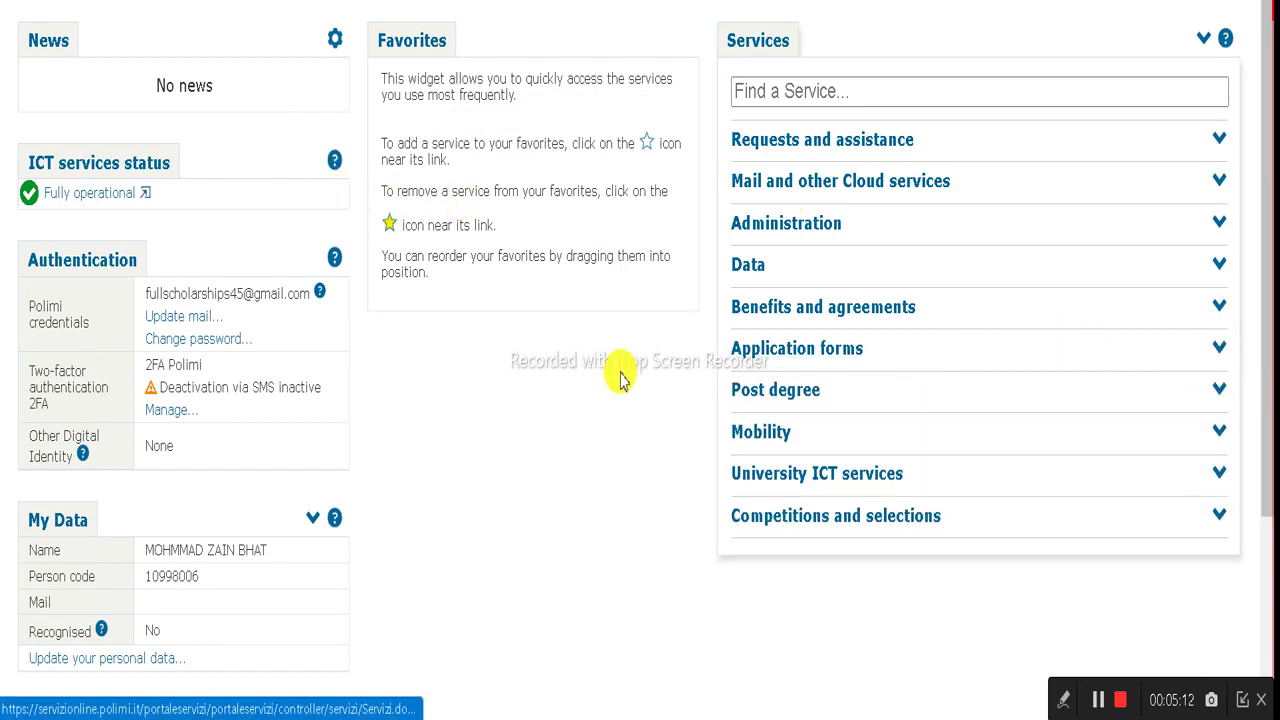
{"action": "left_click", "coordinate": [1222, 350]}
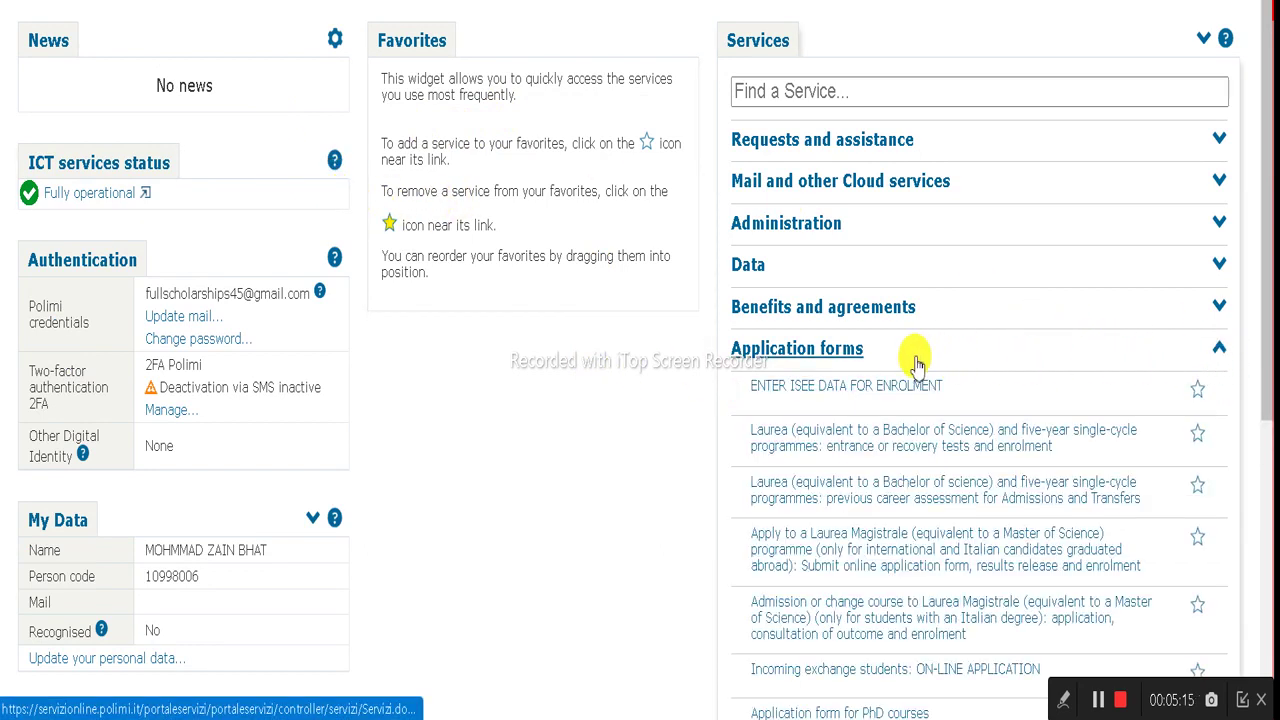
{"action": "scroll", "coordinate": [908, 349], "scroll_direction": "down", "scroll_amount": 1}
{"action": "mouse_move", "coordinate": [808, 340]}
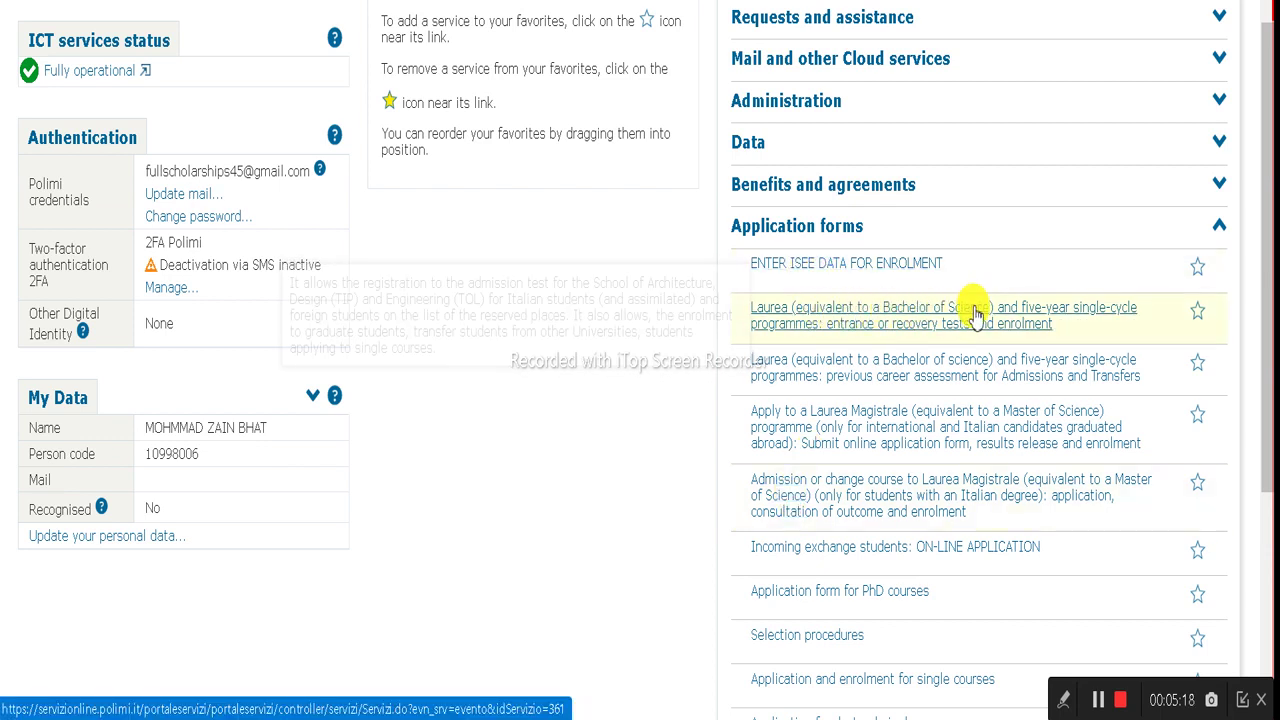
{"action": "mouse_move", "coordinate": [885, 425]}
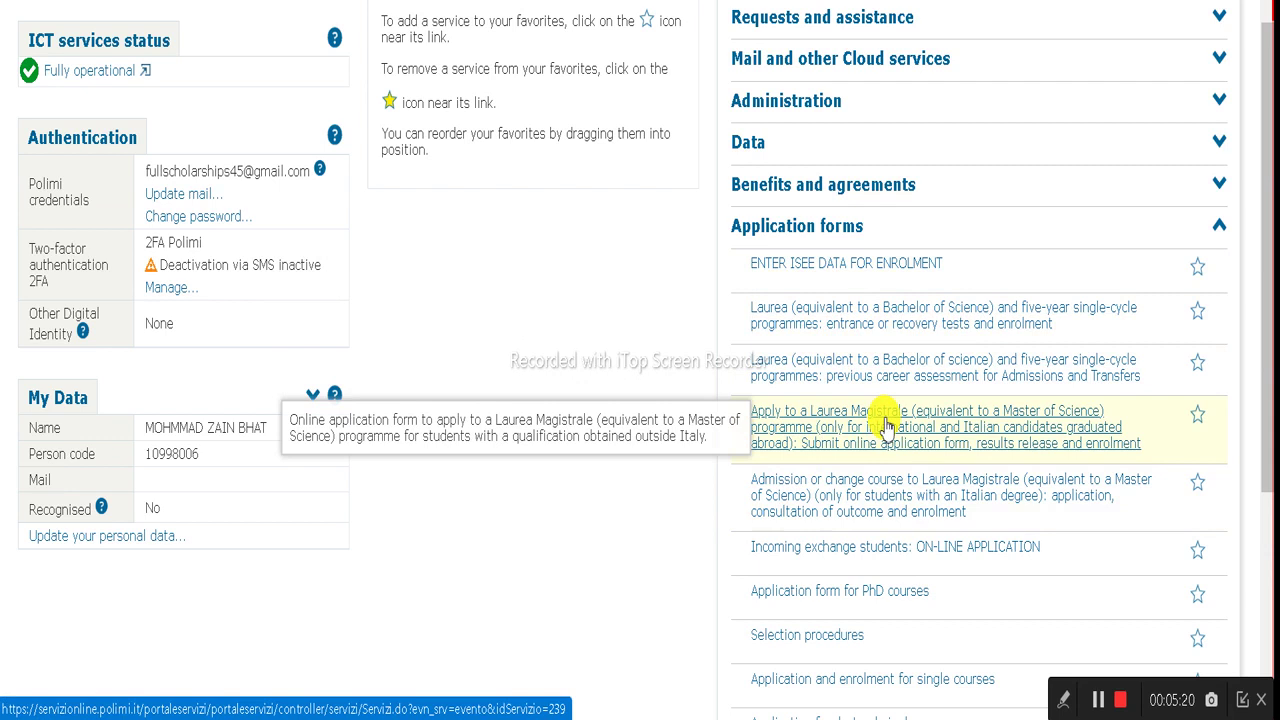
{"action": "scroll", "coordinate": [893, 425], "scroll_direction": "down", "scroll_amount": 1}
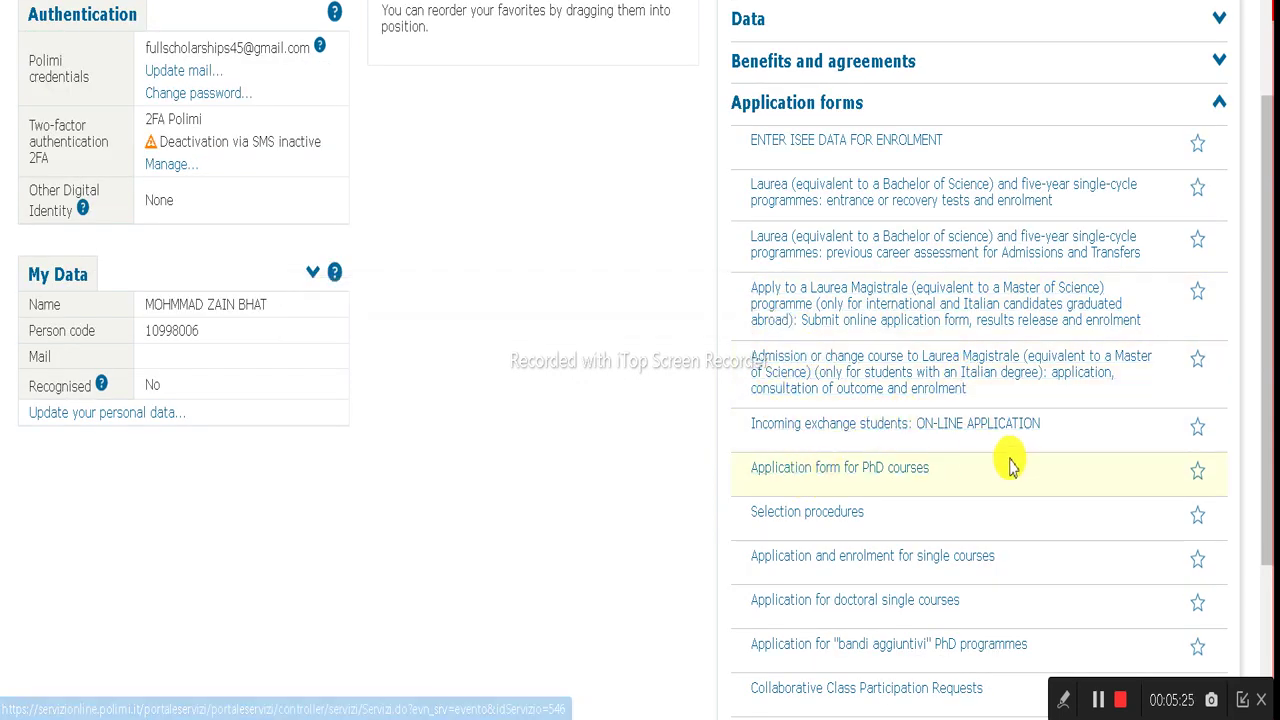
{"action": "scroll", "coordinate": [1000, 465], "scroll_direction": "down", "scroll_amount": 1}
{"action": "scroll", "coordinate": [875, 490], "scroll_direction": "up", "scroll_amount": 2}
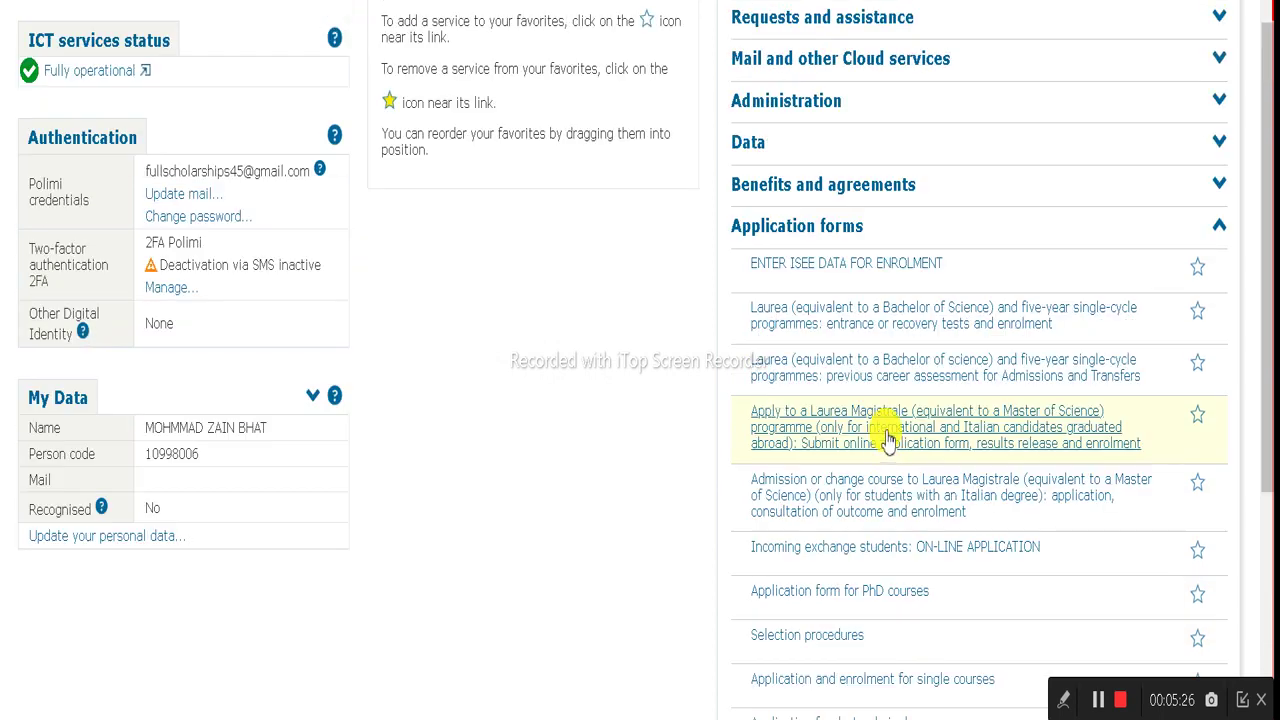
{"action": "left_click", "coordinate": [800, 416]}
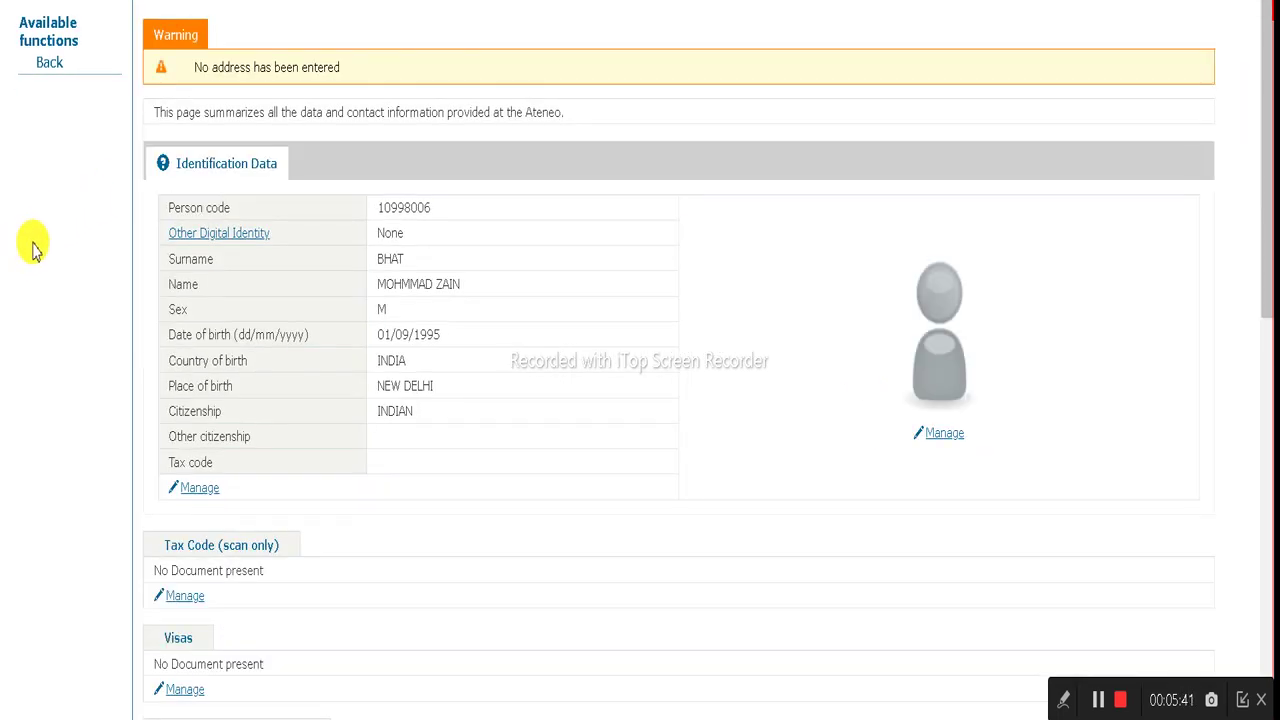
Look over the stored personal data summary, then proceed to the Laurea Magistrale application page.
{"action": "scroll", "coordinate": [315, 233], "scroll_direction": "down", "scroll_amount": 2}
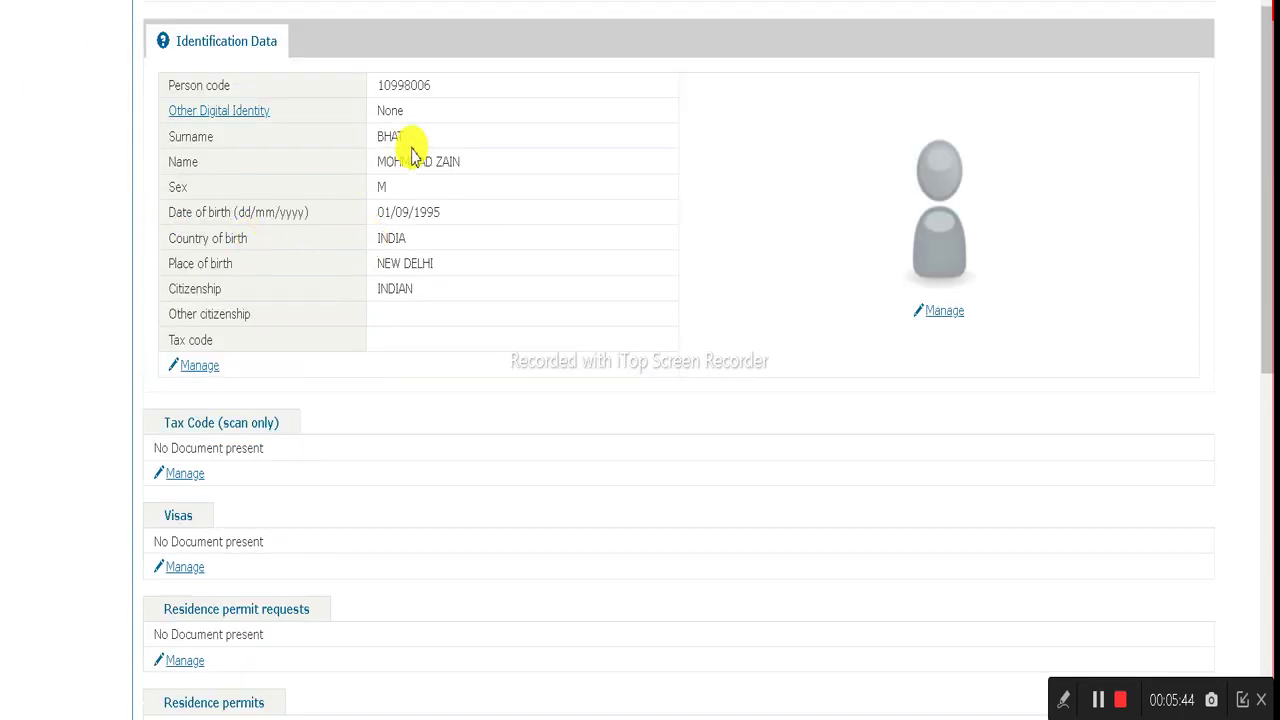
{"action": "scroll", "coordinate": [375, 185], "scroll_direction": "down", "scroll_amount": 4}
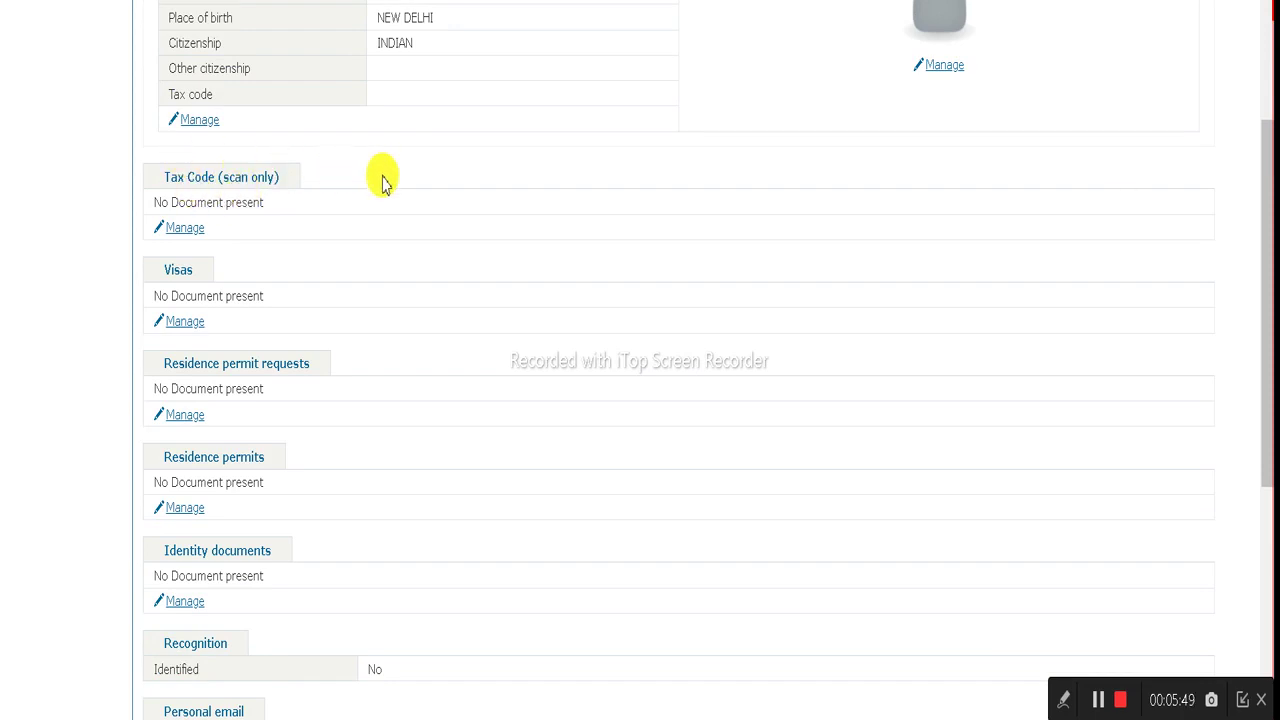
{"action": "scroll", "coordinate": [383, 178], "scroll_direction": "down", "scroll_amount": 8}
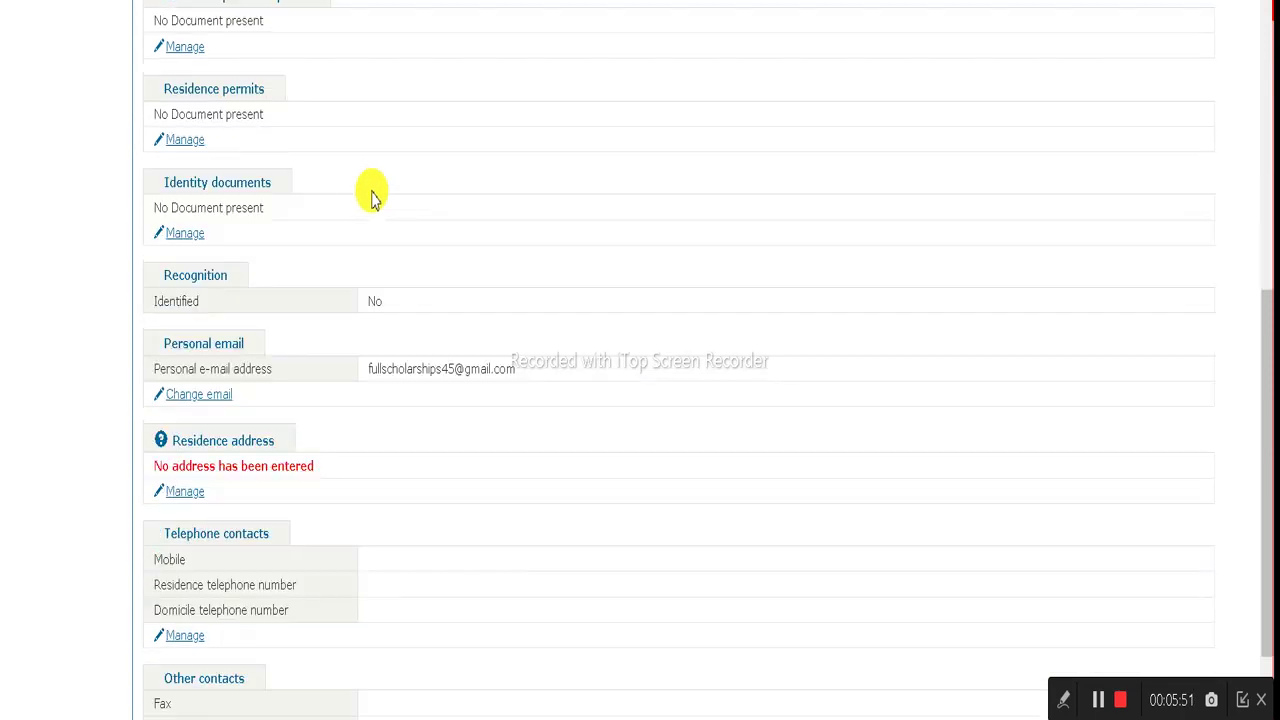
{"action": "scroll", "coordinate": [374, 323], "scroll_direction": "up", "scroll_amount": 15}
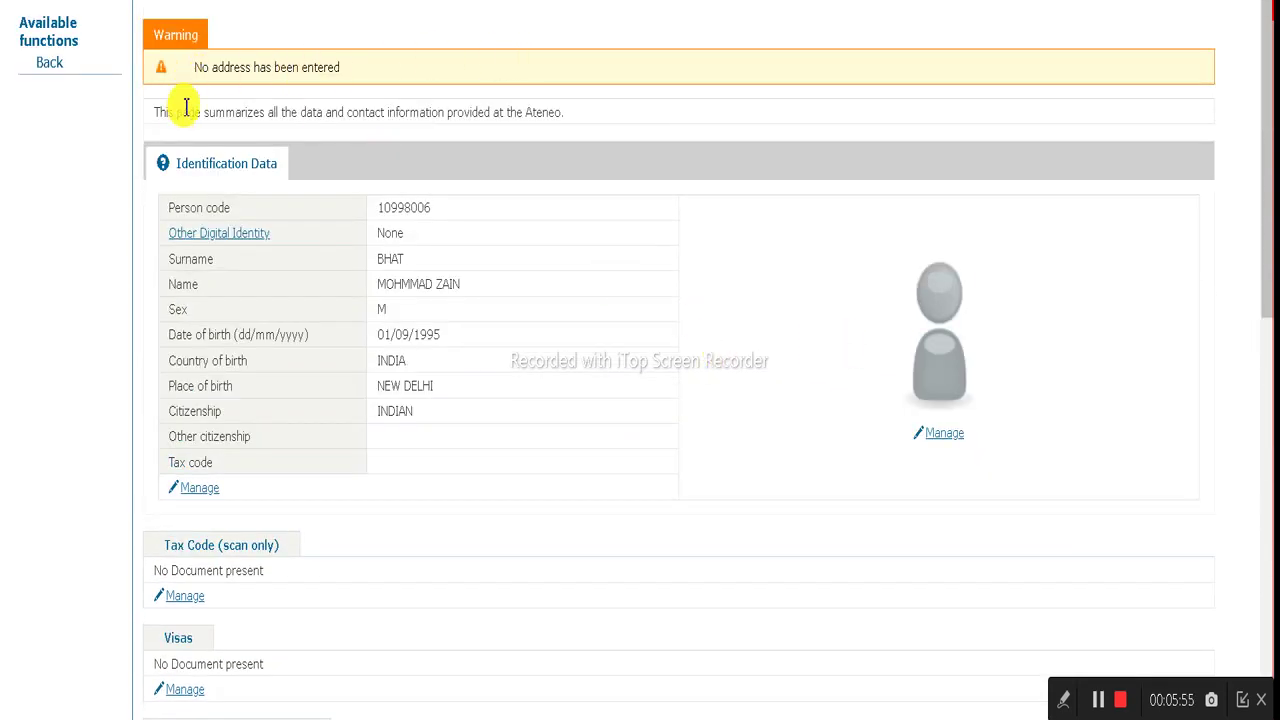
{"action": "scroll", "coordinate": [246, 274], "scroll_direction": "down", "scroll_amount": 8}
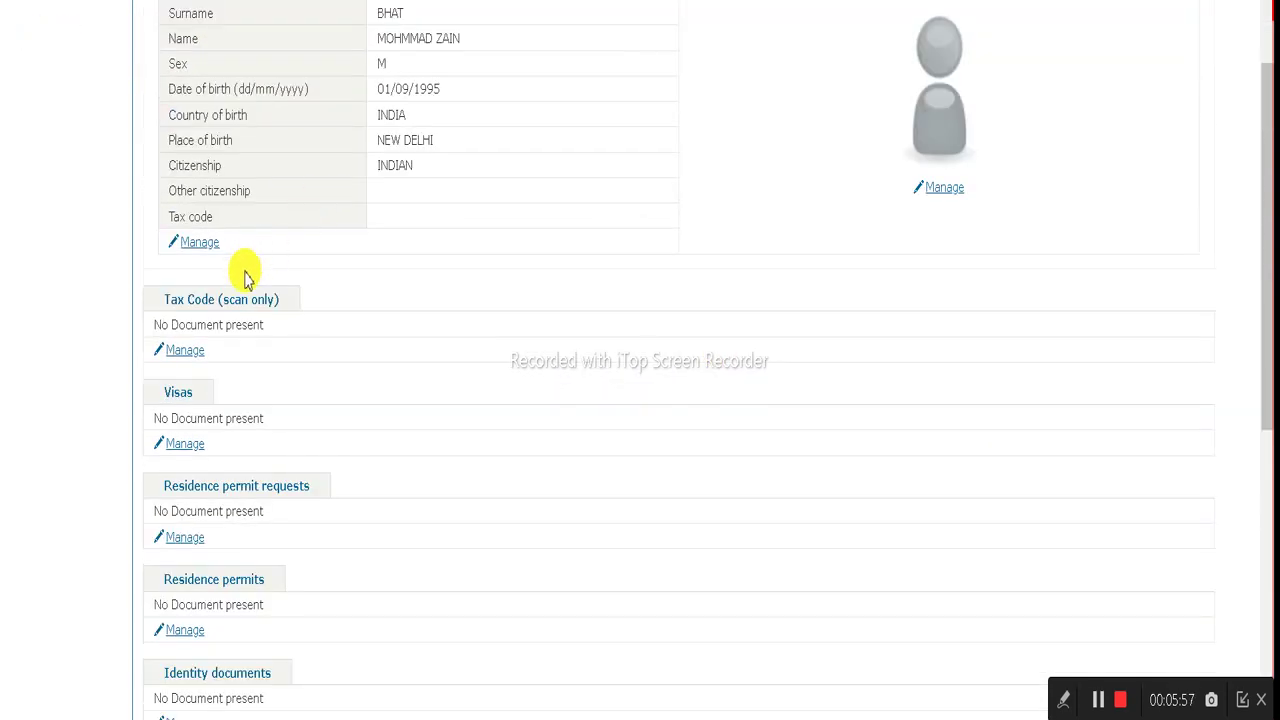
{"action": "scroll", "coordinate": [211, 206], "scroll_direction": "down", "scroll_amount": 5}
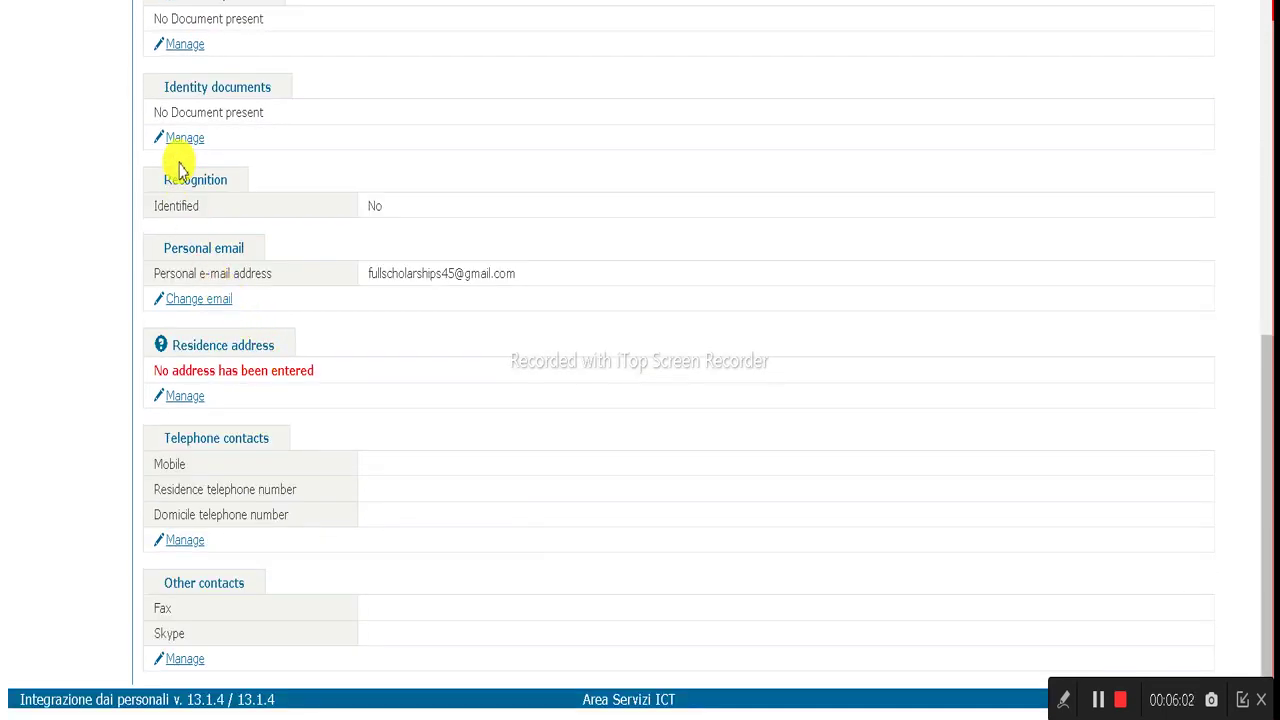
{"action": "scroll", "coordinate": [180, 167], "scroll_direction": "up", "scroll_amount": 2}
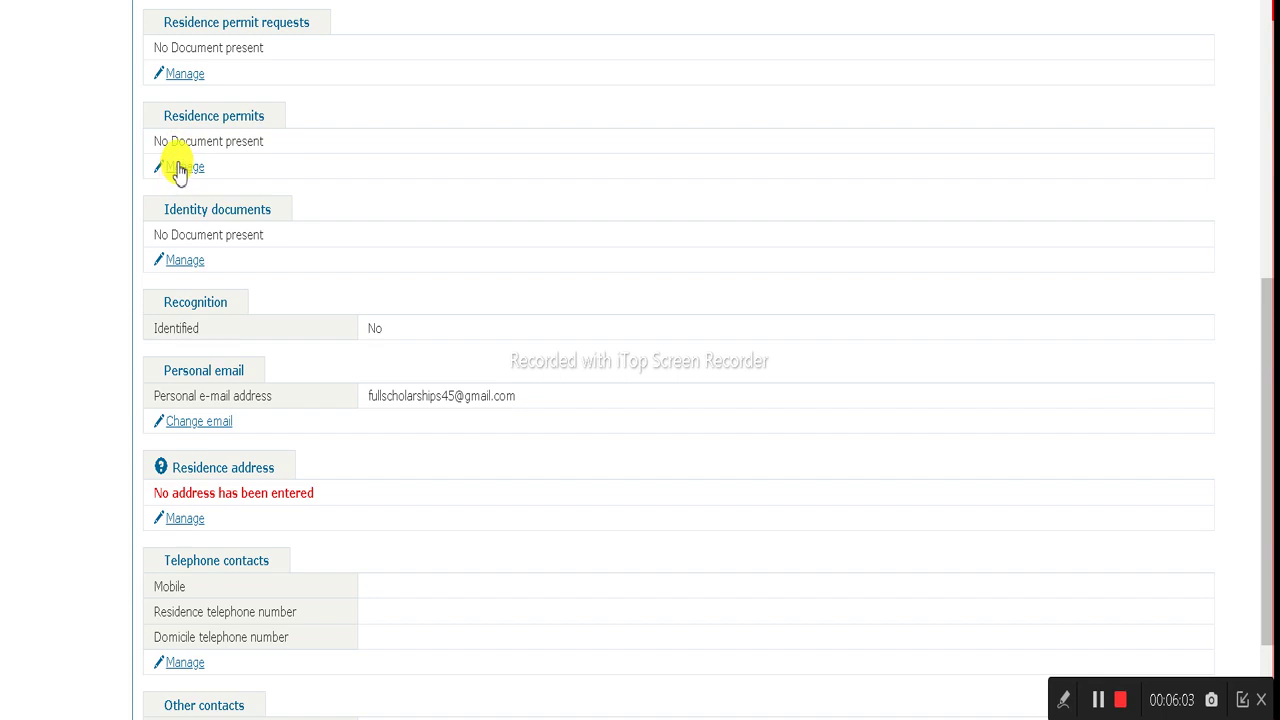
{"action": "scroll", "coordinate": [180, 170], "scroll_direction": "up", "scroll_amount": 4}
{"action": "scroll", "coordinate": [297, 214], "scroll_direction": "up", "scroll_amount": 6}
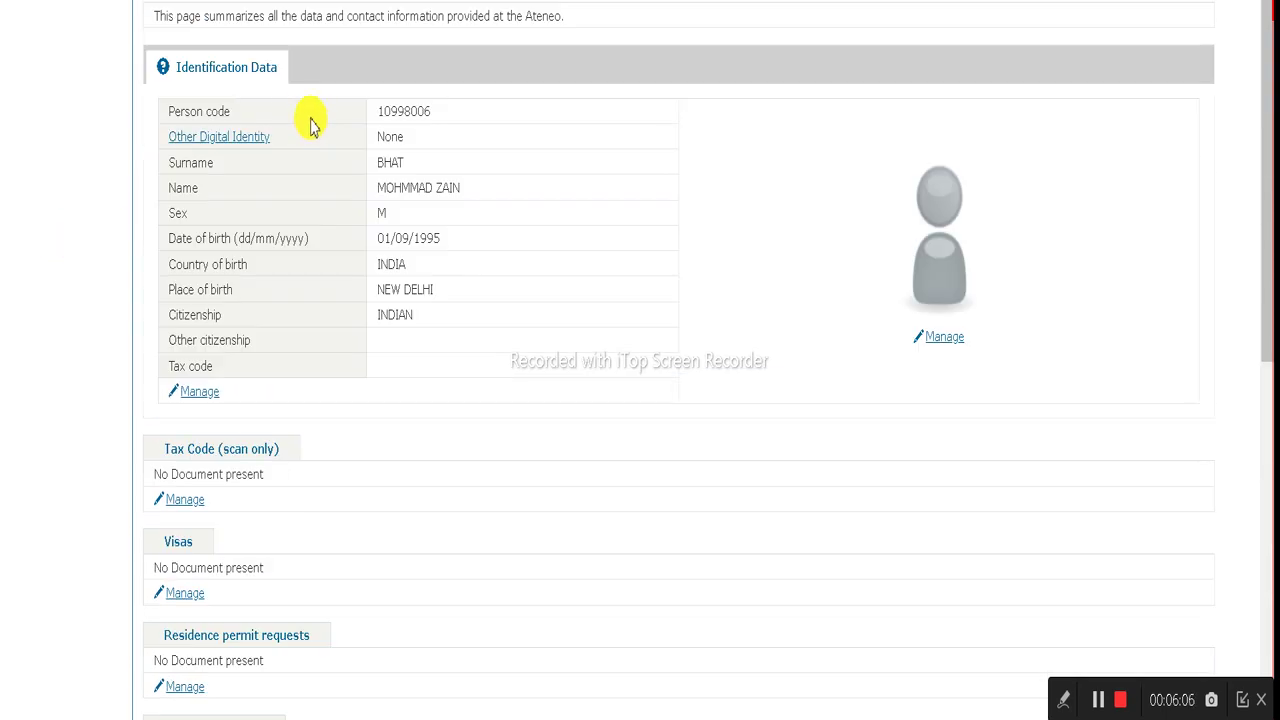
{"action": "scroll", "coordinate": [295, 130], "scroll_direction": "up", "scroll_amount": 1}
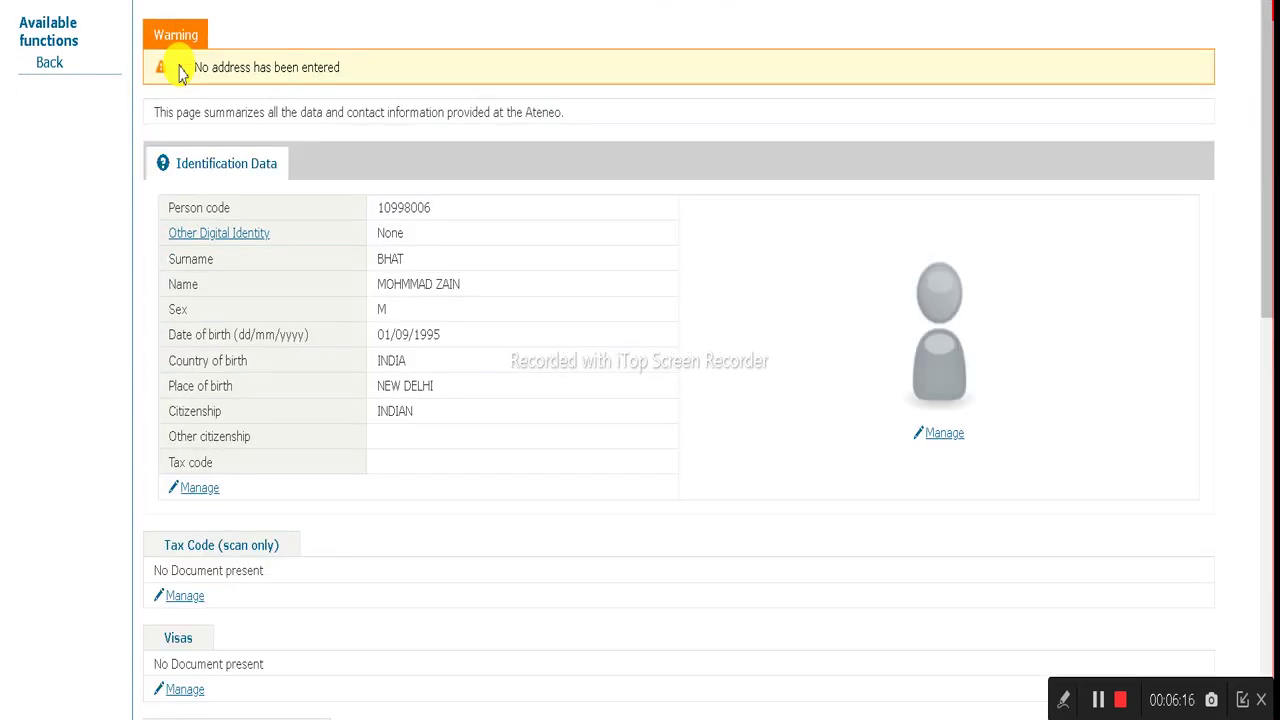
{"action": "scroll", "coordinate": [243, 266], "scroll_direction": "down", "scroll_amount": 2}
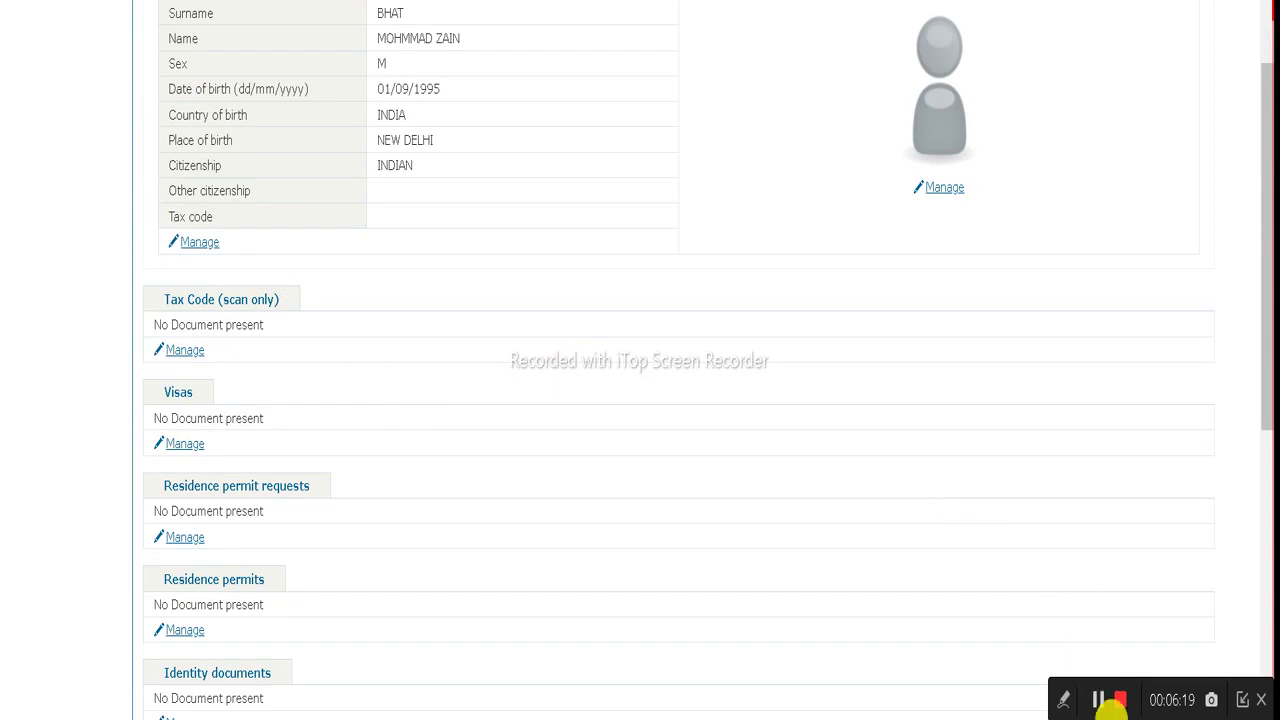
{"action": "left_click", "coordinate": [1100, 705]}
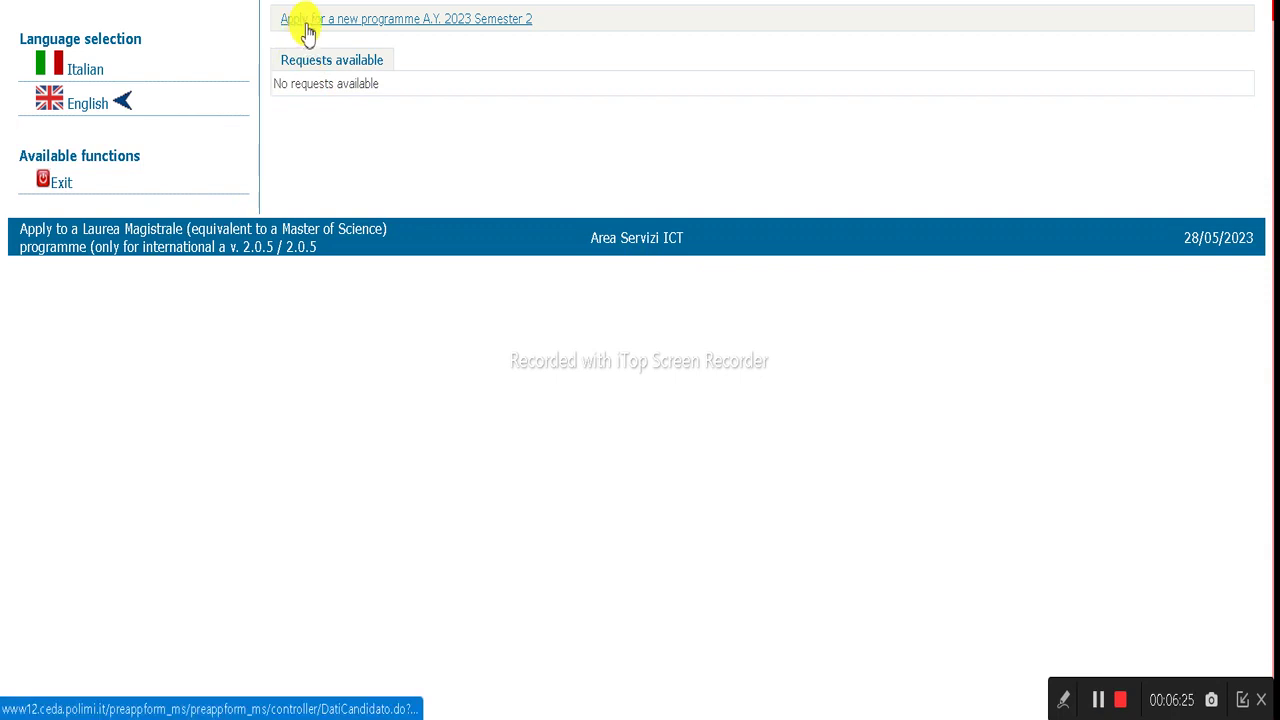
Start a new A.Y. 2023 Semester 2 application and acknowledge the before-you-begin conditions.
{"action": "left_click", "coordinate": [446, 29]}
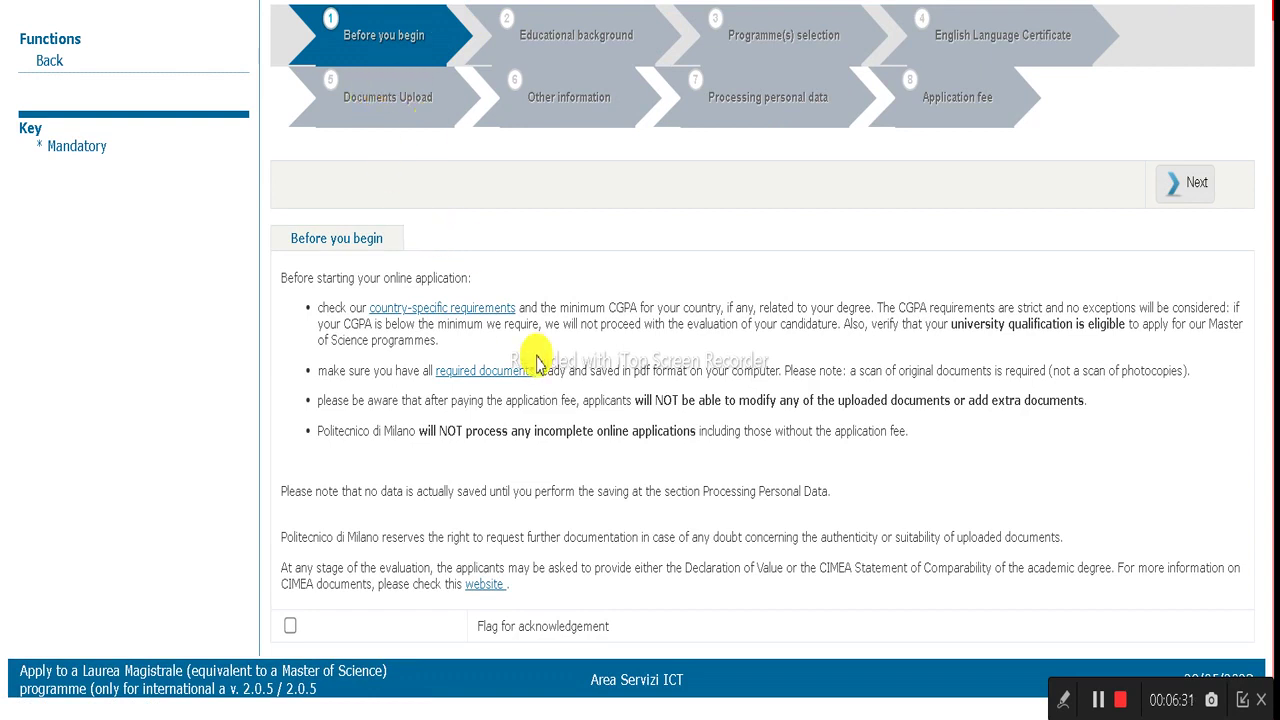
{"action": "left_click", "coordinate": [290, 626]}
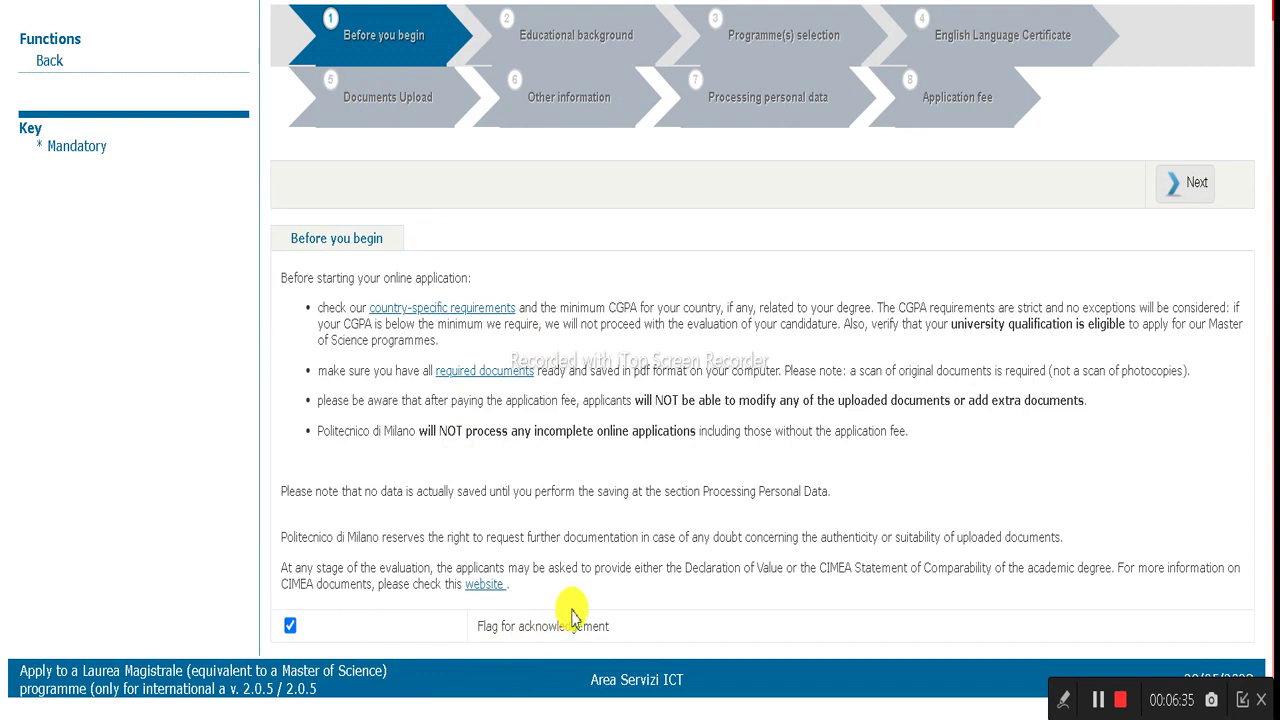
{"action": "left_click", "coordinate": [1186, 206]}
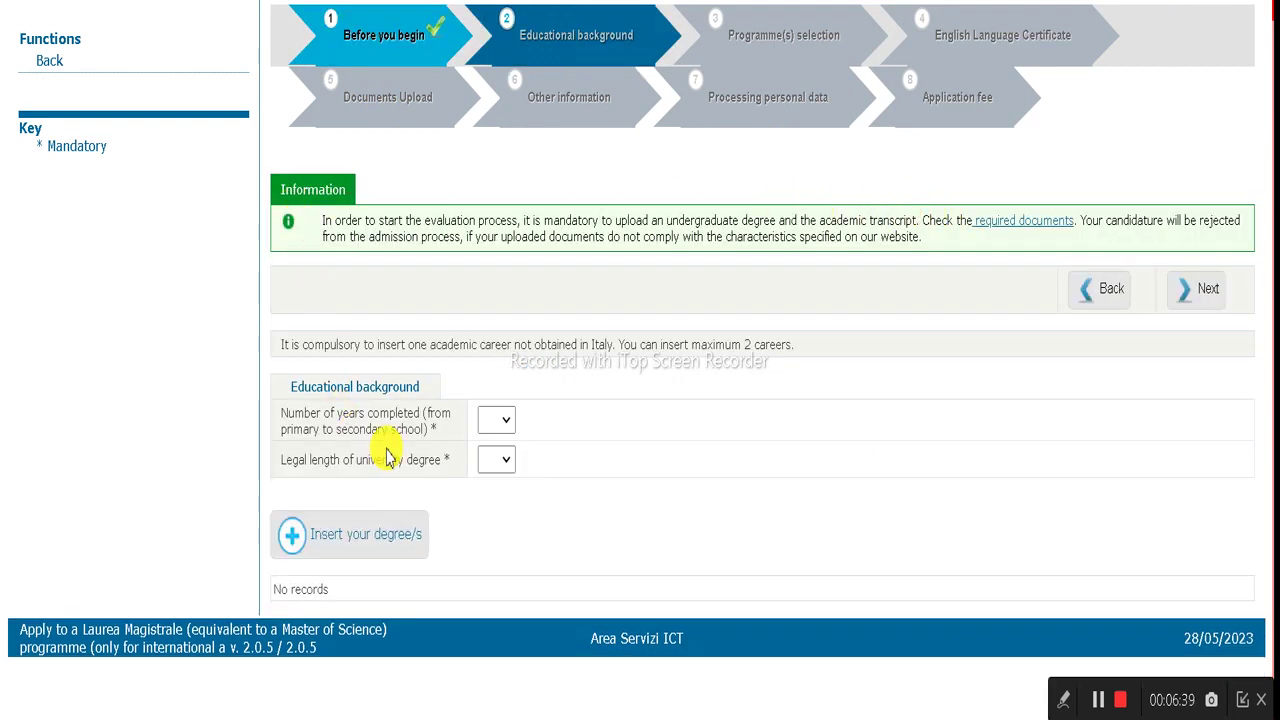
Enter 13 school years completed and a 4-year legal university degree length, then continue.
{"action": "left_click", "coordinate": [494, 421]}
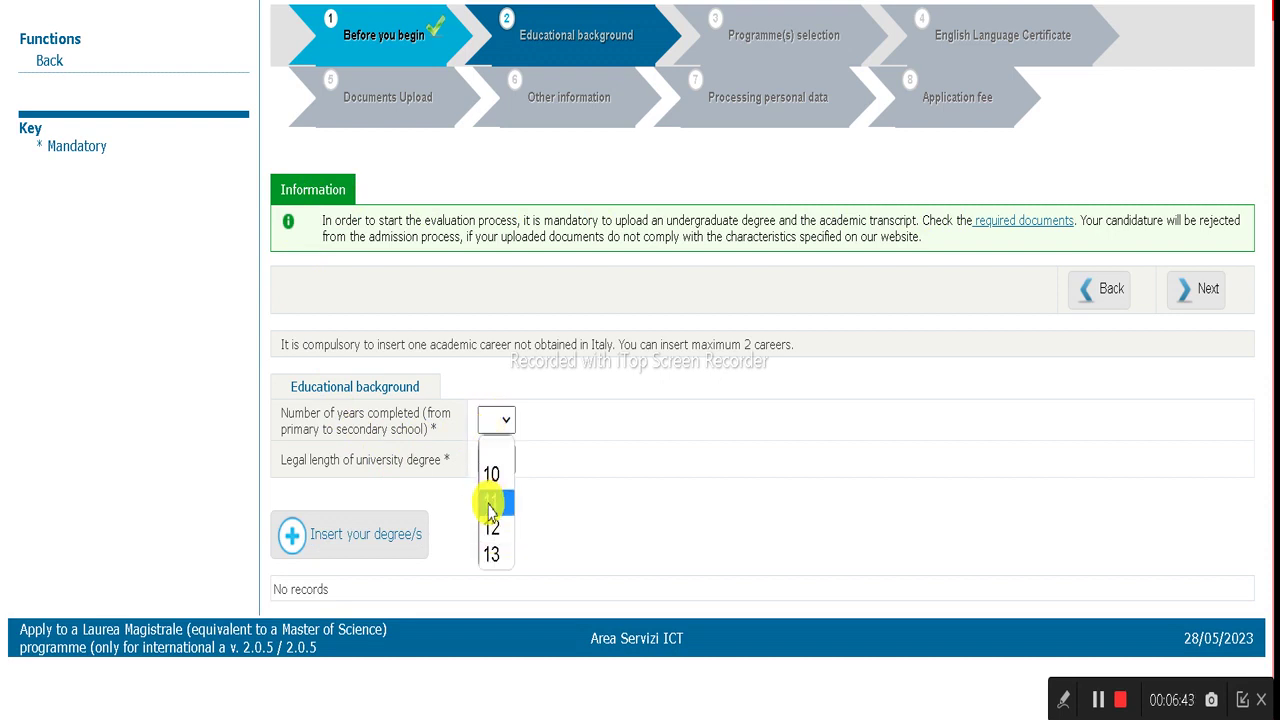
{"action": "left_click", "coordinate": [487, 556]}
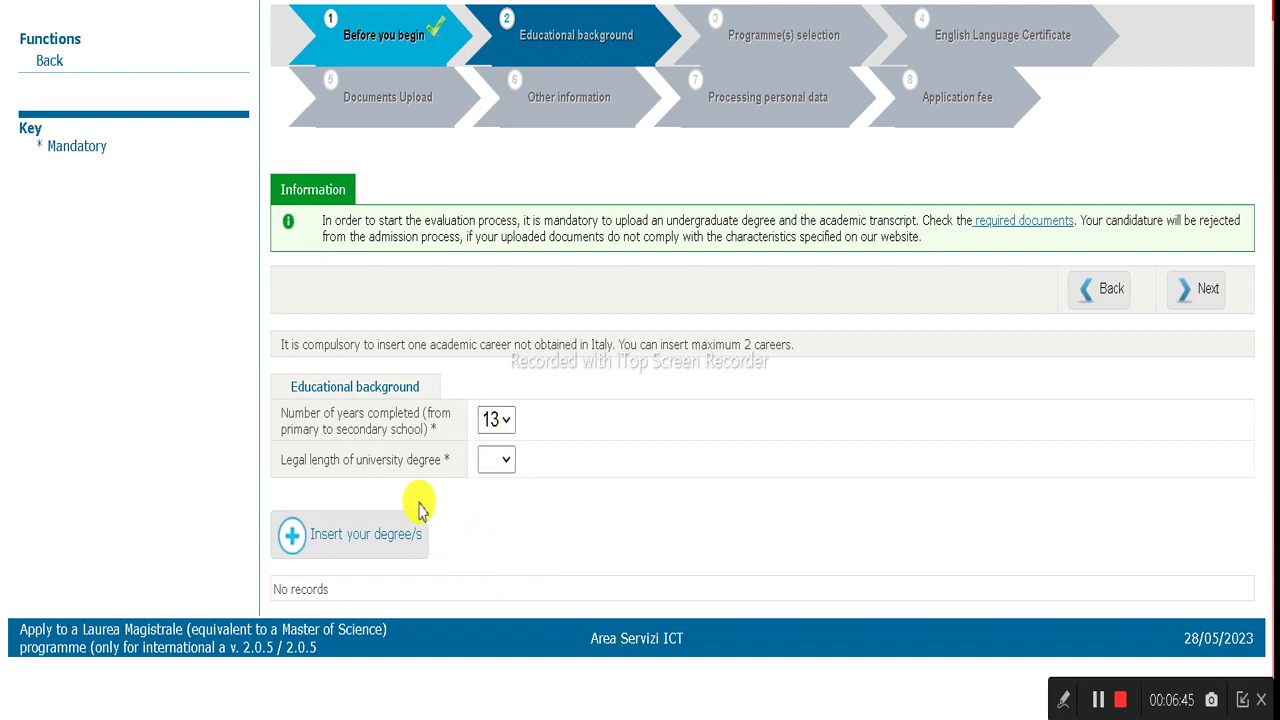
{"action": "left_click", "coordinate": [498, 459]}
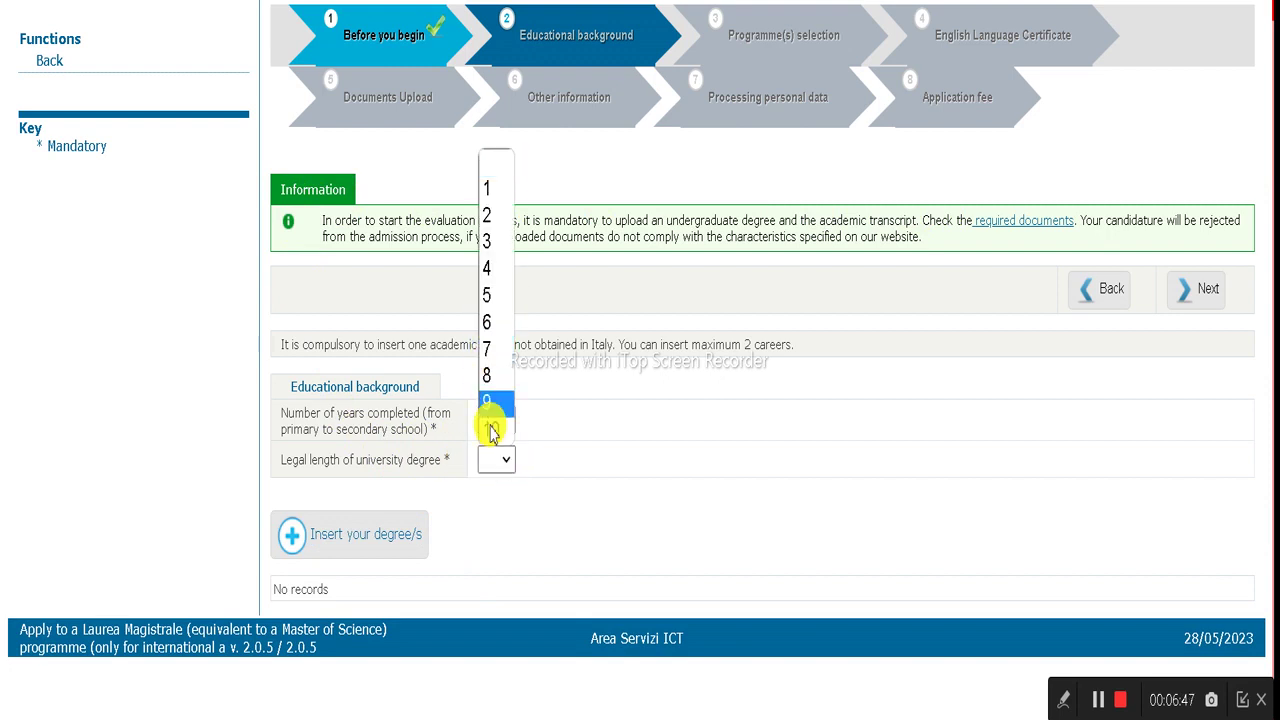
{"action": "left_click", "coordinate": [499, 270]}
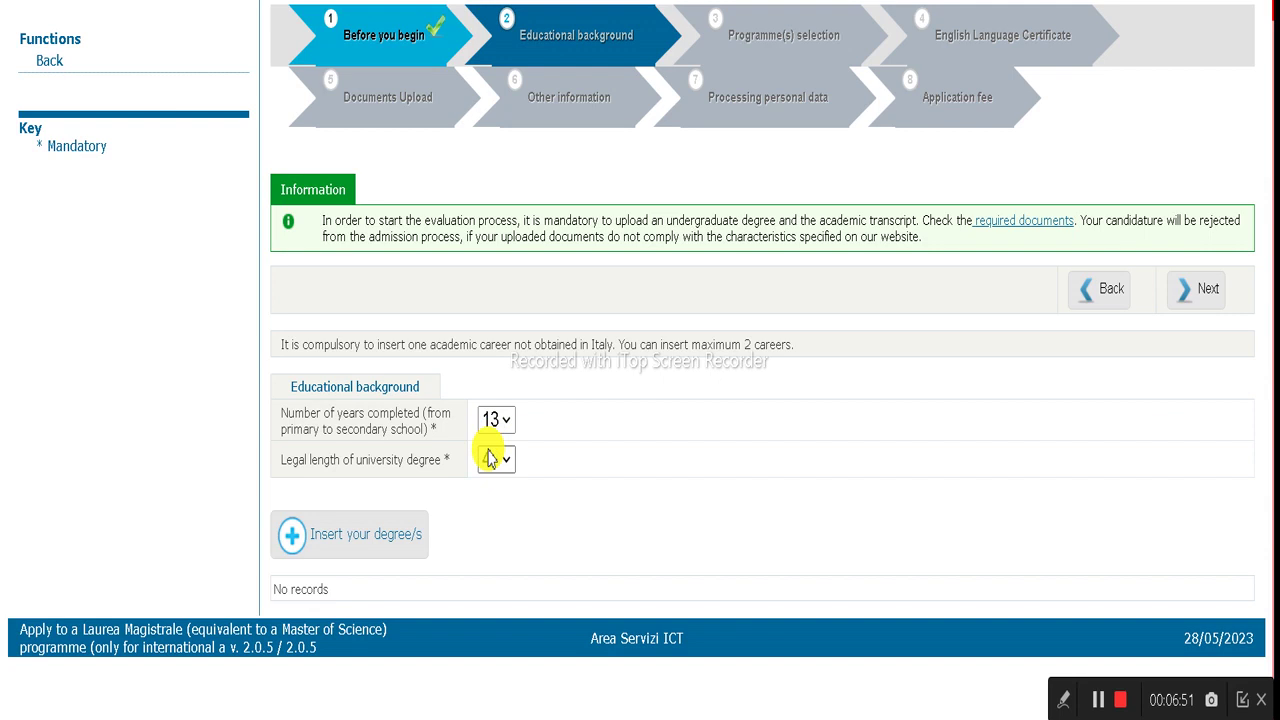
{"action": "left_click", "coordinate": [1188, 300]}
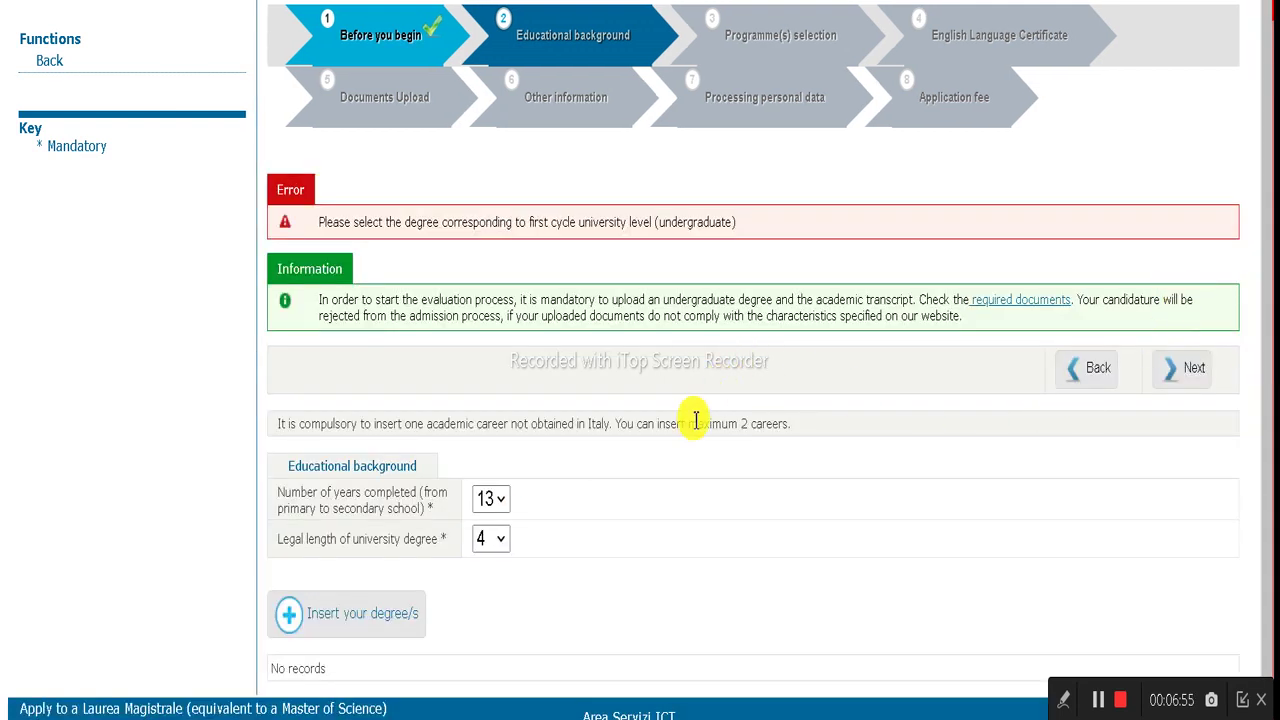
{"action": "scroll", "coordinate": [650, 455], "scroll_direction": "down", "scroll_amount": 1}
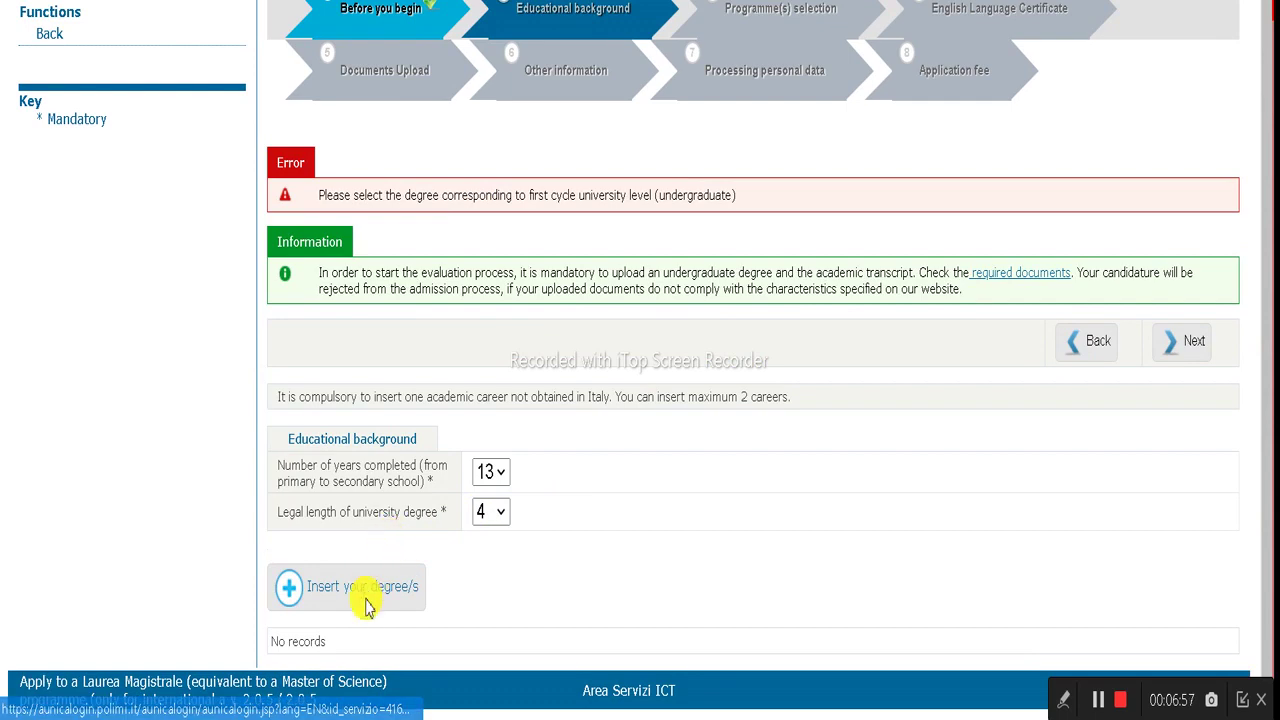
Begin inserting a university degree and browse the State list of countries.
{"action": "left_click", "coordinate": [407, 575]}
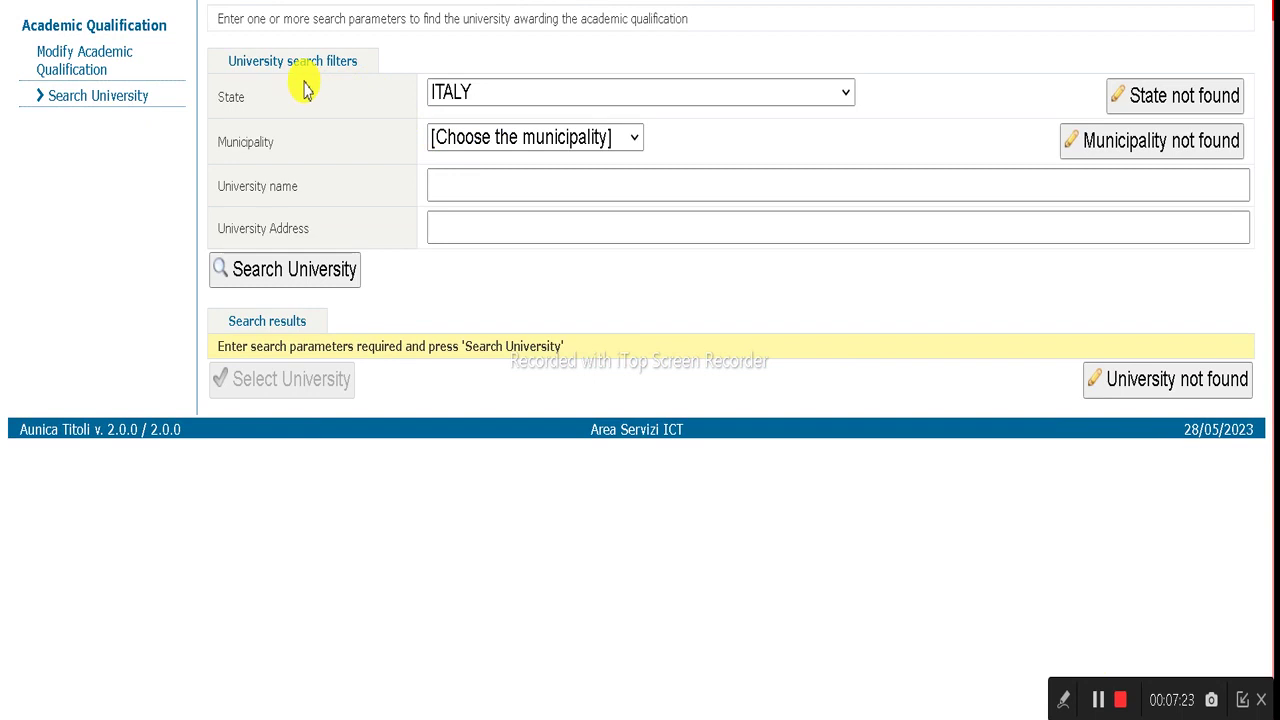
{"action": "left_click", "coordinate": [478, 90]}
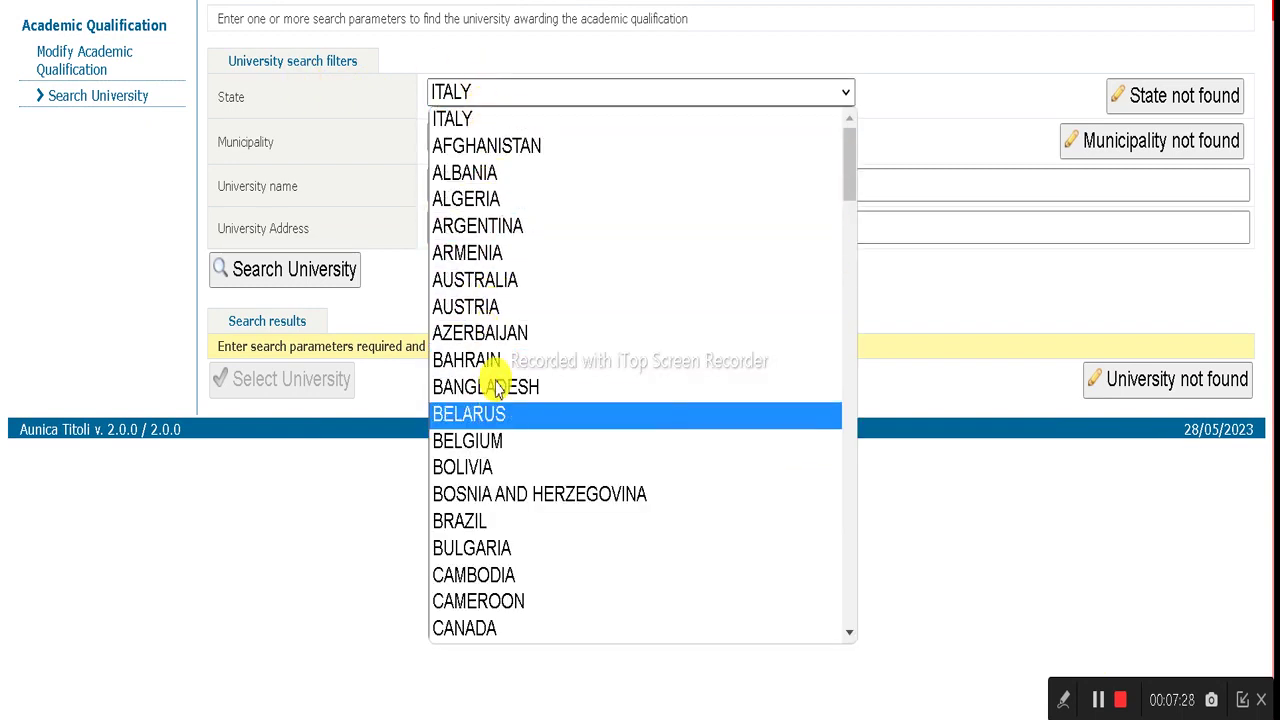
{"action": "scroll", "coordinate": [490, 200], "scroll_direction": "down", "scroll_amount": 6}
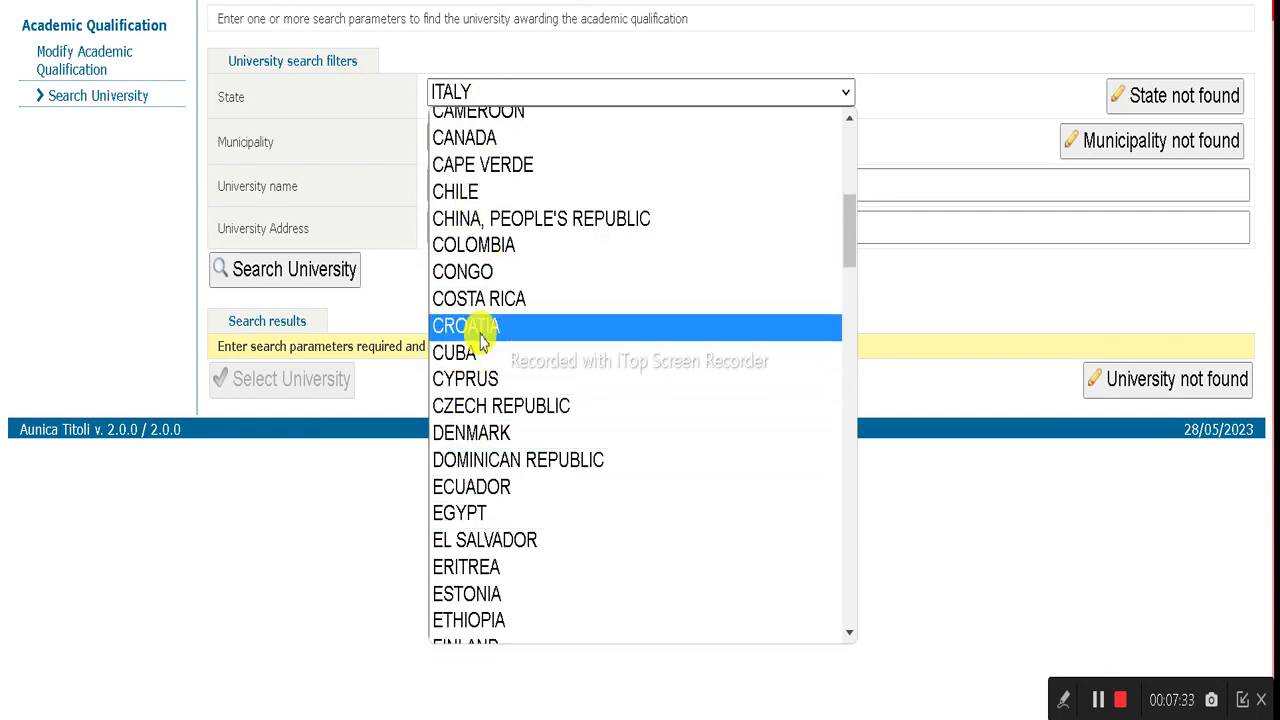
{"action": "scroll", "coordinate": [486, 249], "scroll_direction": "down", "scroll_amount": 9}
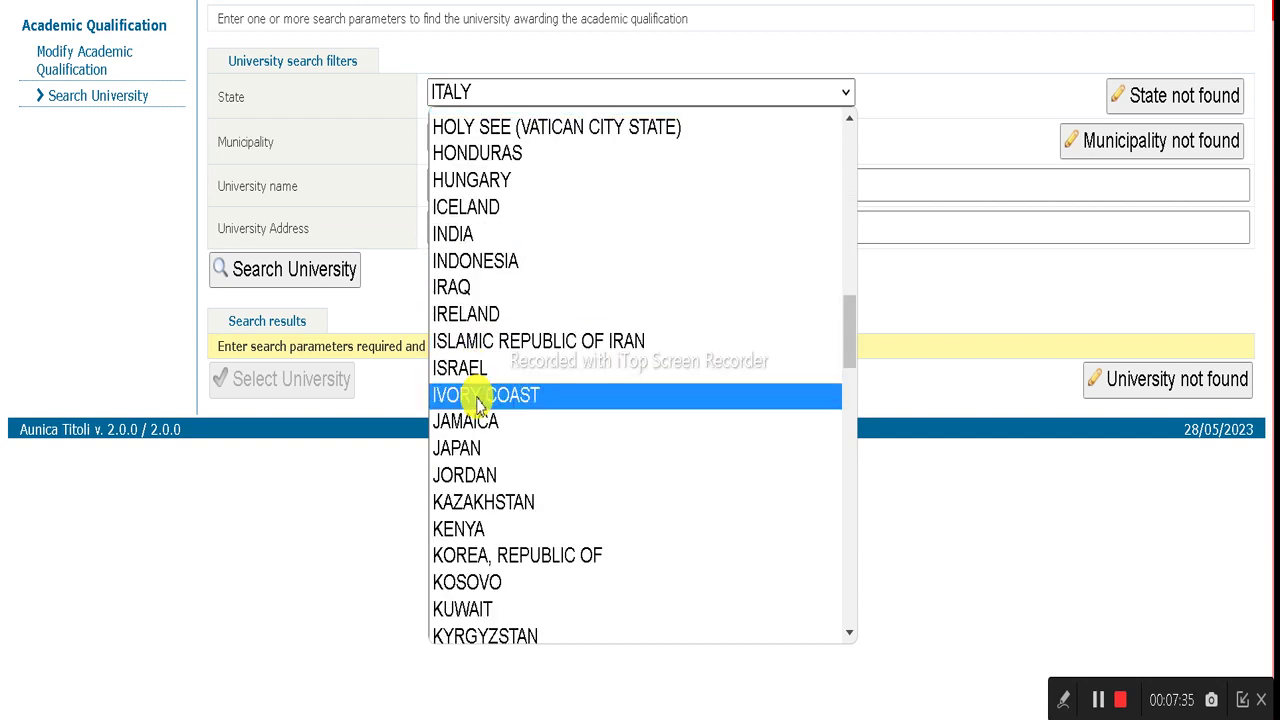
{"action": "scroll", "coordinate": [491, 229], "scroll_direction": "down", "scroll_amount": 9}
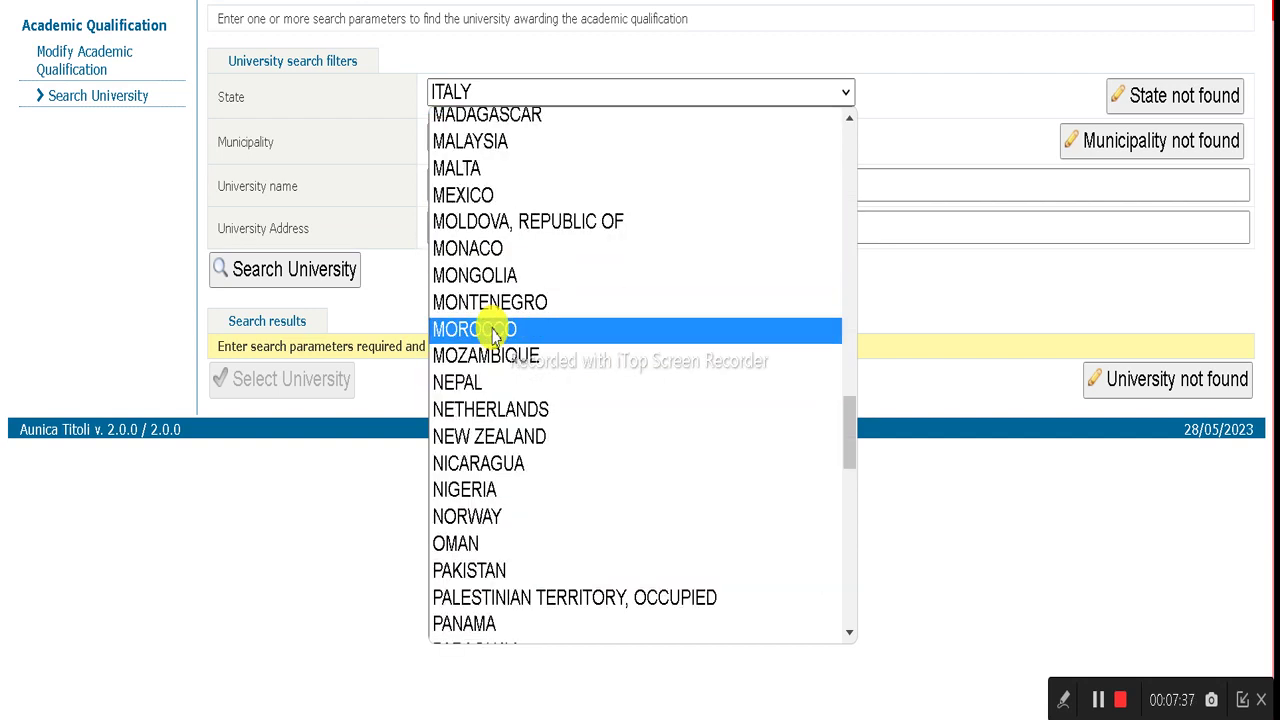
{"action": "scroll", "coordinate": [491, 336], "scroll_direction": "up", "scroll_amount": 10}
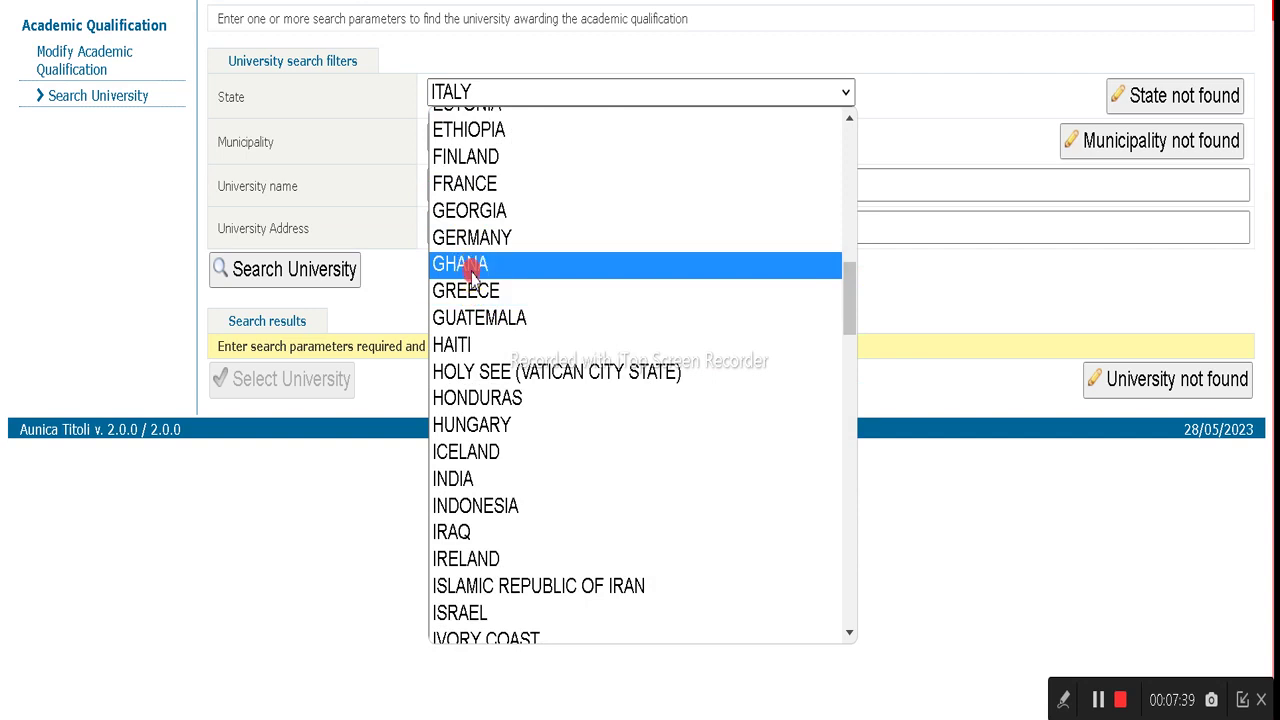
Set the university's state to Ghana and its municipality to Accra.
{"action": "left_click", "coordinate": [470, 268]}
{"action": "left_click", "coordinate": [526, 140]}
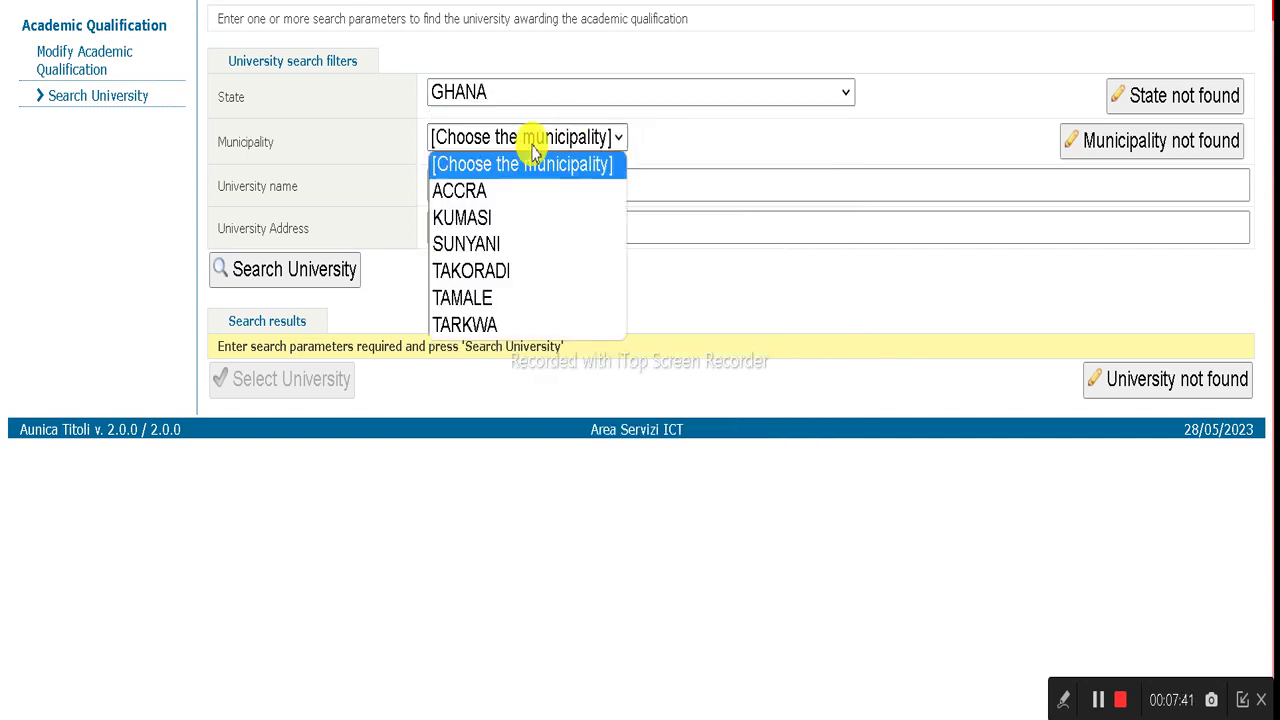
{"action": "left_click", "coordinate": [478, 198]}
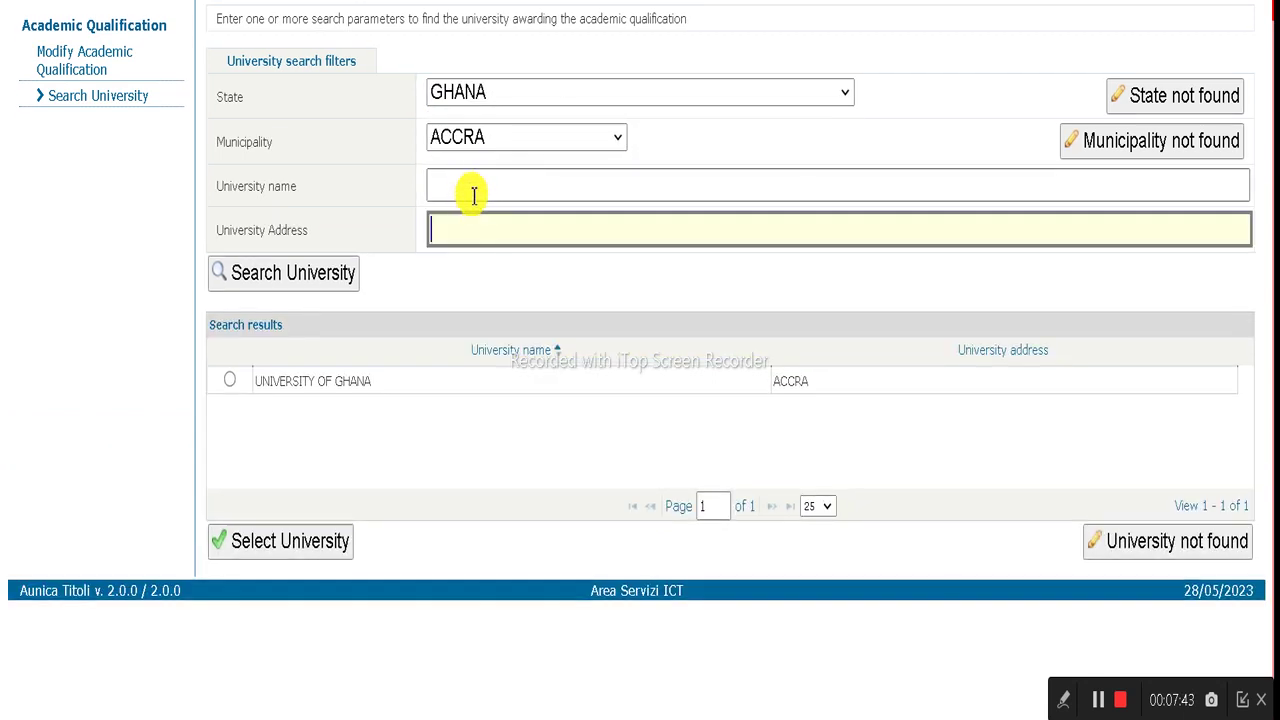
Enter address DVFEER, clear the junk university name, and switch to adding an unlisted university.
{"action": "left_click", "coordinate": [474, 195]}
{"action": "type", "text": "fdbrtbtr"}
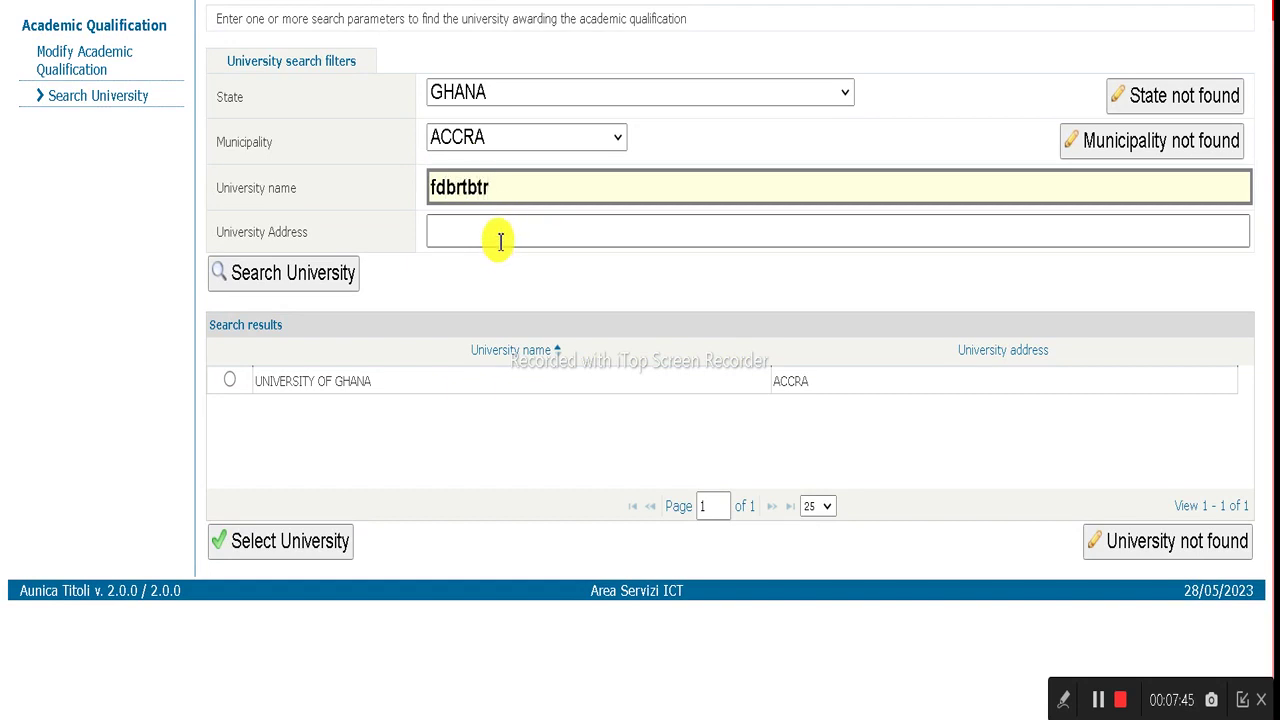
{"action": "left_click", "coordinate": [500, 240]}
{"action": "type", "text": "dvfeer"}
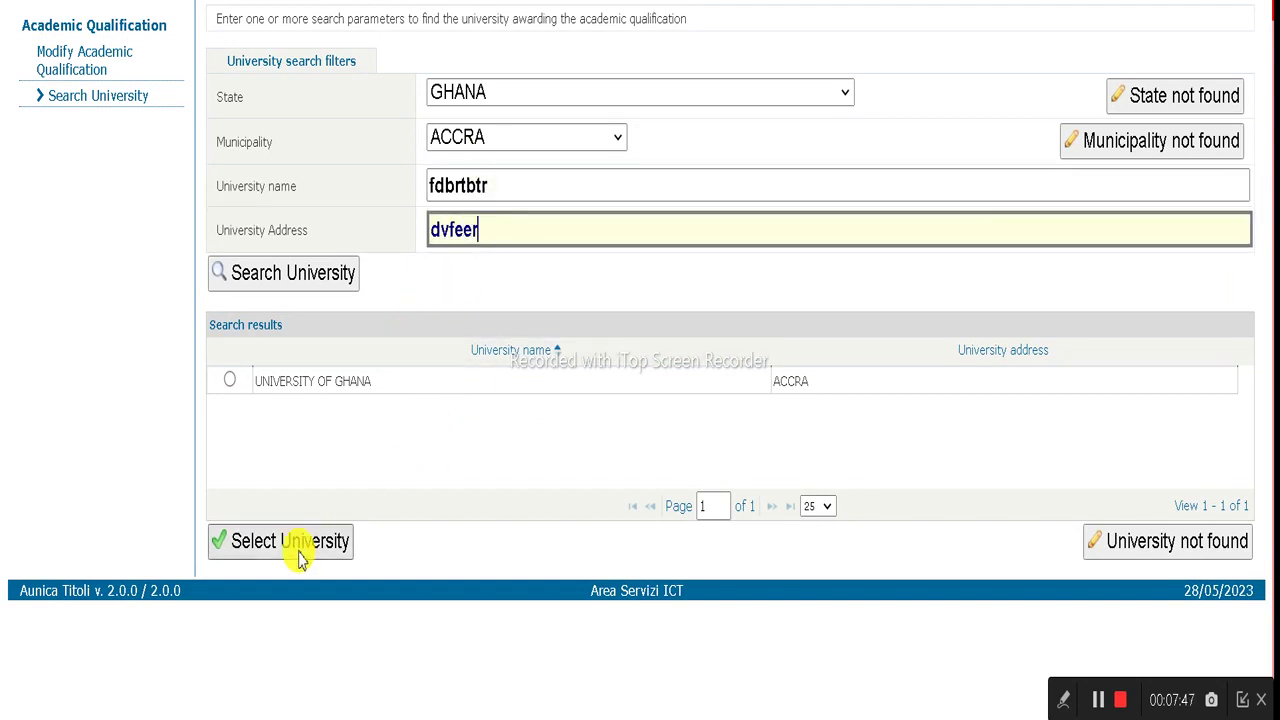
{"action": "left_click", "coordinate": [298, 552]}
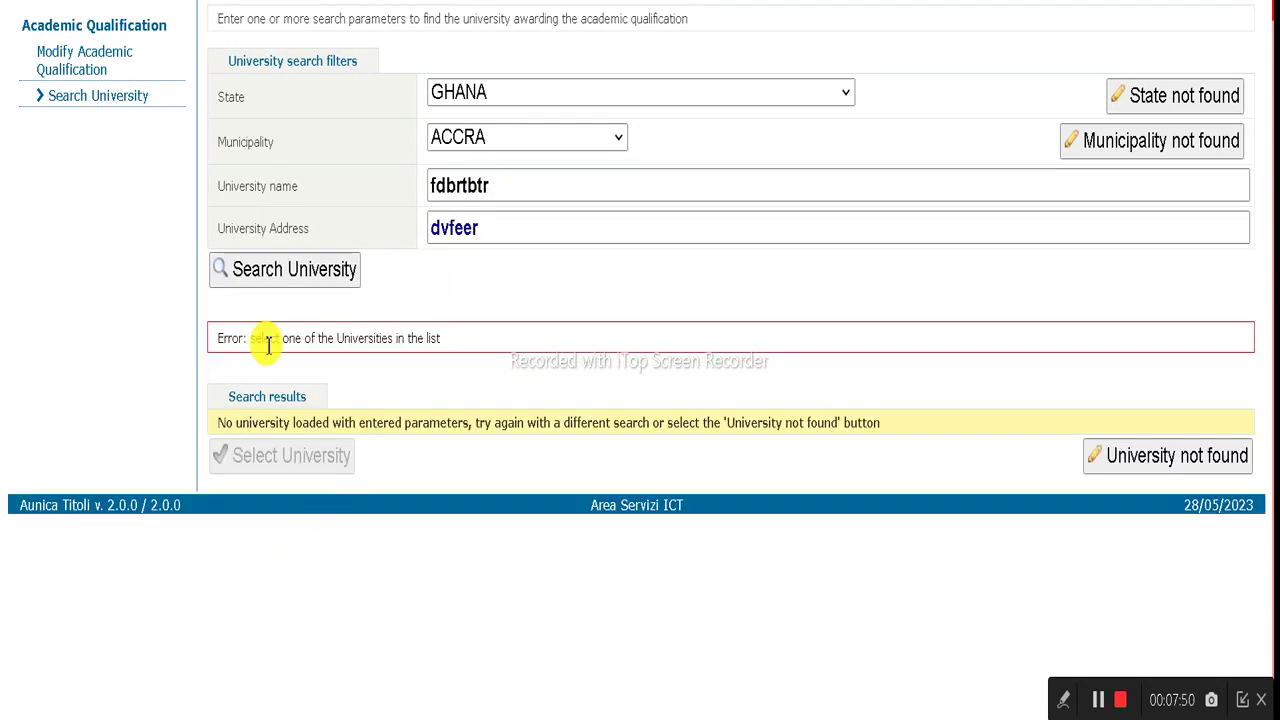
{"action": "left_click_drag", "start_coordinate": [526, 178], "coordinate": [370, 186]}
{"action": "key", "text": "BackSpace"}
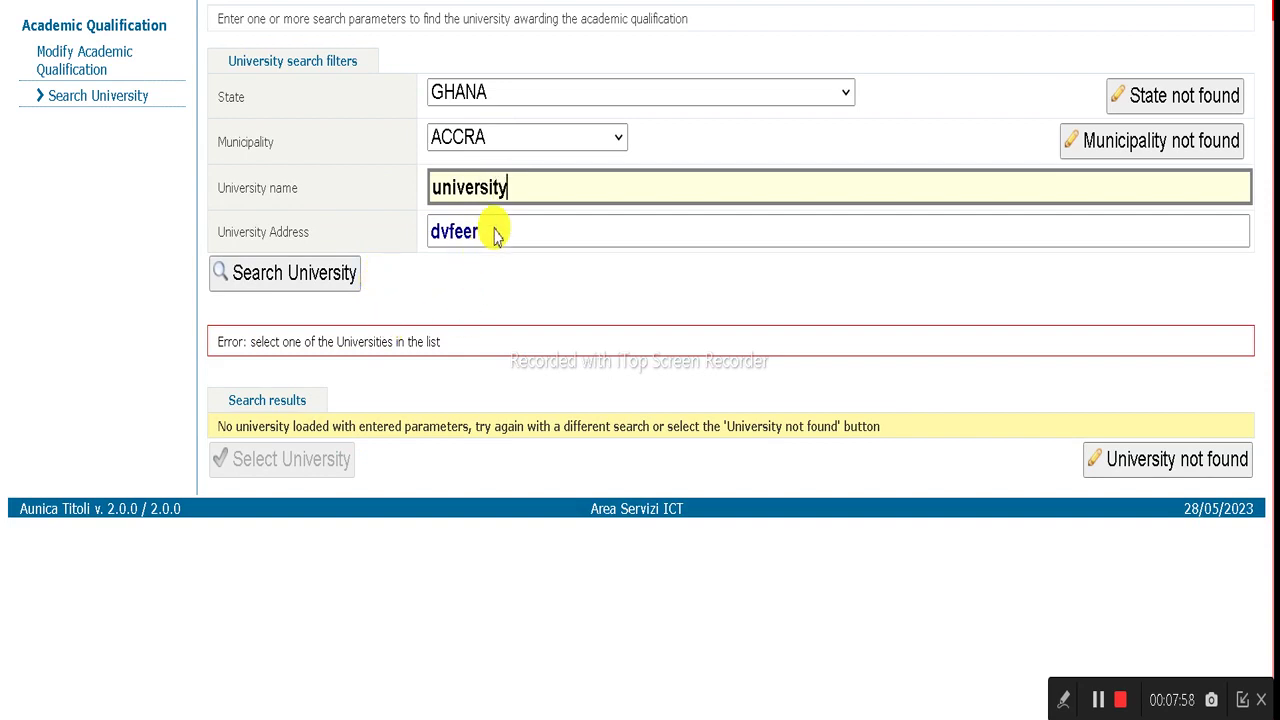
{"action": "key", "text": "Return"}
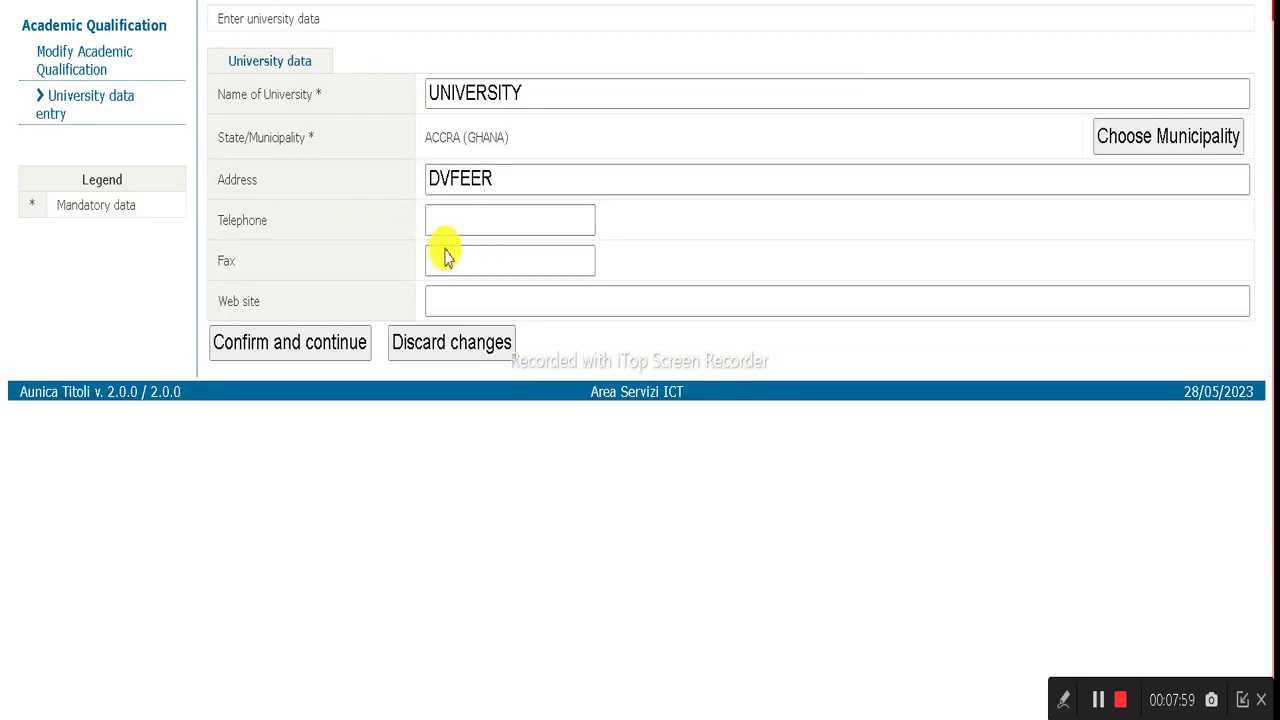
Save the university, then enter a Bachelor of Engineering programme, length 4, titled 'be', and confirm.
{"action": "left_click", "coordinate": [327, 345]}
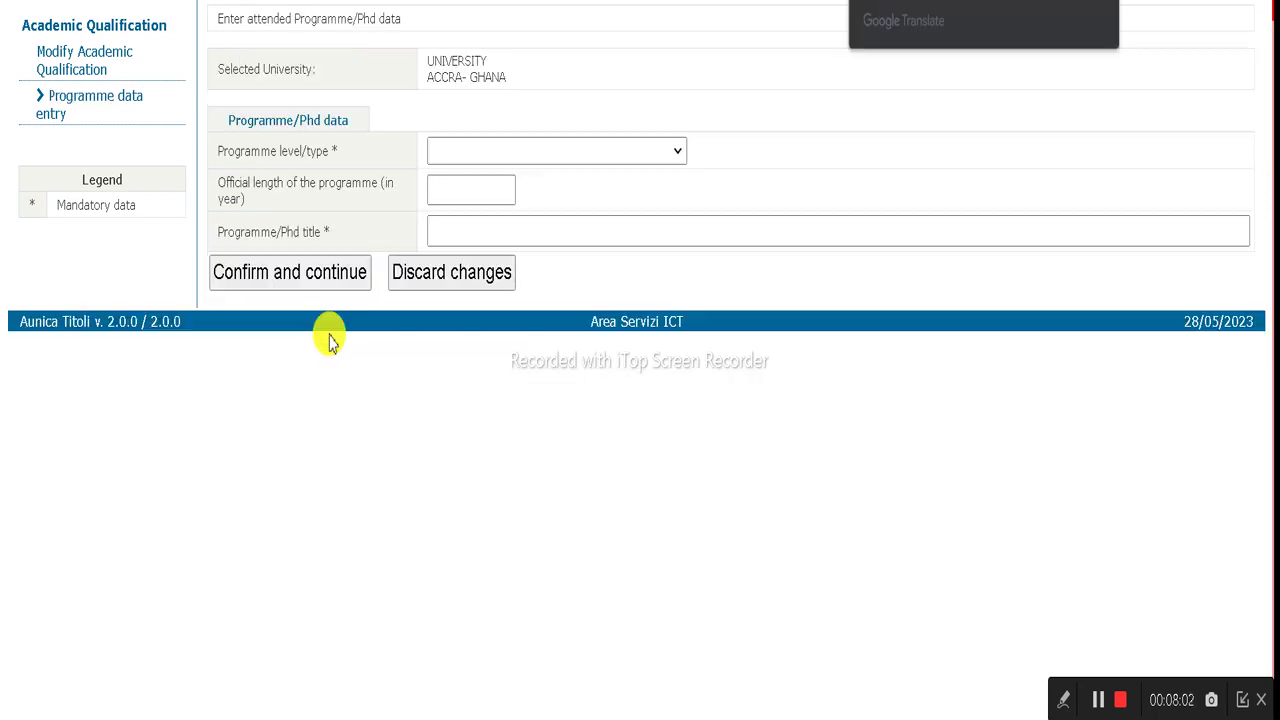
{"action": "left_click", "coordinate": [300, 278]}
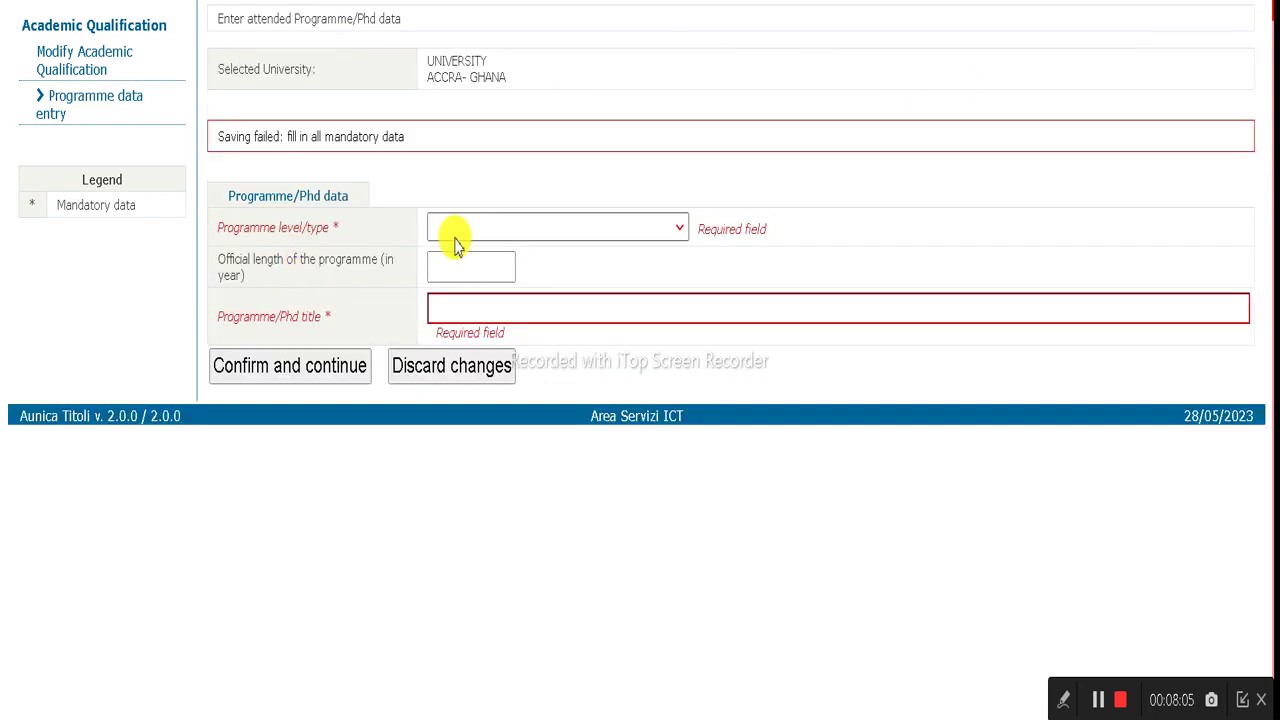
{"action": "left_click", "coordinate": [456, 227]}
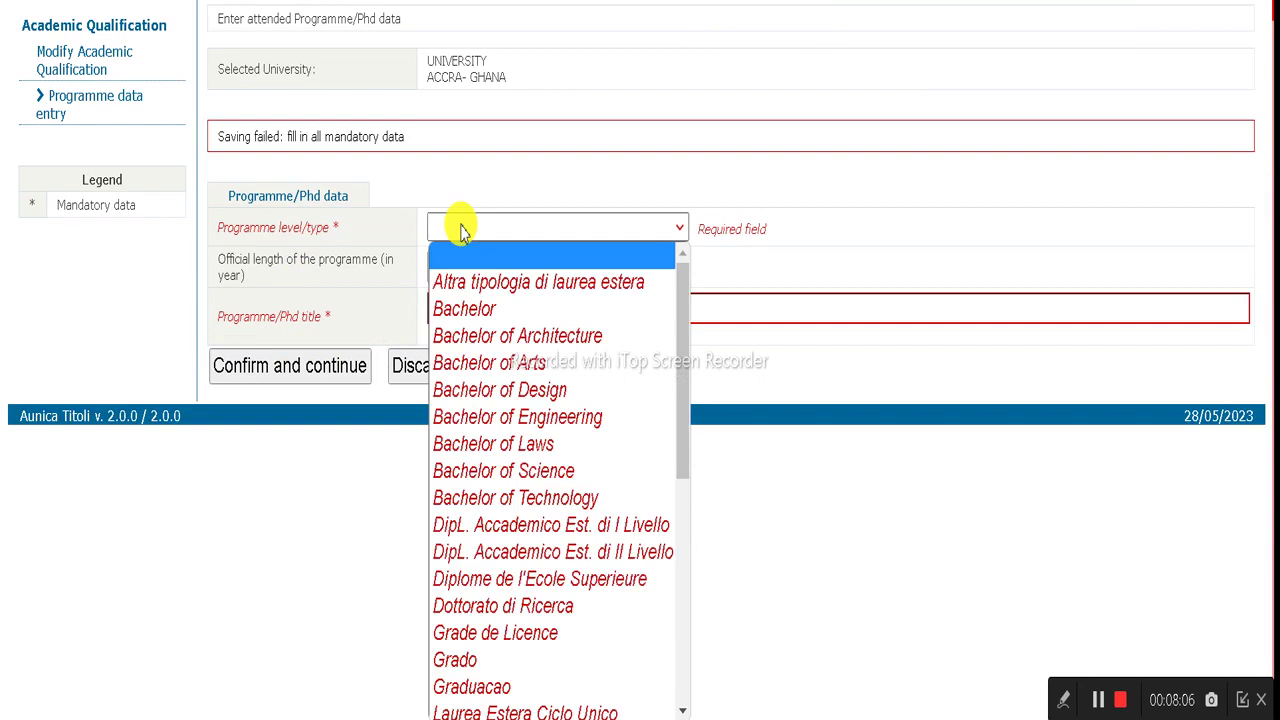
{"action": "left_click", "coordinate": [487, 416]}
{"action": "left_click", "coordinate": [449, 273]}
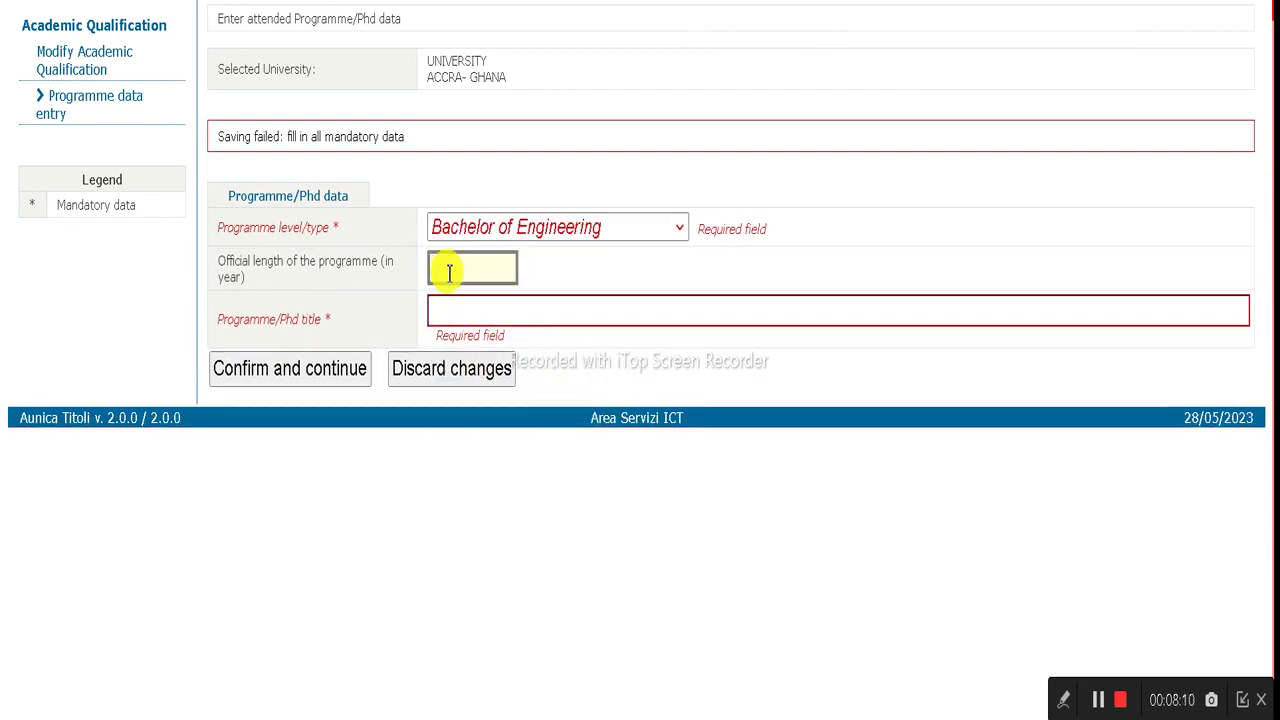
{"action": "type", "text": "4"}
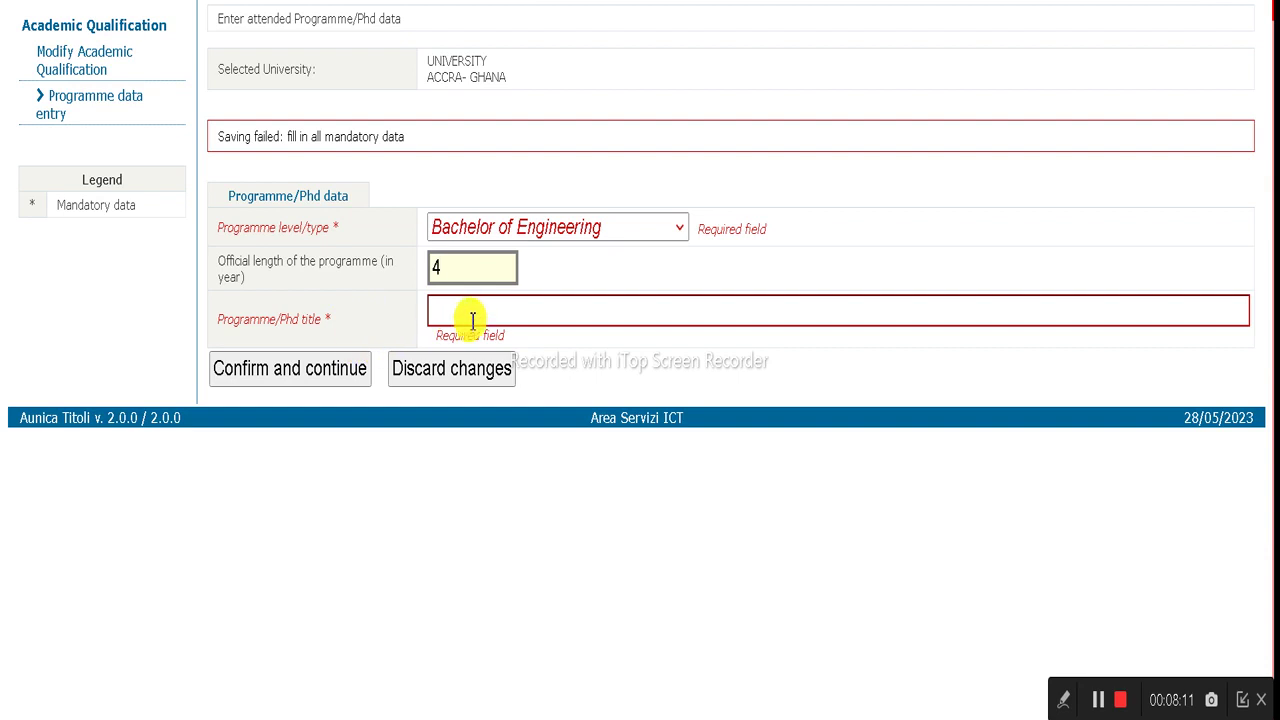
{"action": "left_click", "coordinate": [476, 314]}
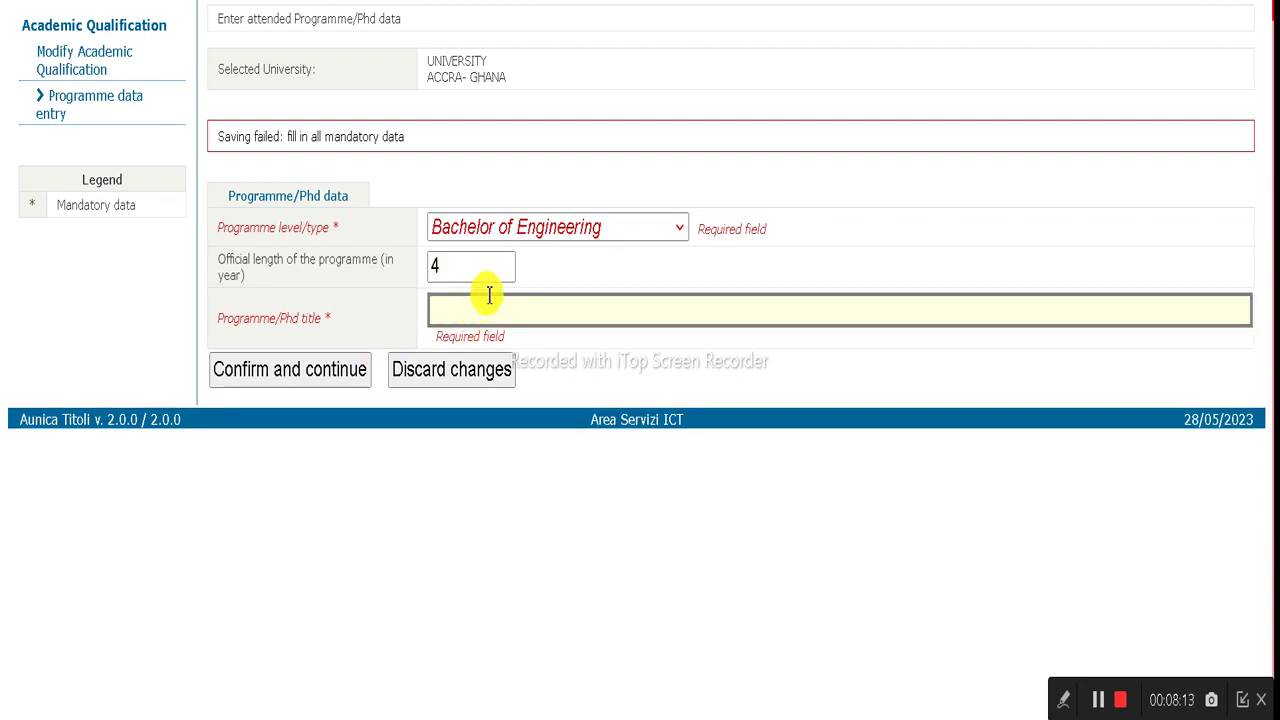
{"action": "type", "text": "be"}
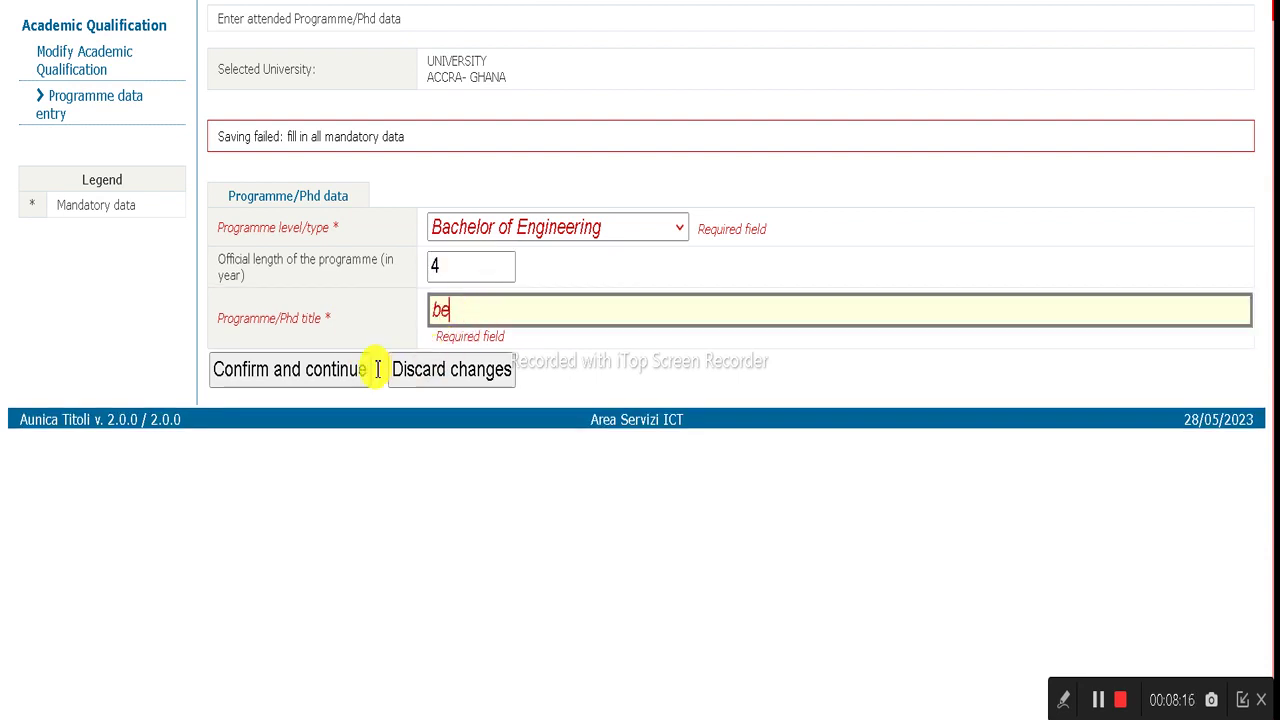
{"action": "left_click", "coordinate": [328, 378]}
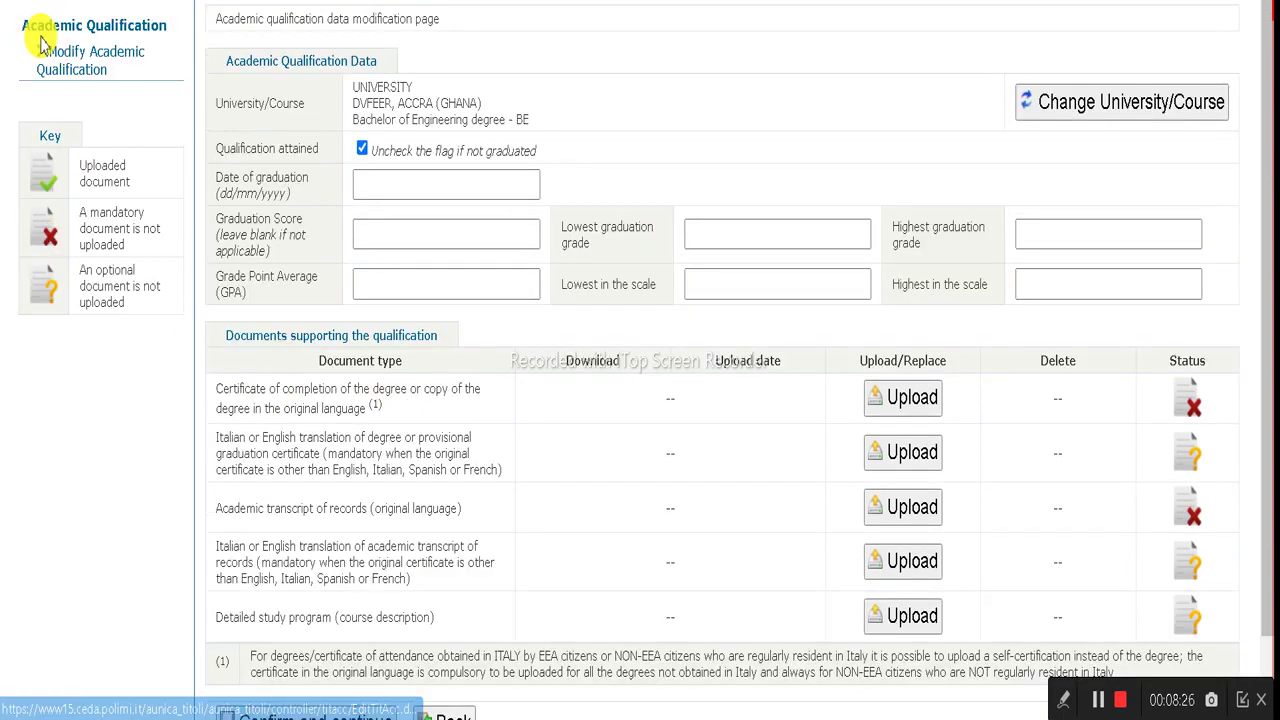
Check the Academic Qualification page, then go back to the Educational background step.
{"action": "scroll", "coordinate": [775, 255], "scroll_direction": "down", "scroll_amount": 2}
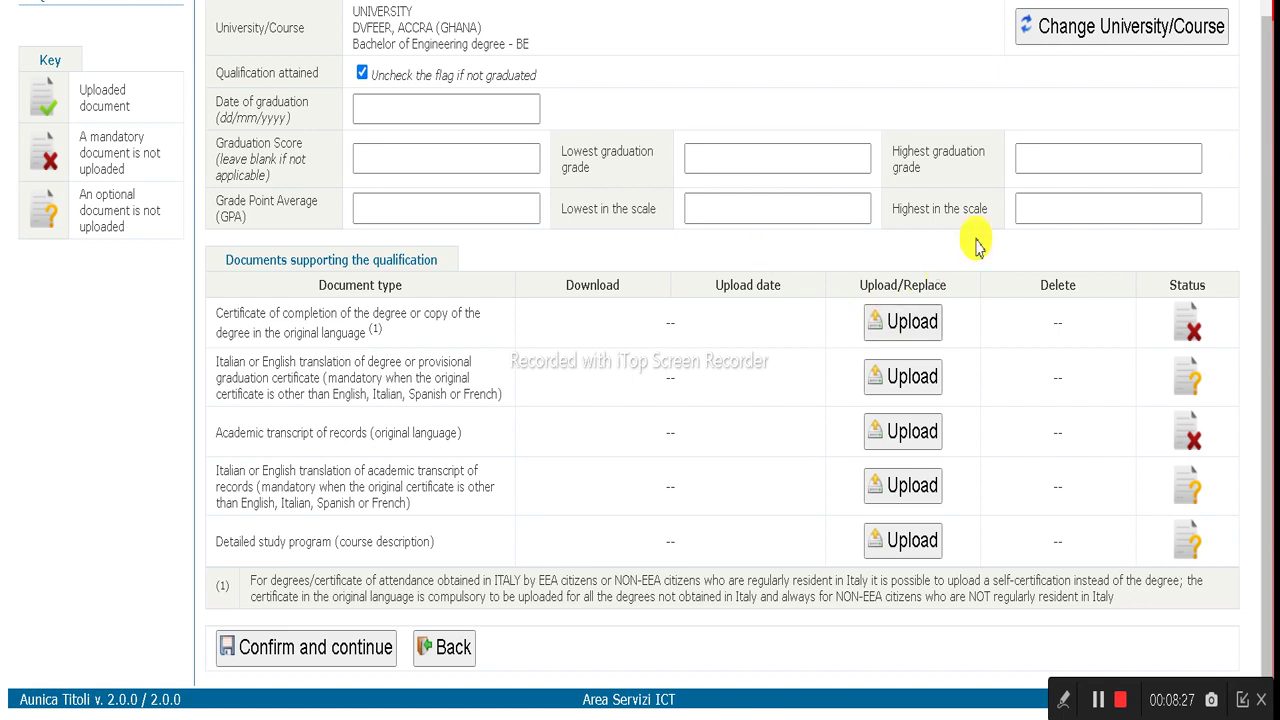
{"action": "scroll", "coordinate": [1058, 72], "scroll_direction": "up", "scroll_amount": 2}
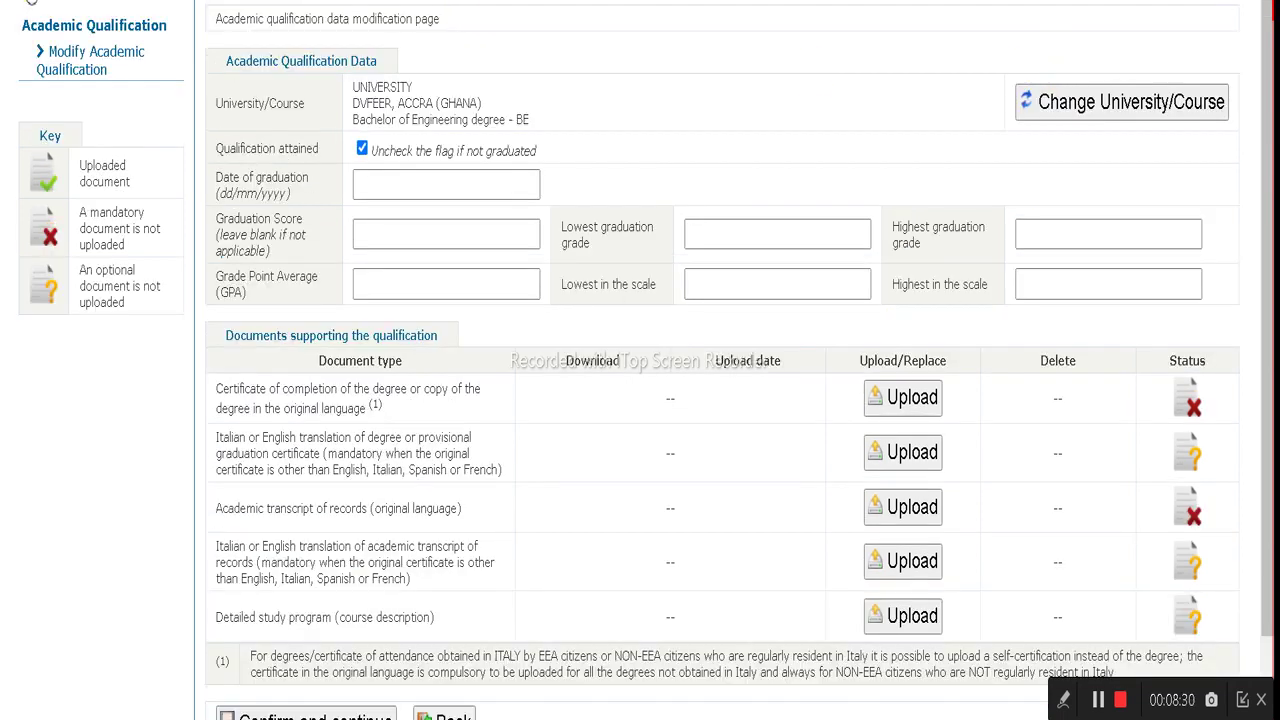
{"action": "left_click", "coordinate": [32, 3]}
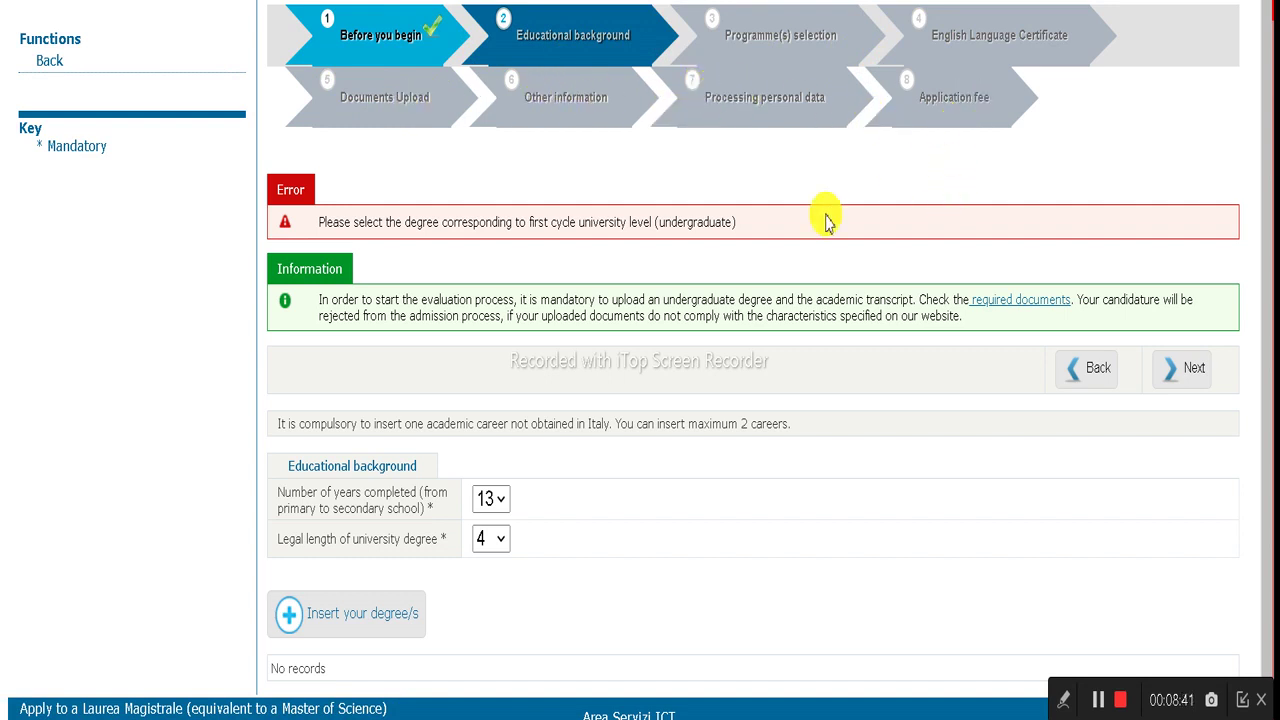
Leave the application form and return to the Politecnico di Milano Full Scholarships blog article.
{"action": "scroll", "coordinate": [790, 260], "scroll_direction": "down", "scroll_amount": 2}
{"action": "scroll", "coordinate": [720, 343], "scroll_direction": "up", "scroll_amount": 2}
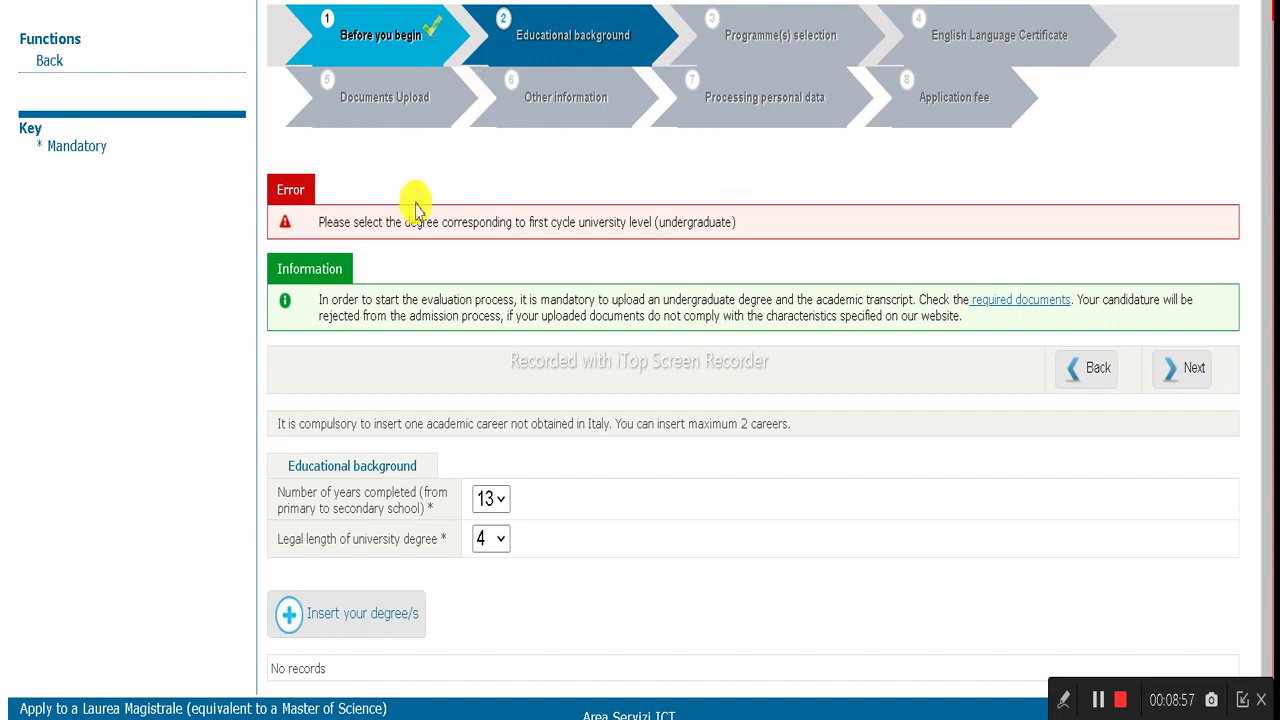
{"action": "scroll", "coordinate": [457, 229], "scroll_direction": "down", "scroll_amount": 1}
{"action": "scroll", "coordinate": [457, 200], "scroll_direction": "up", "scroll_amount": 1}
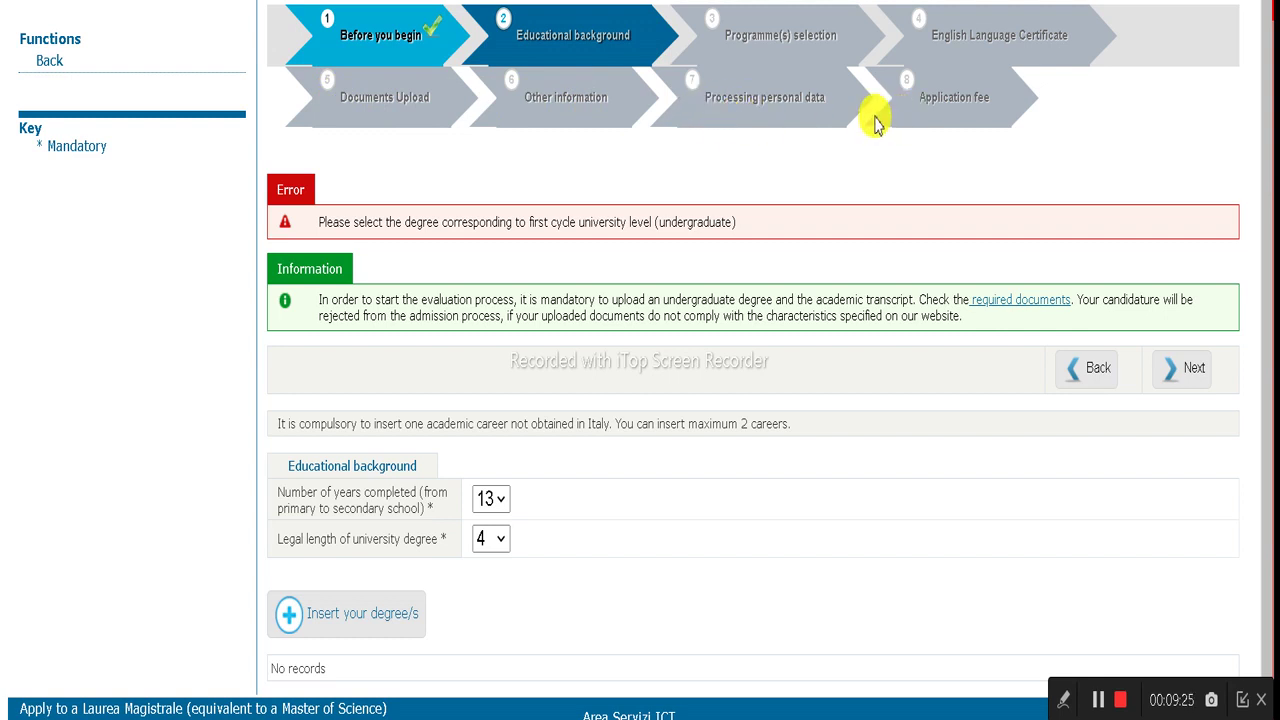
{"action": "scroll", "coordinate": [832, 192], "scroll_direction": "down", "scroll_amount": 1}
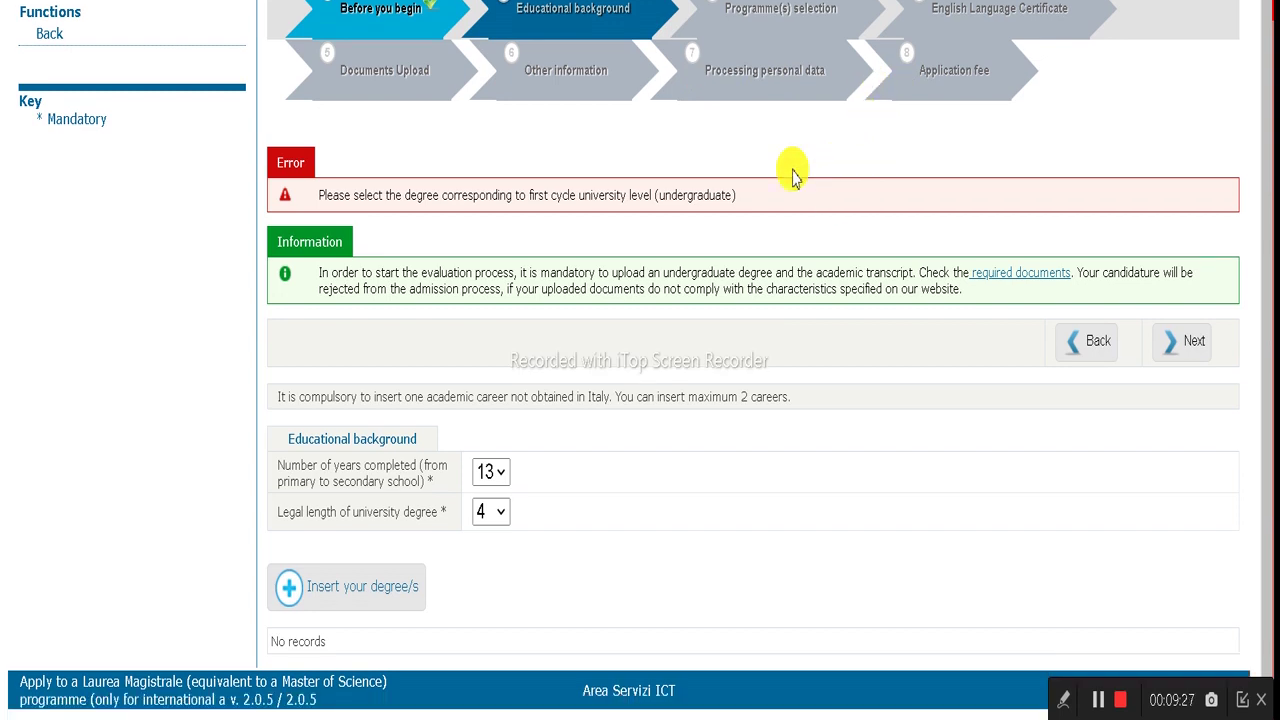
{"action": "scroll", "coordinate": [406, 140], "scroll_direction": "up", "scroll_amount": 1}
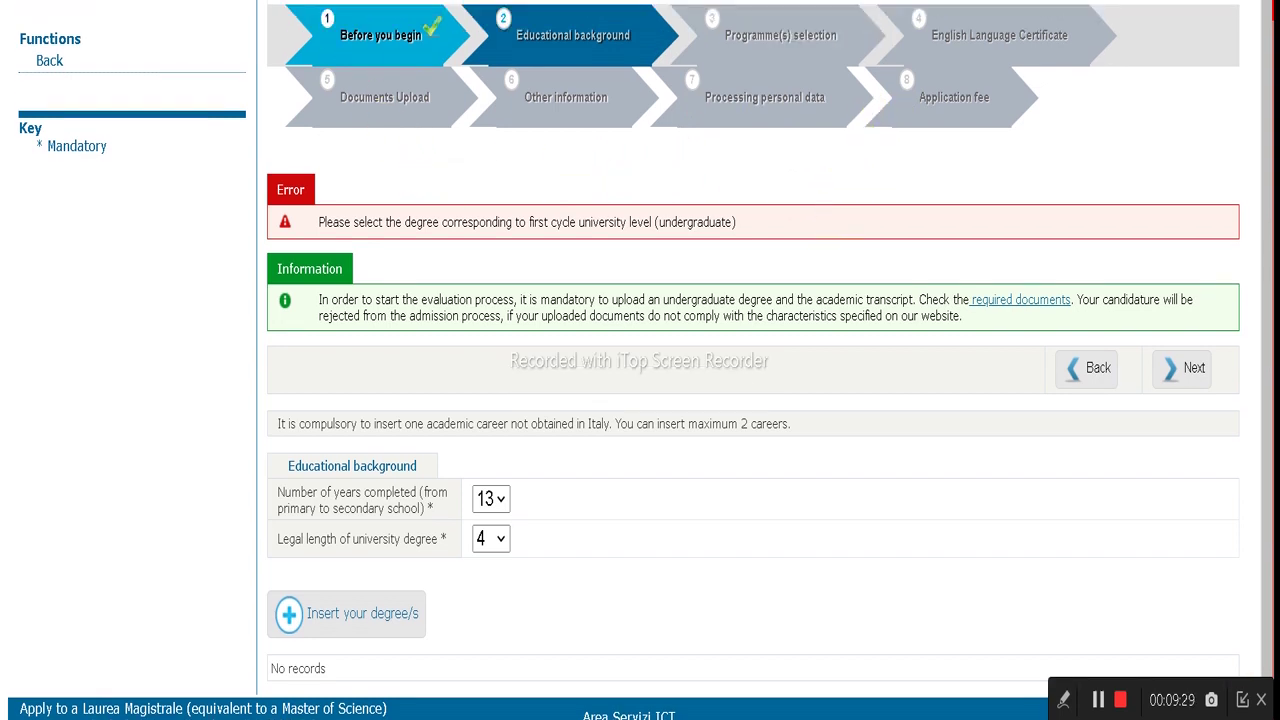
{"action": "key", "text": "alt+Left"}
{"action": "scroll", "coordinate": [677, 183], "scroll_direction": "up", "scroll_amount": 5}
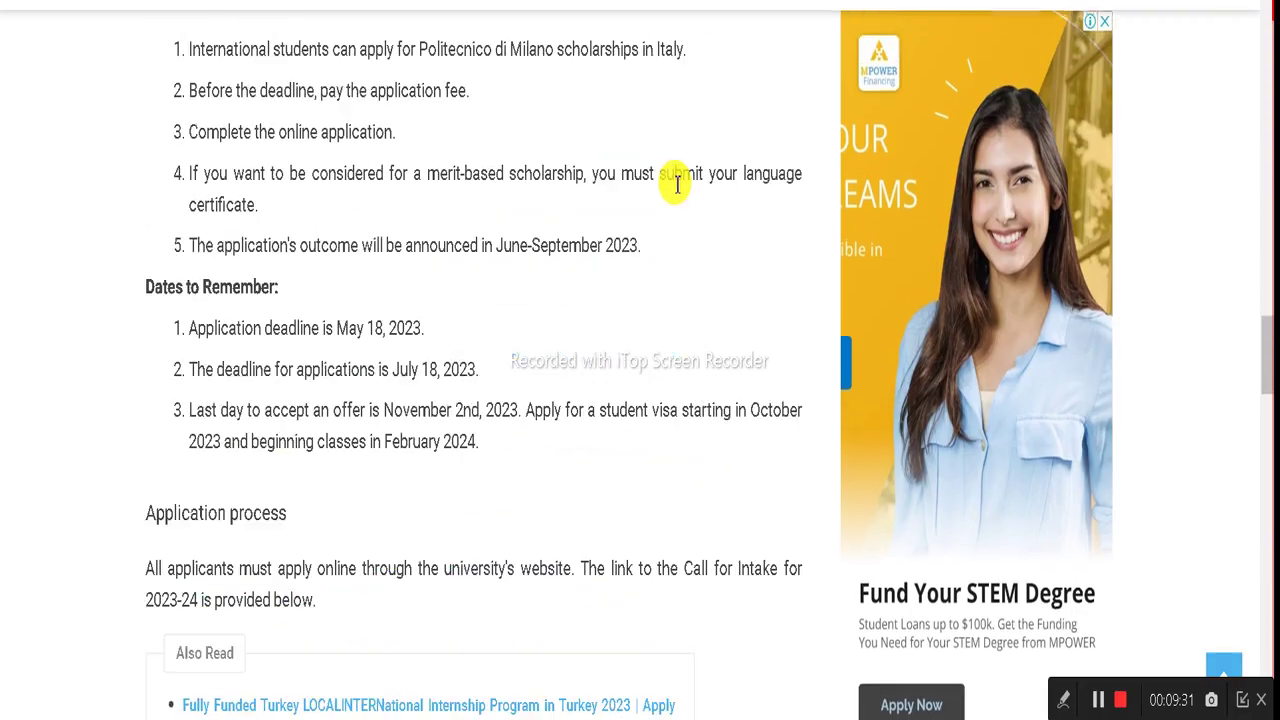
{"action": "scroll", "coordinate": [677, 183], "scroll_direction": "up", "scroll_amount": 18}
{"action": "key", "text": "ctrl+Tab"}
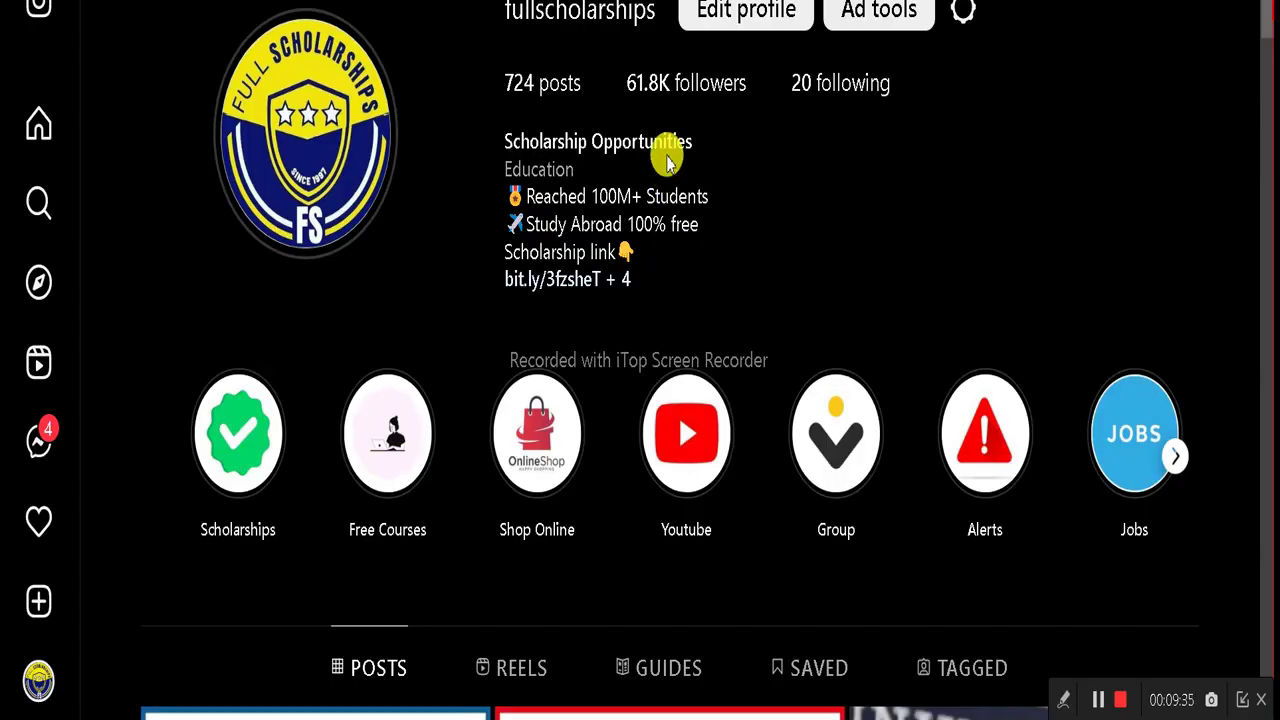
{"action": "key", "text": "ctrl+Tab"}
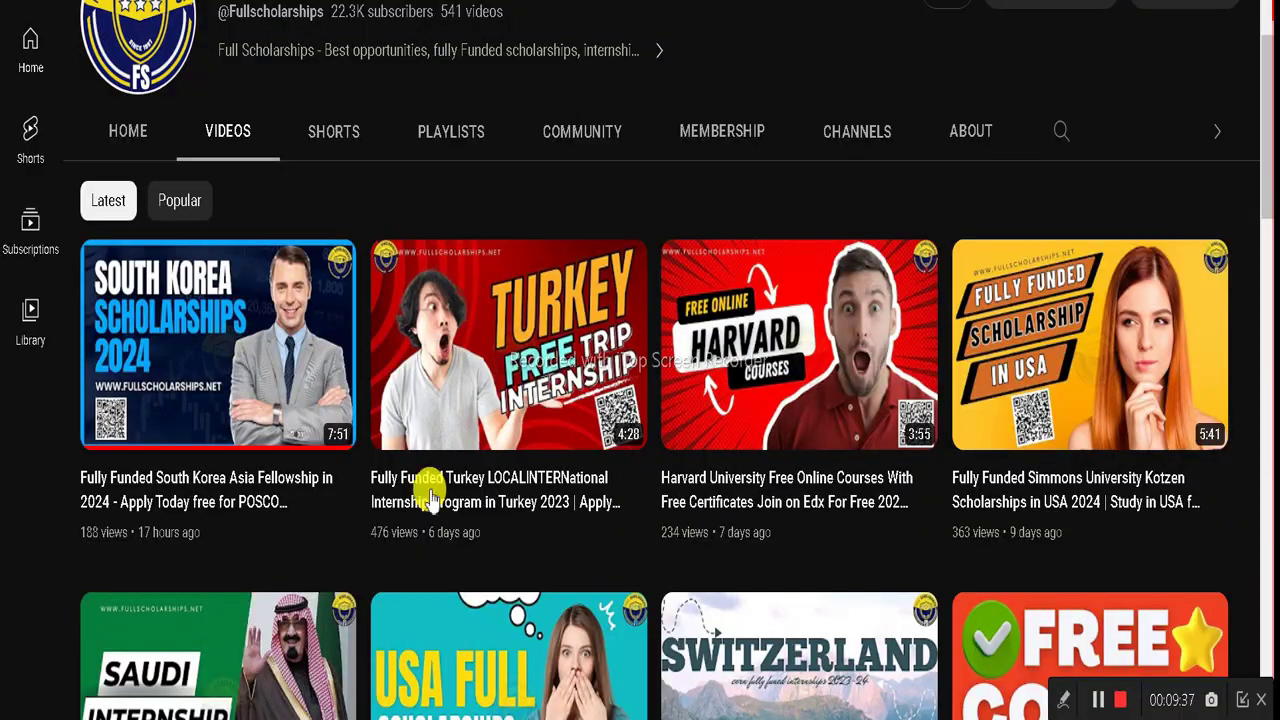
{"action": "scroll", "coordinate": [430, 500], "scroll_direction": "up", "scroll_amount": 4}
{"action": "key", "text": "ctrl+Tab"}
{"action": "scroll", "coordinate": [491, 306], "scroll_direction": "up", "scroll_amount": 9}
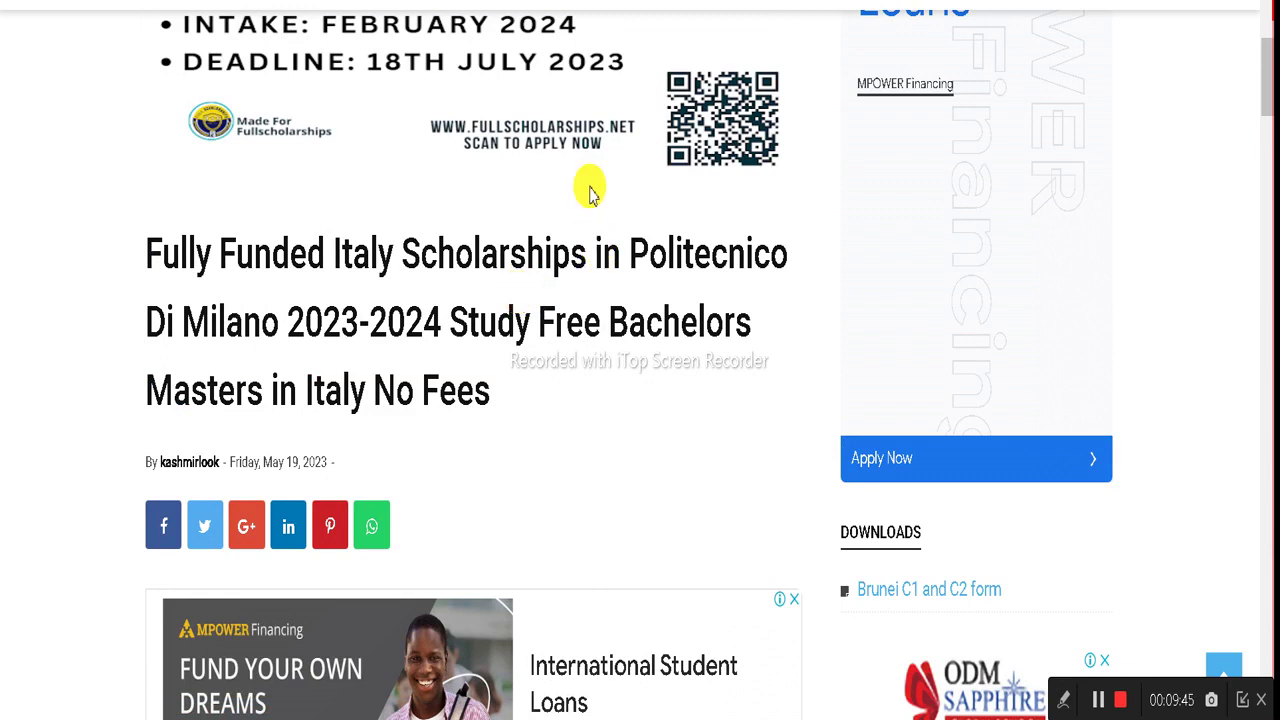
{"action": "key", "text": "ctrl+Tab"}
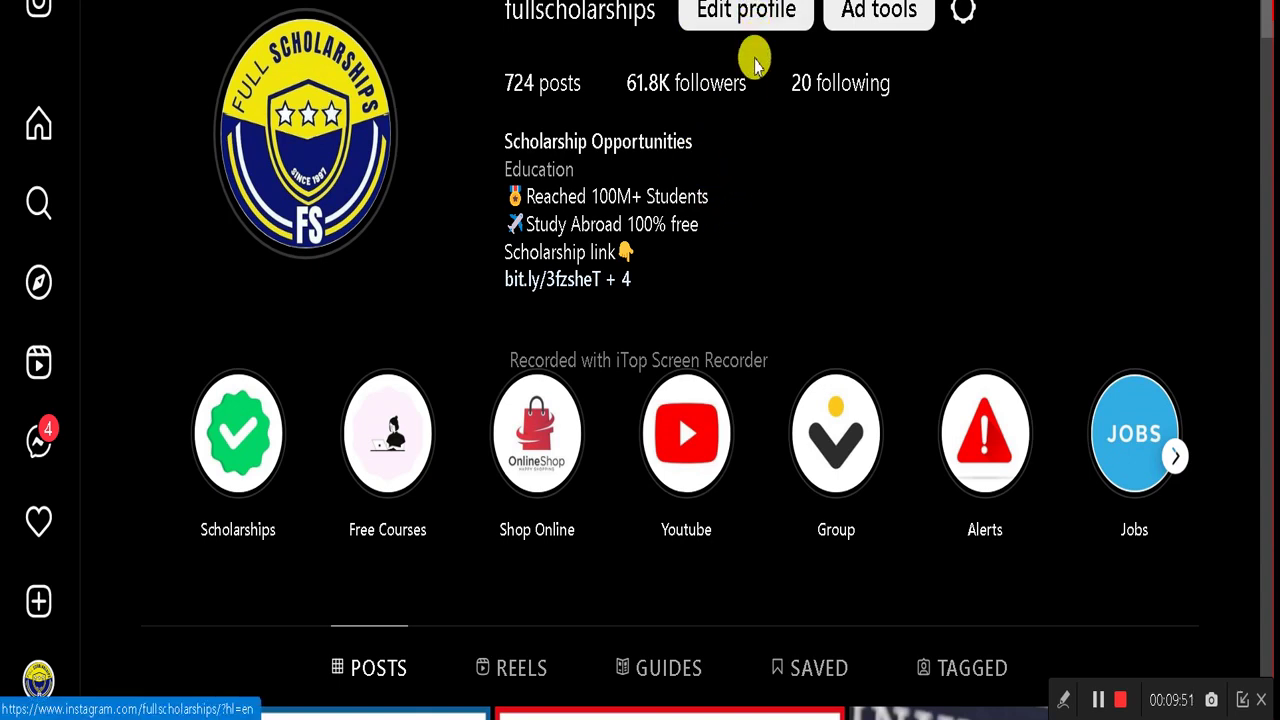
{"action": "key", "text": "ctrl+shift+Tab"}
{"action": "scroll", "coordinate": [352, 260], "scroll_direction": "up", "scroll_amount": 3}
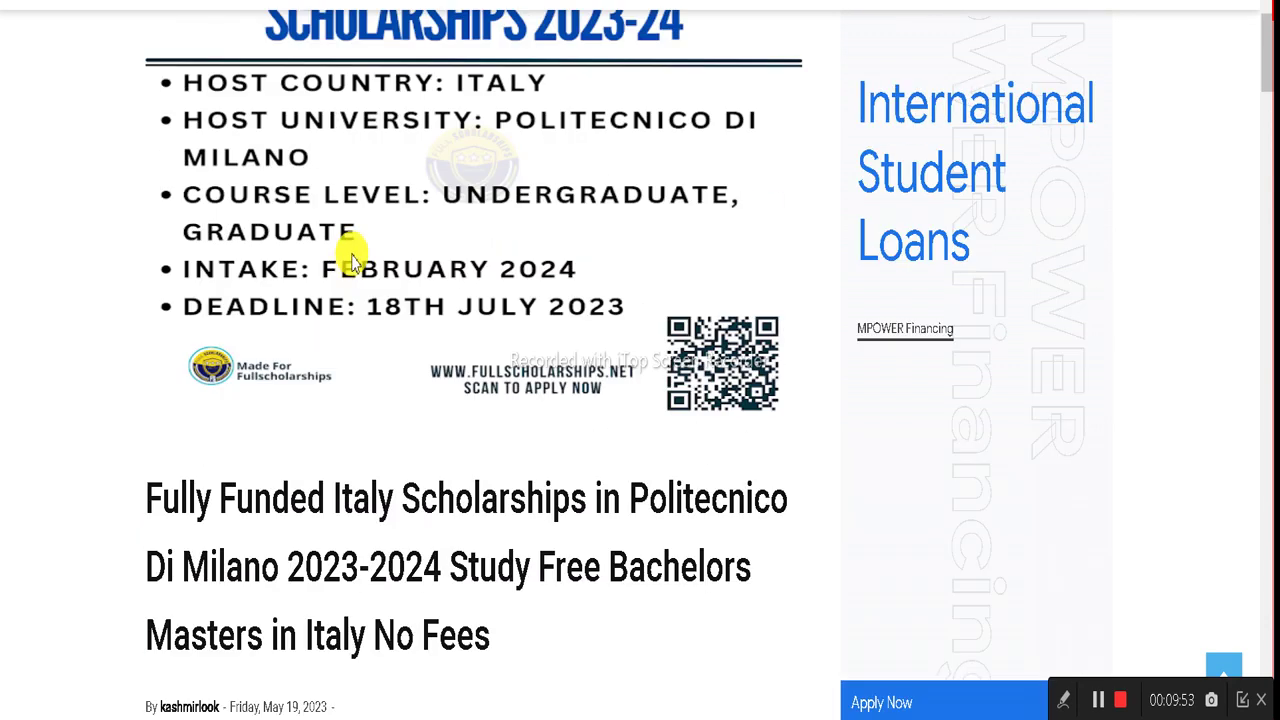